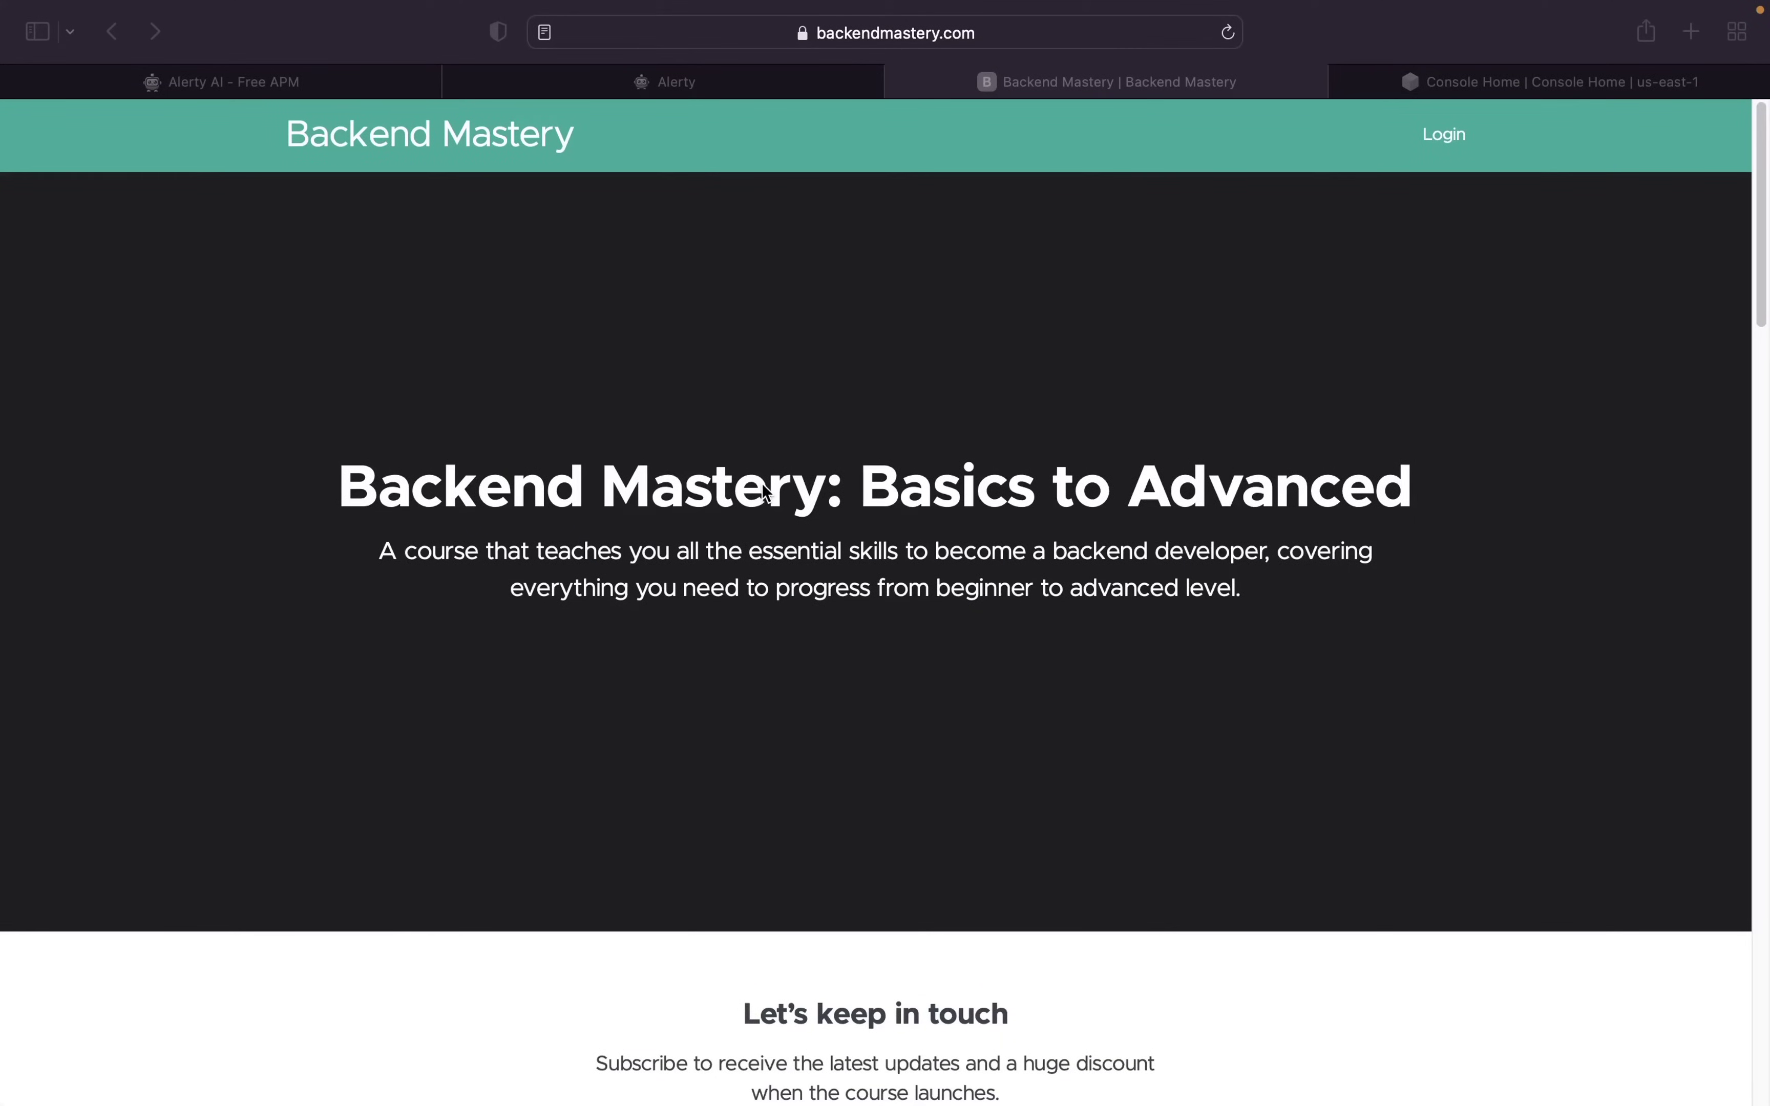
- Look over the Backend Mastery course page and switch to the Alerty home page
{"action": "scroll", "coordinate": [783, 545], "scroll_direction": "down", "scroll_amount": 5}
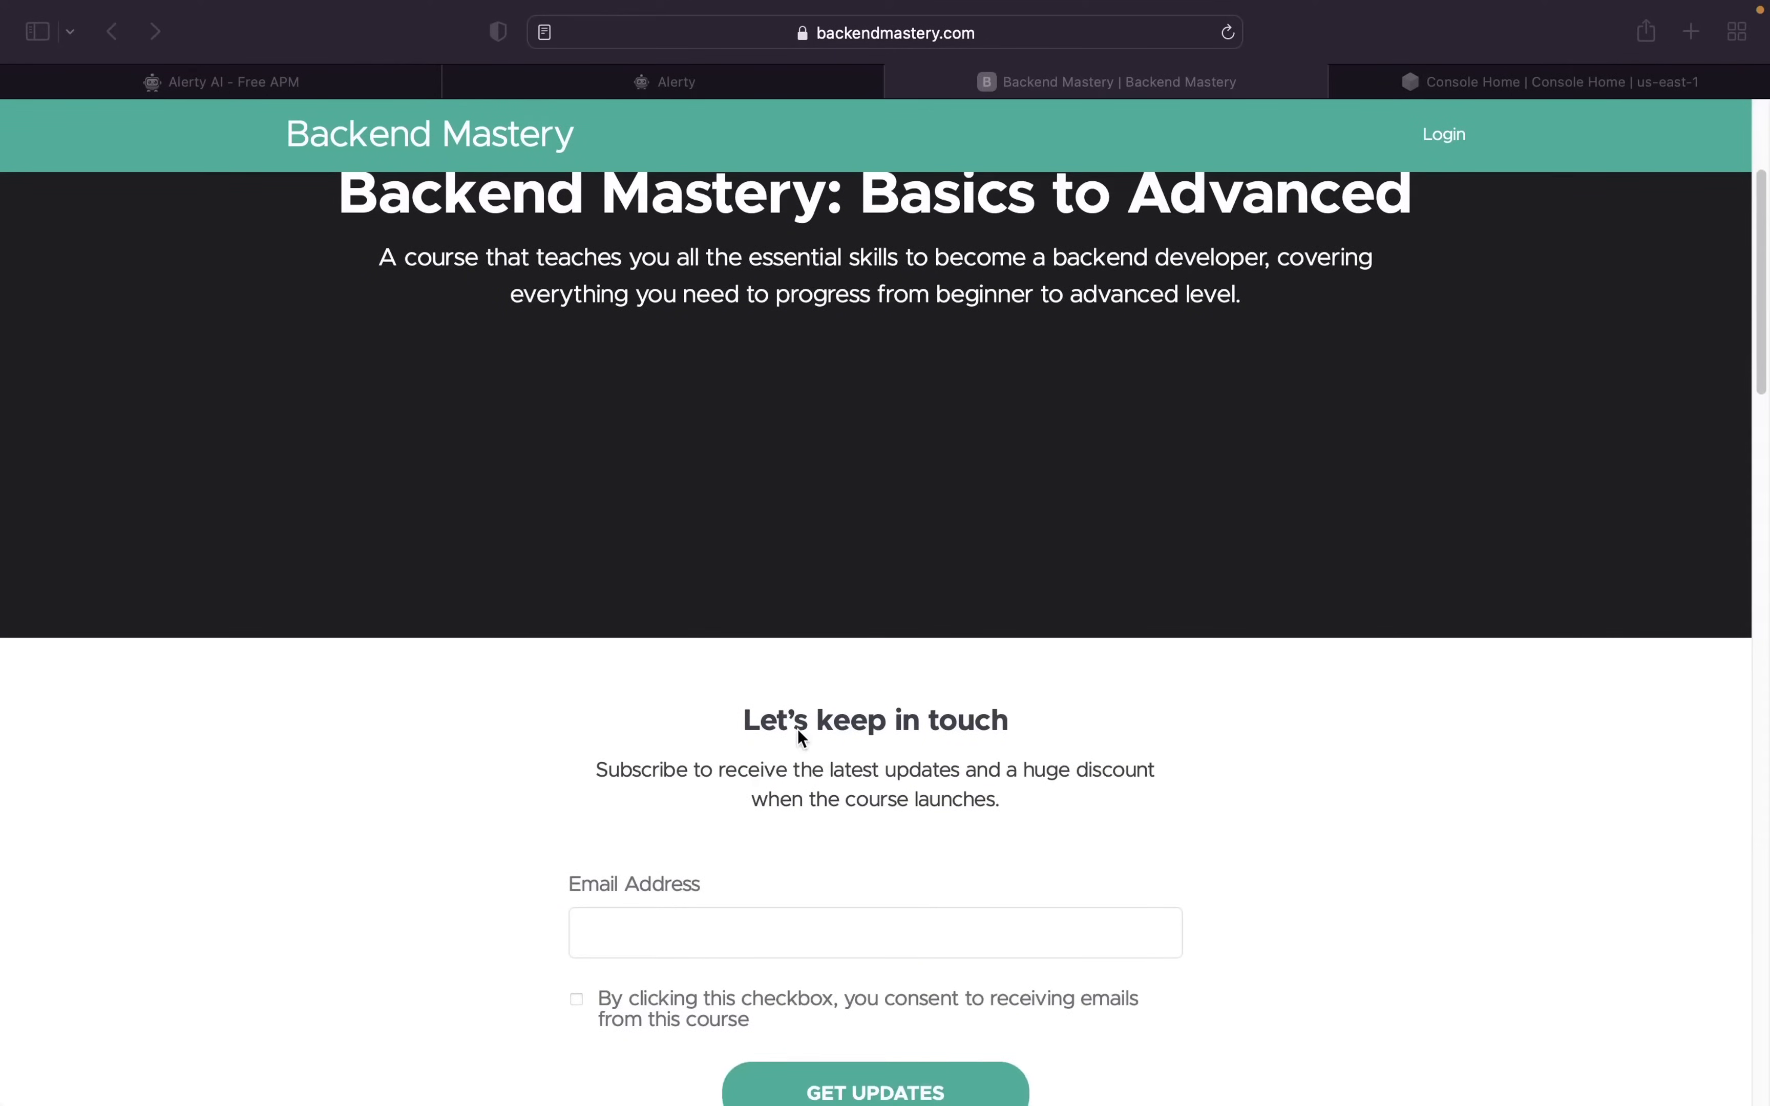
{"action": "scroll", "coordinate": [975, 468], "scroll_direction": "up", "scroll_amount": 5}
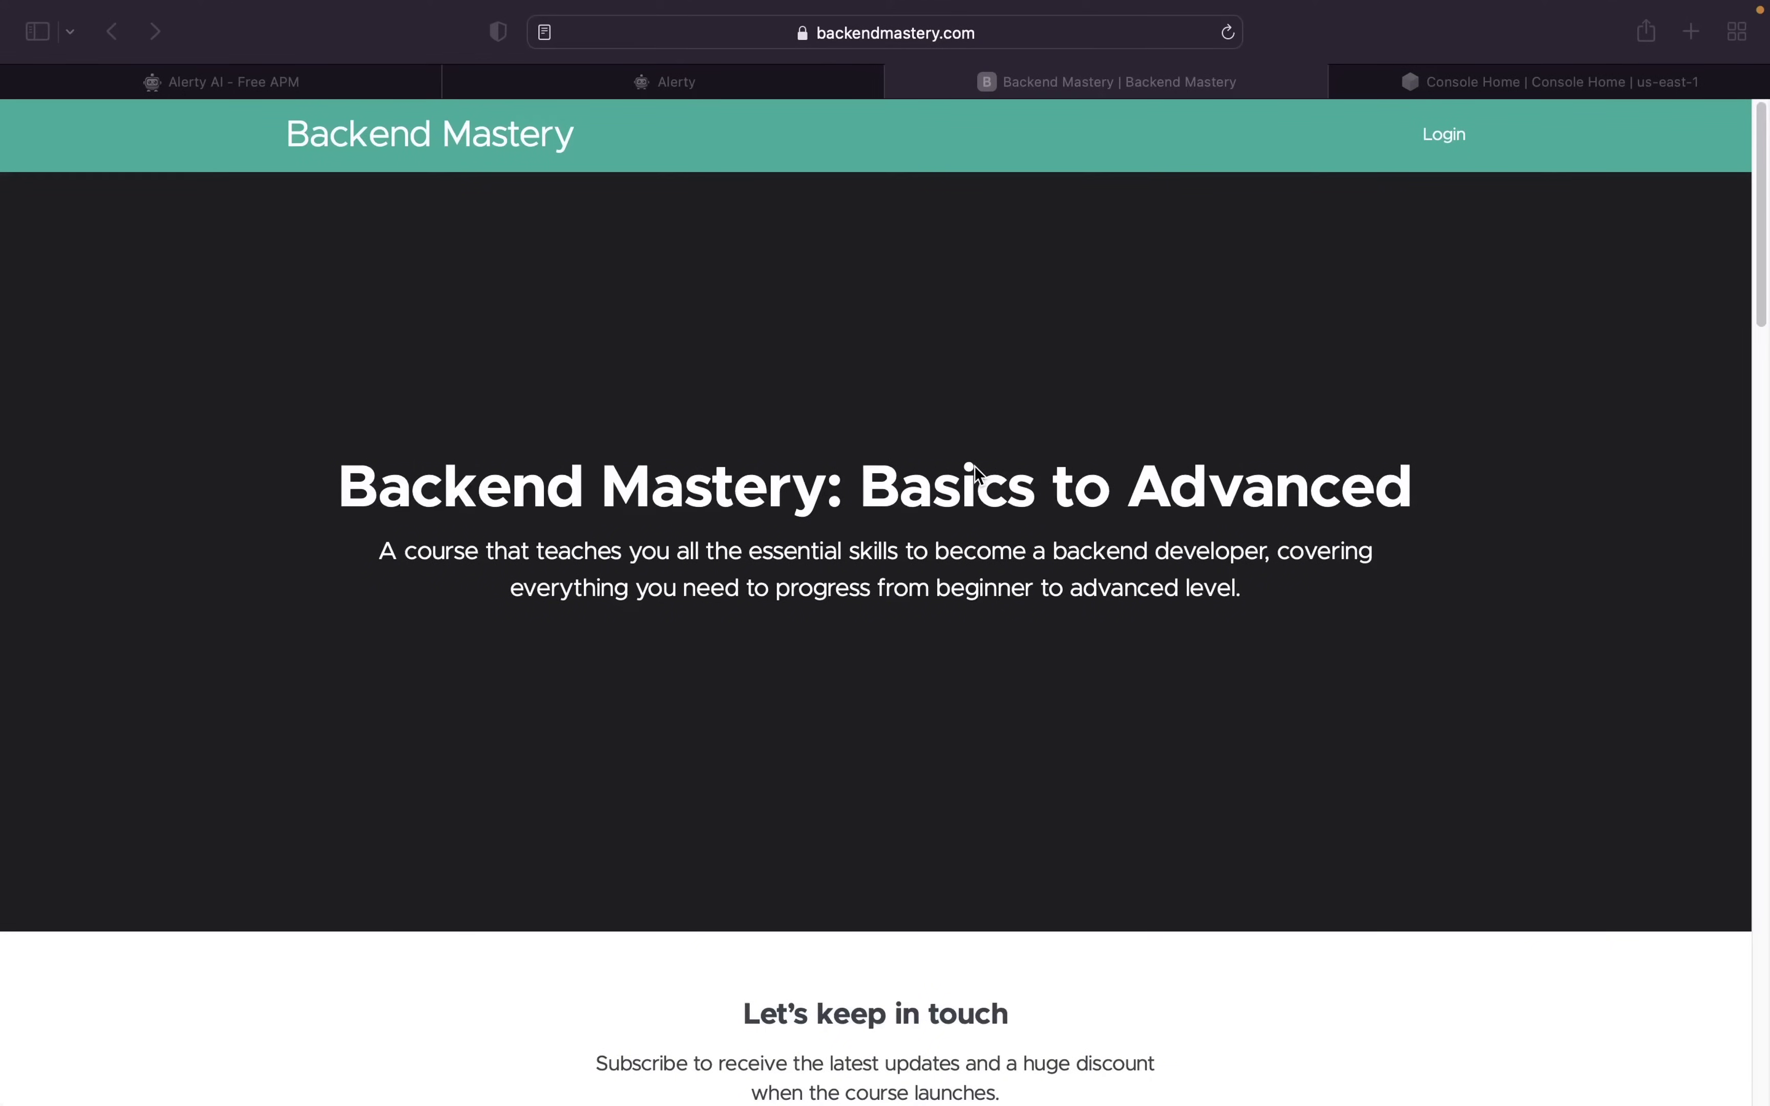
{"action": "left_click", "coordinate": [332, 84]}
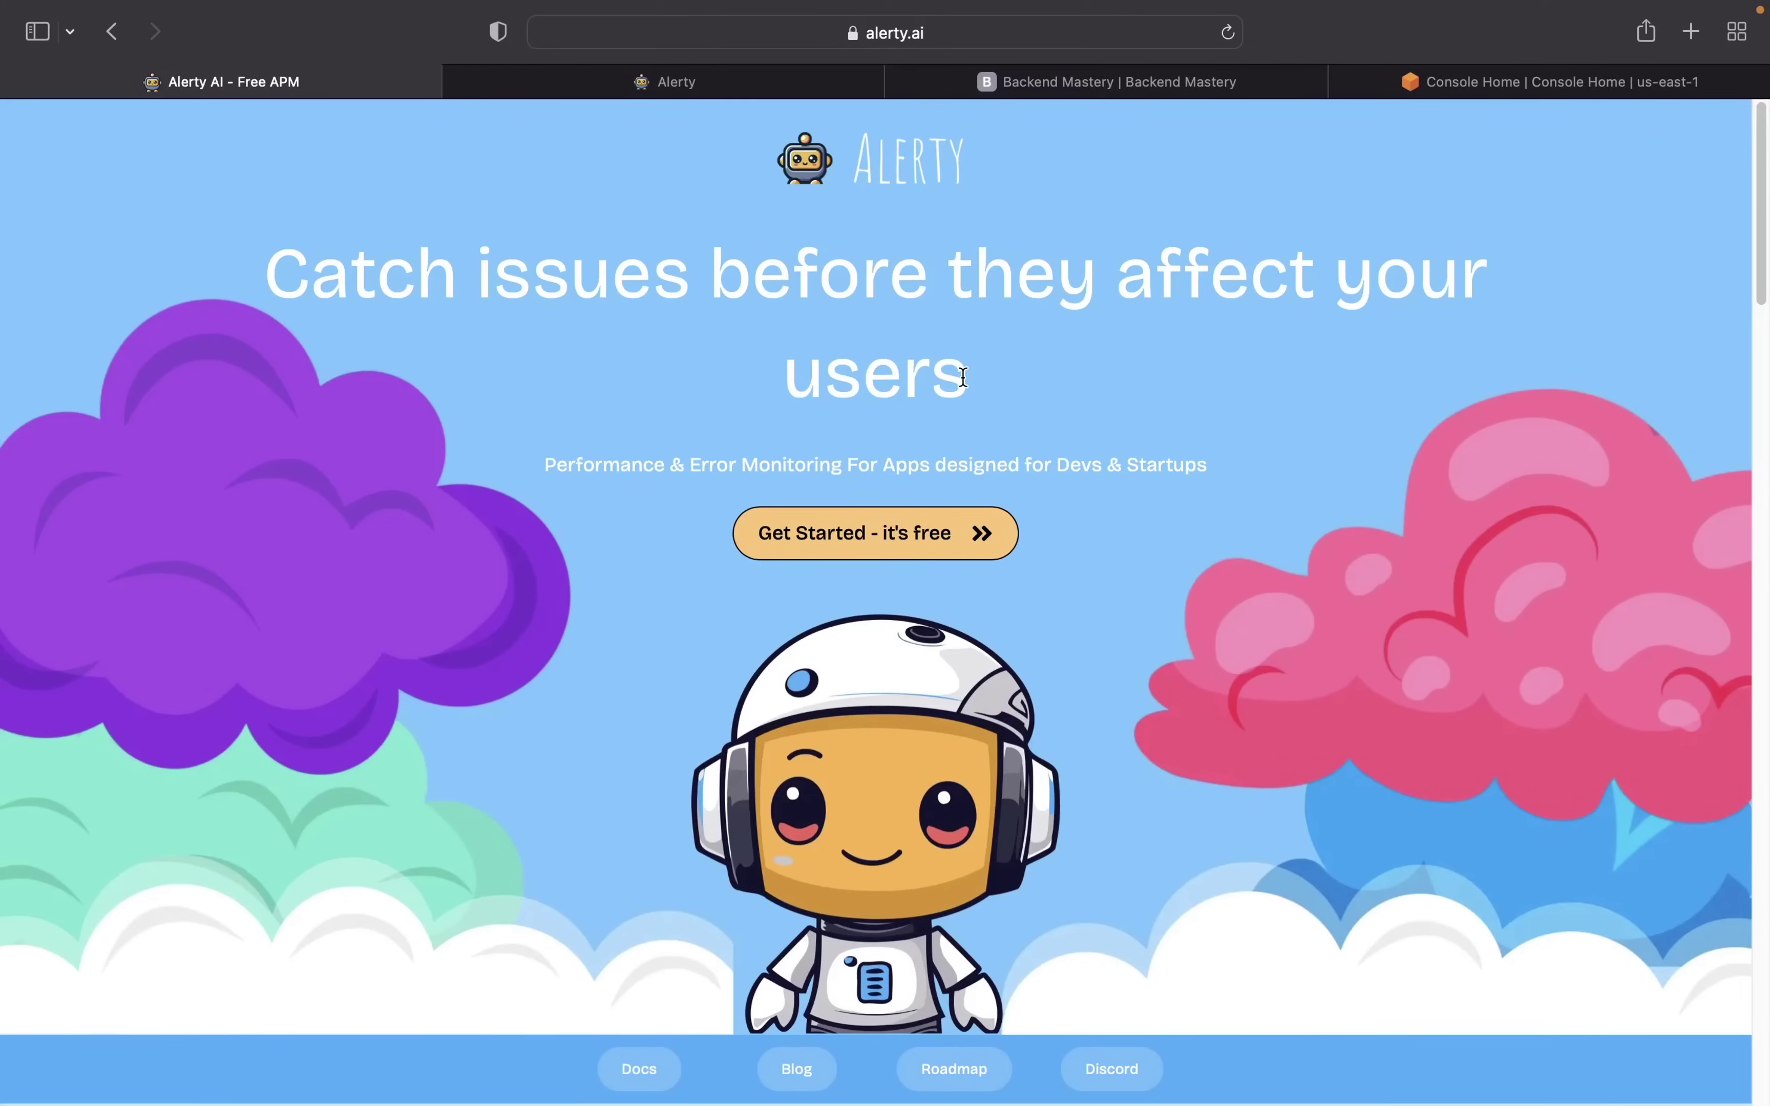
- Switch to the Alerty web app and read which website metrics the assistant's URL setup prompt offers to monitor
{"action": "left_click", "coordinate": [702, 80]}
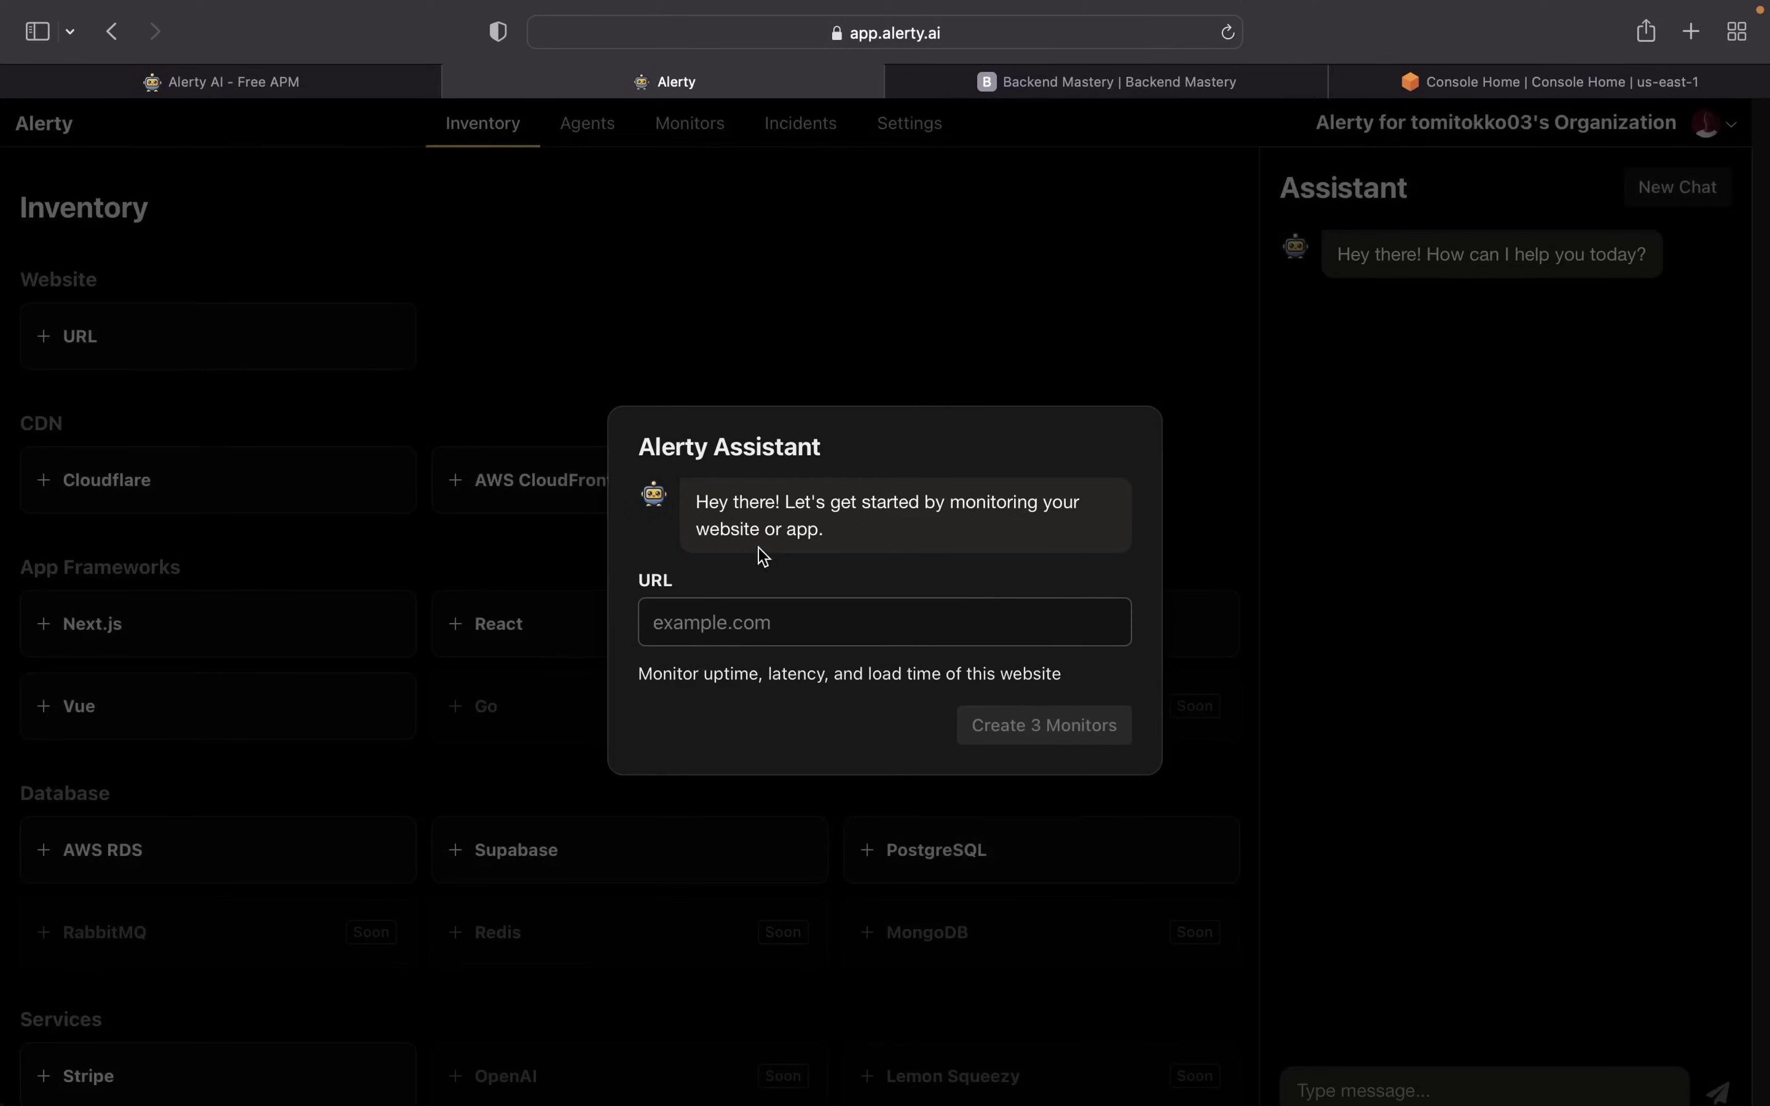
{"action": "left_click_drag", "start_coordinate": [696, 502], "coordinate": [900, 542]}
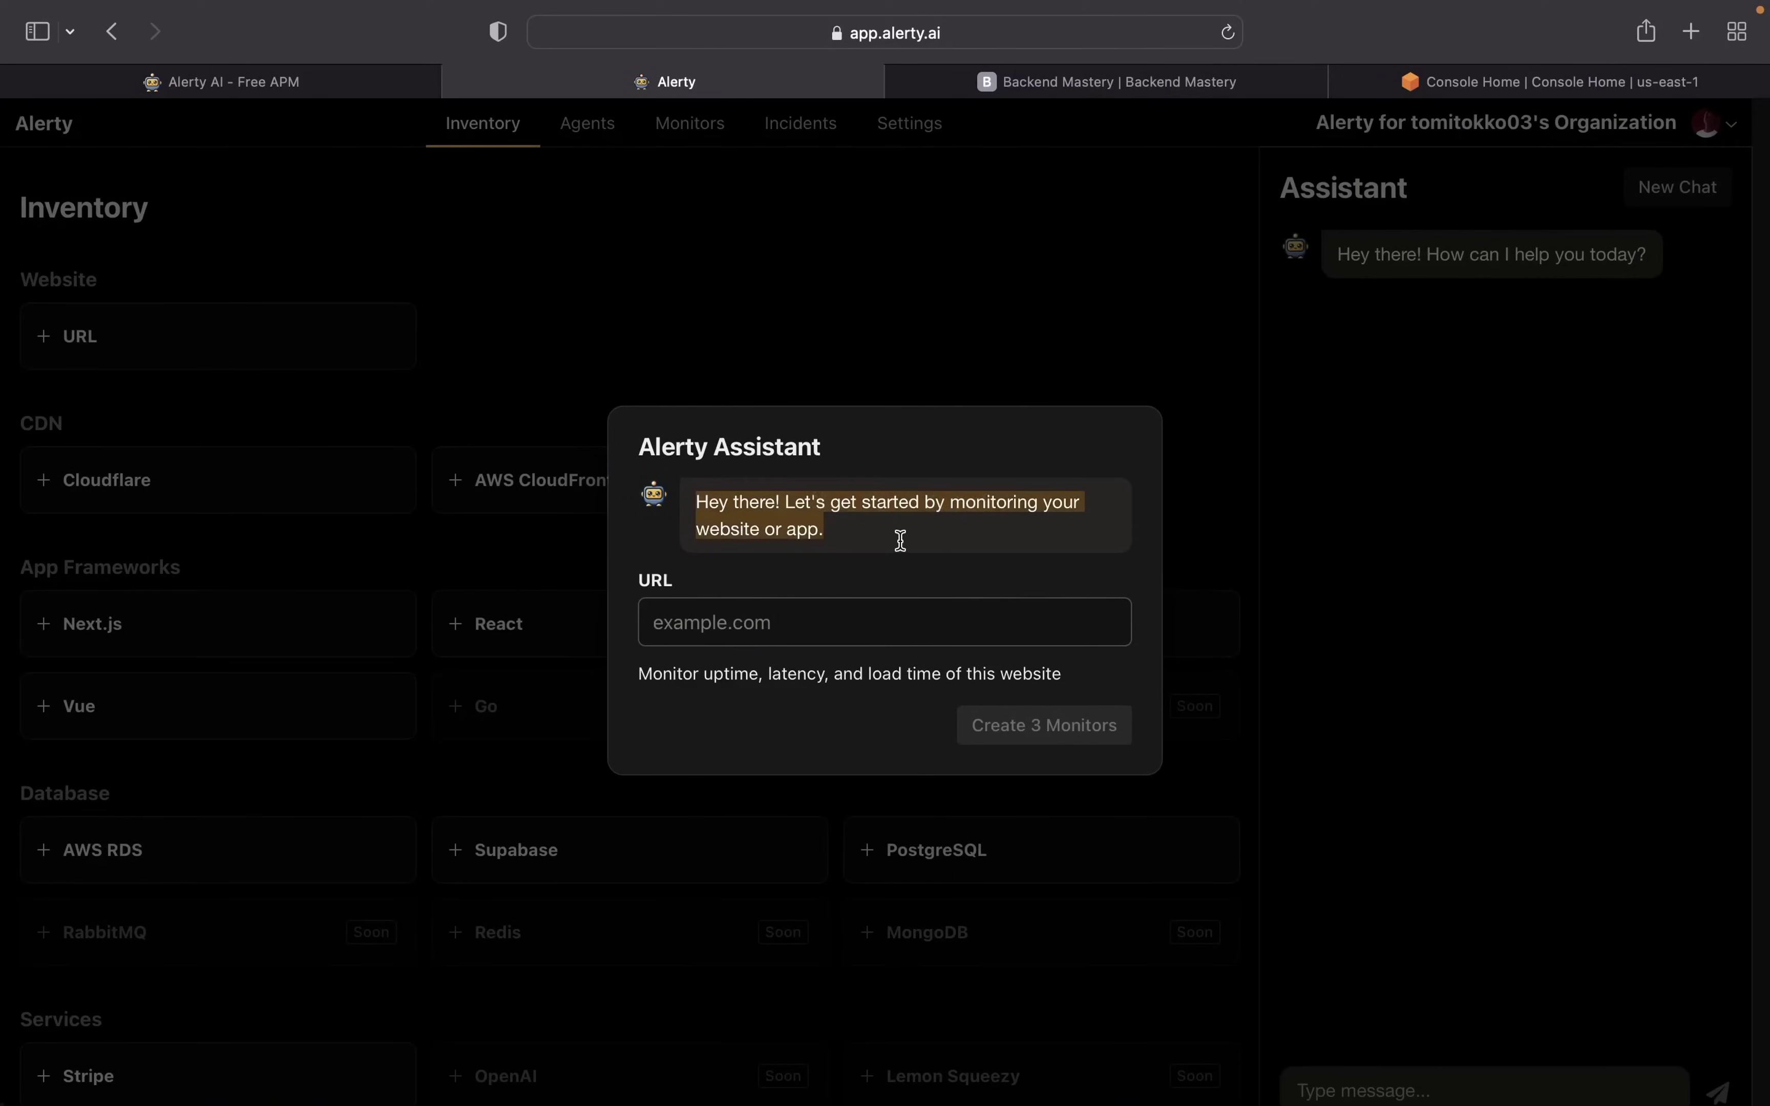
{"action": "left_click", "coordinate": [893, 558]}
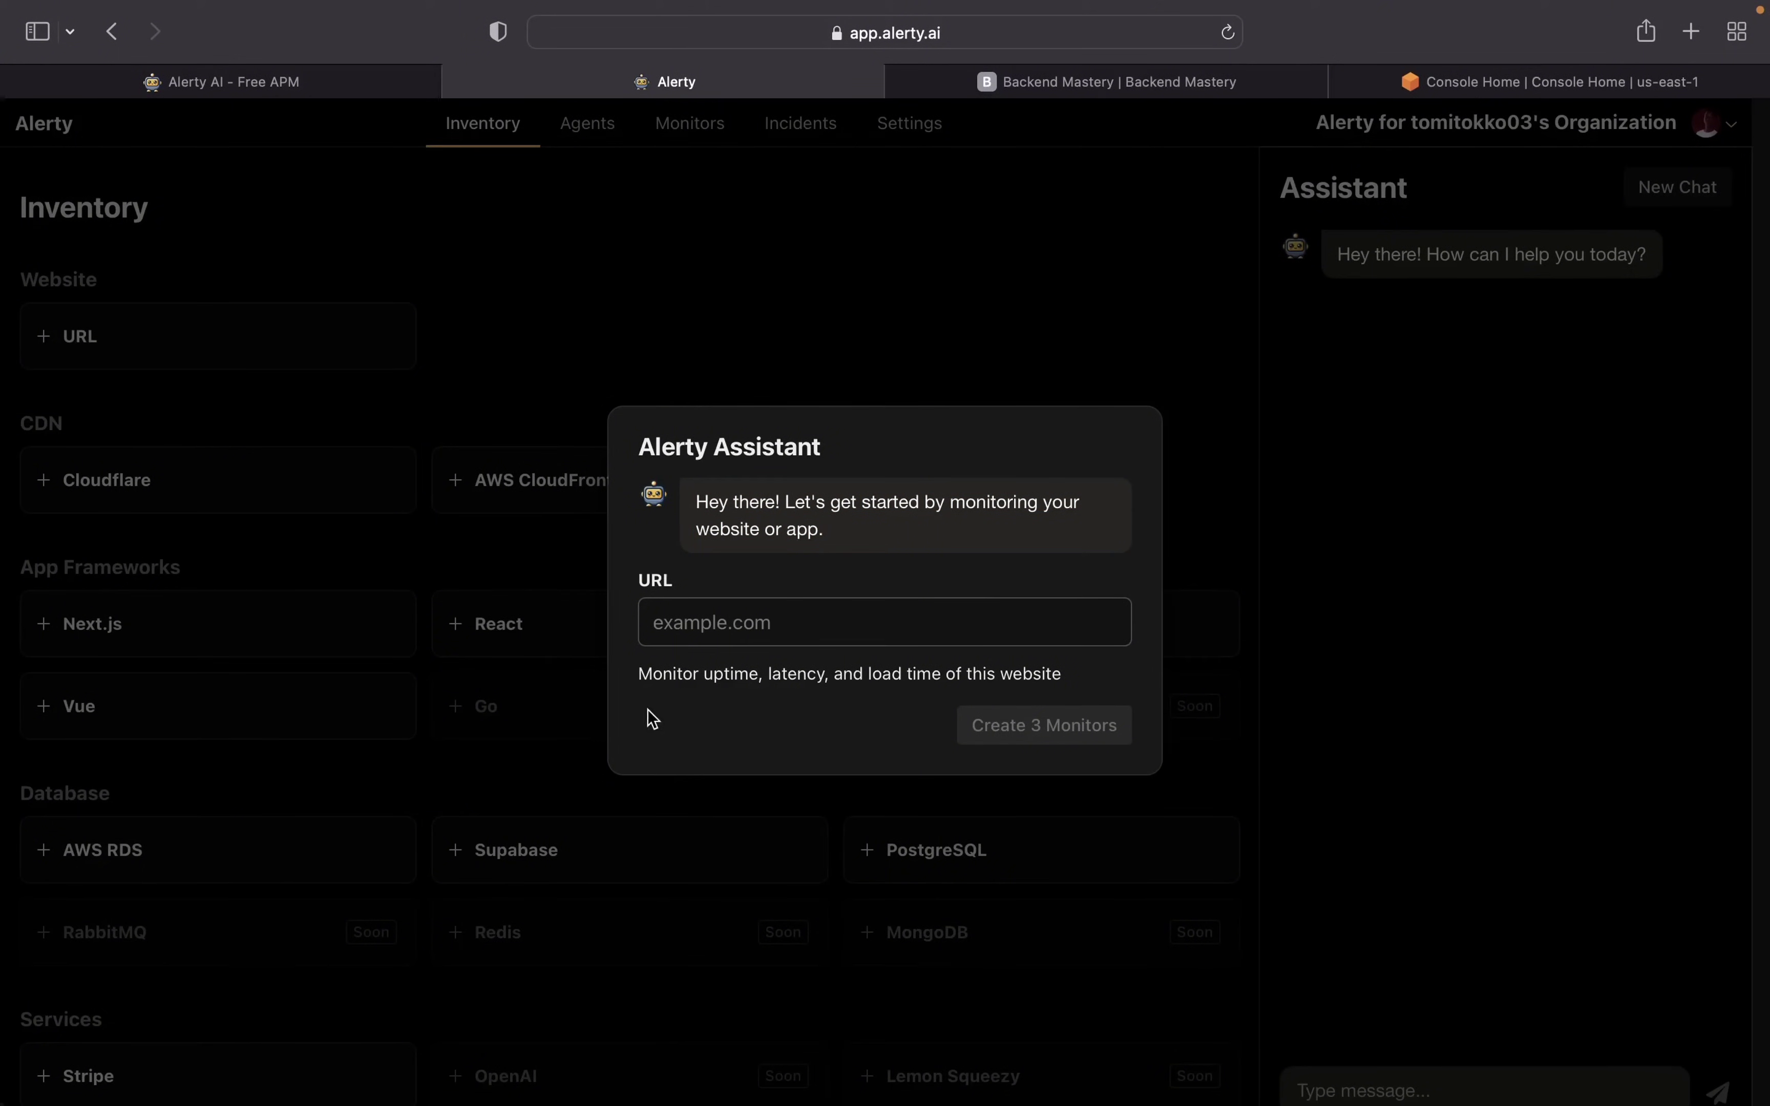
{"action": "double_click", "coordinate": [711, 672]}
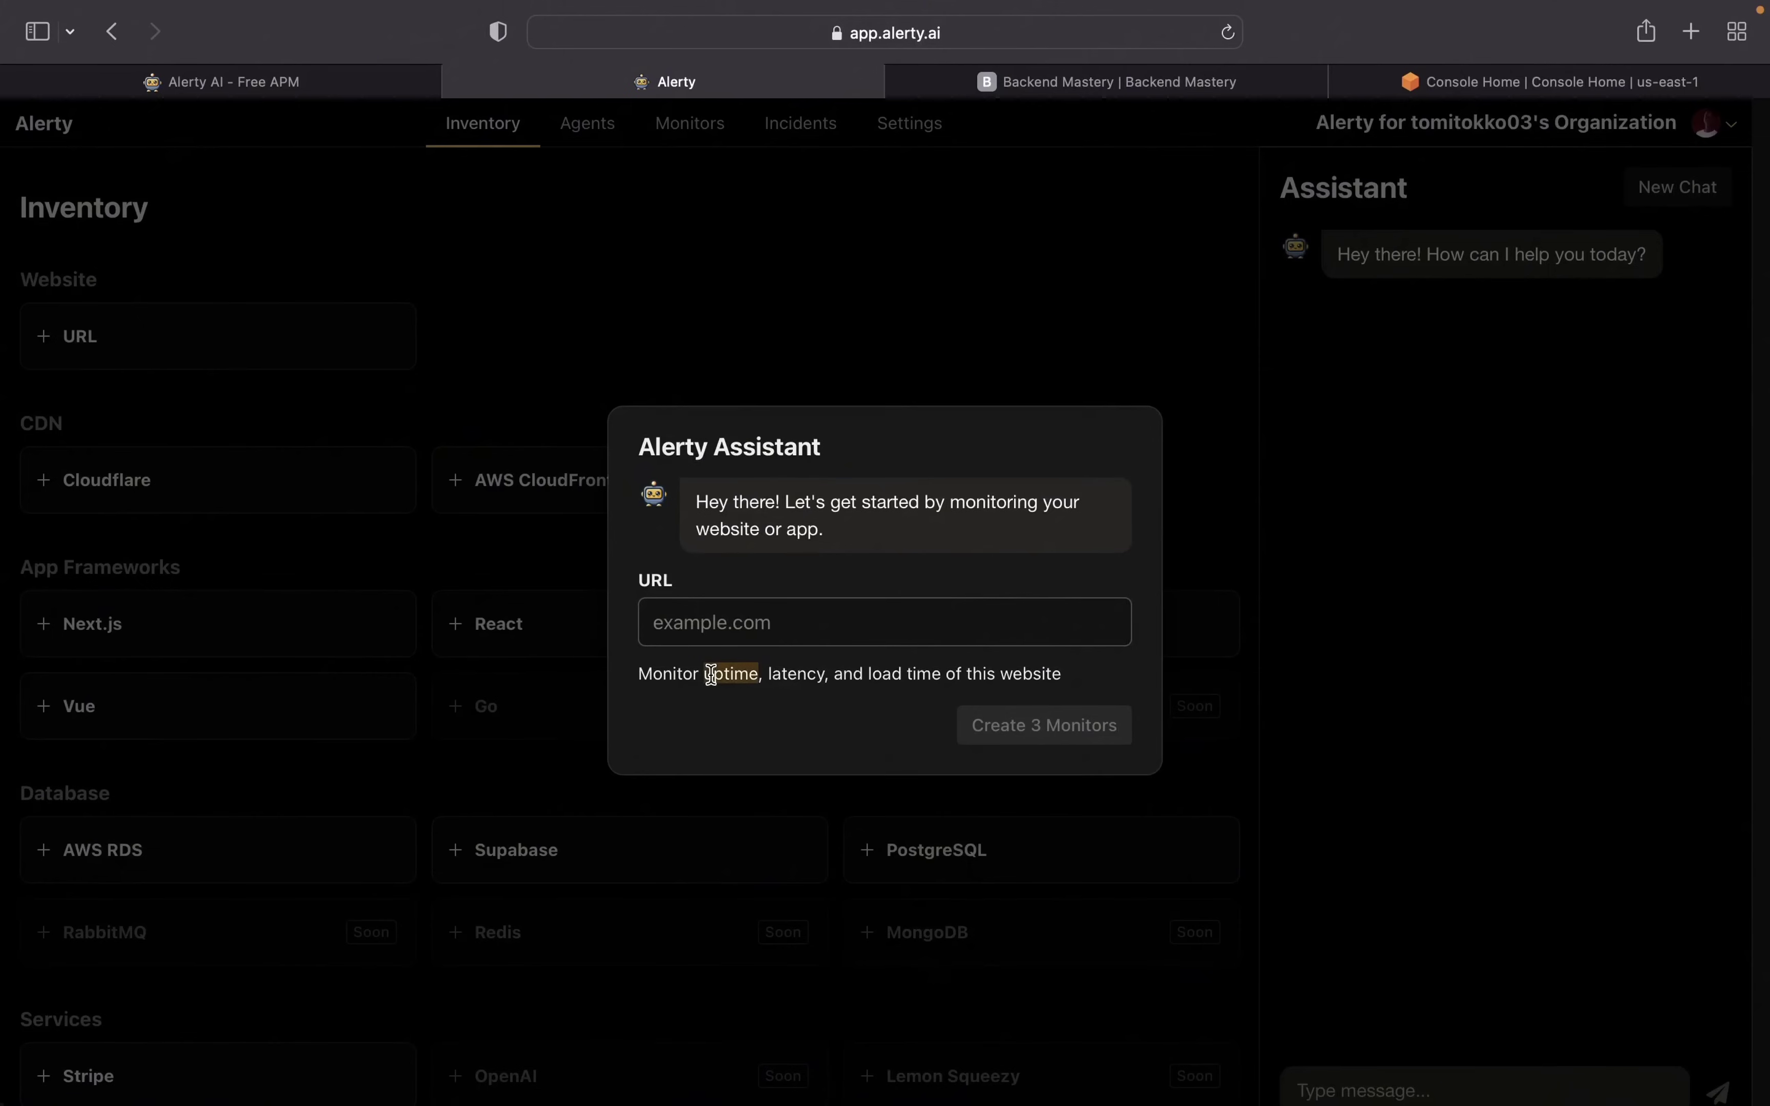
{"action": "double_click", "coordinate": [796, 673]}
{"action": "double_click", "coordinate": [882, 675]}
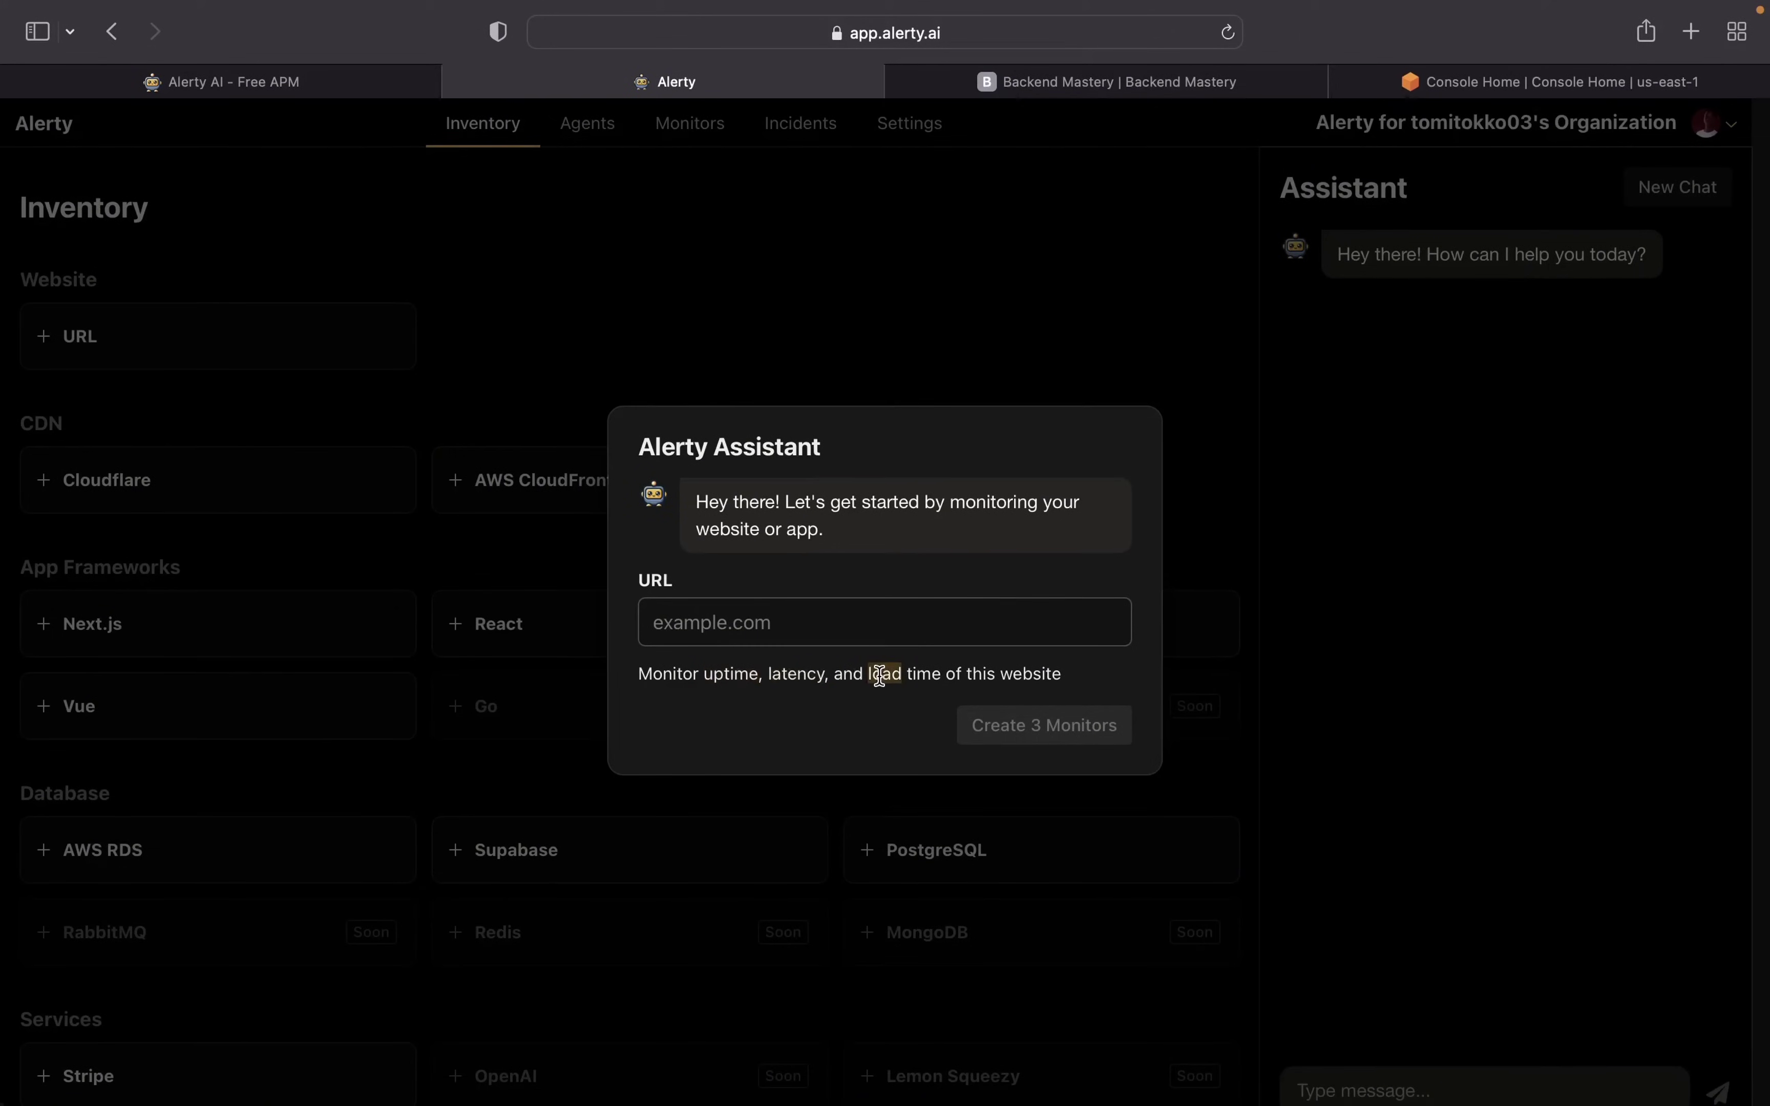
{"action": "left_click", "coordinate": [937, 671]}
{"action": "left_click", "coordinate": [1029, 80]}
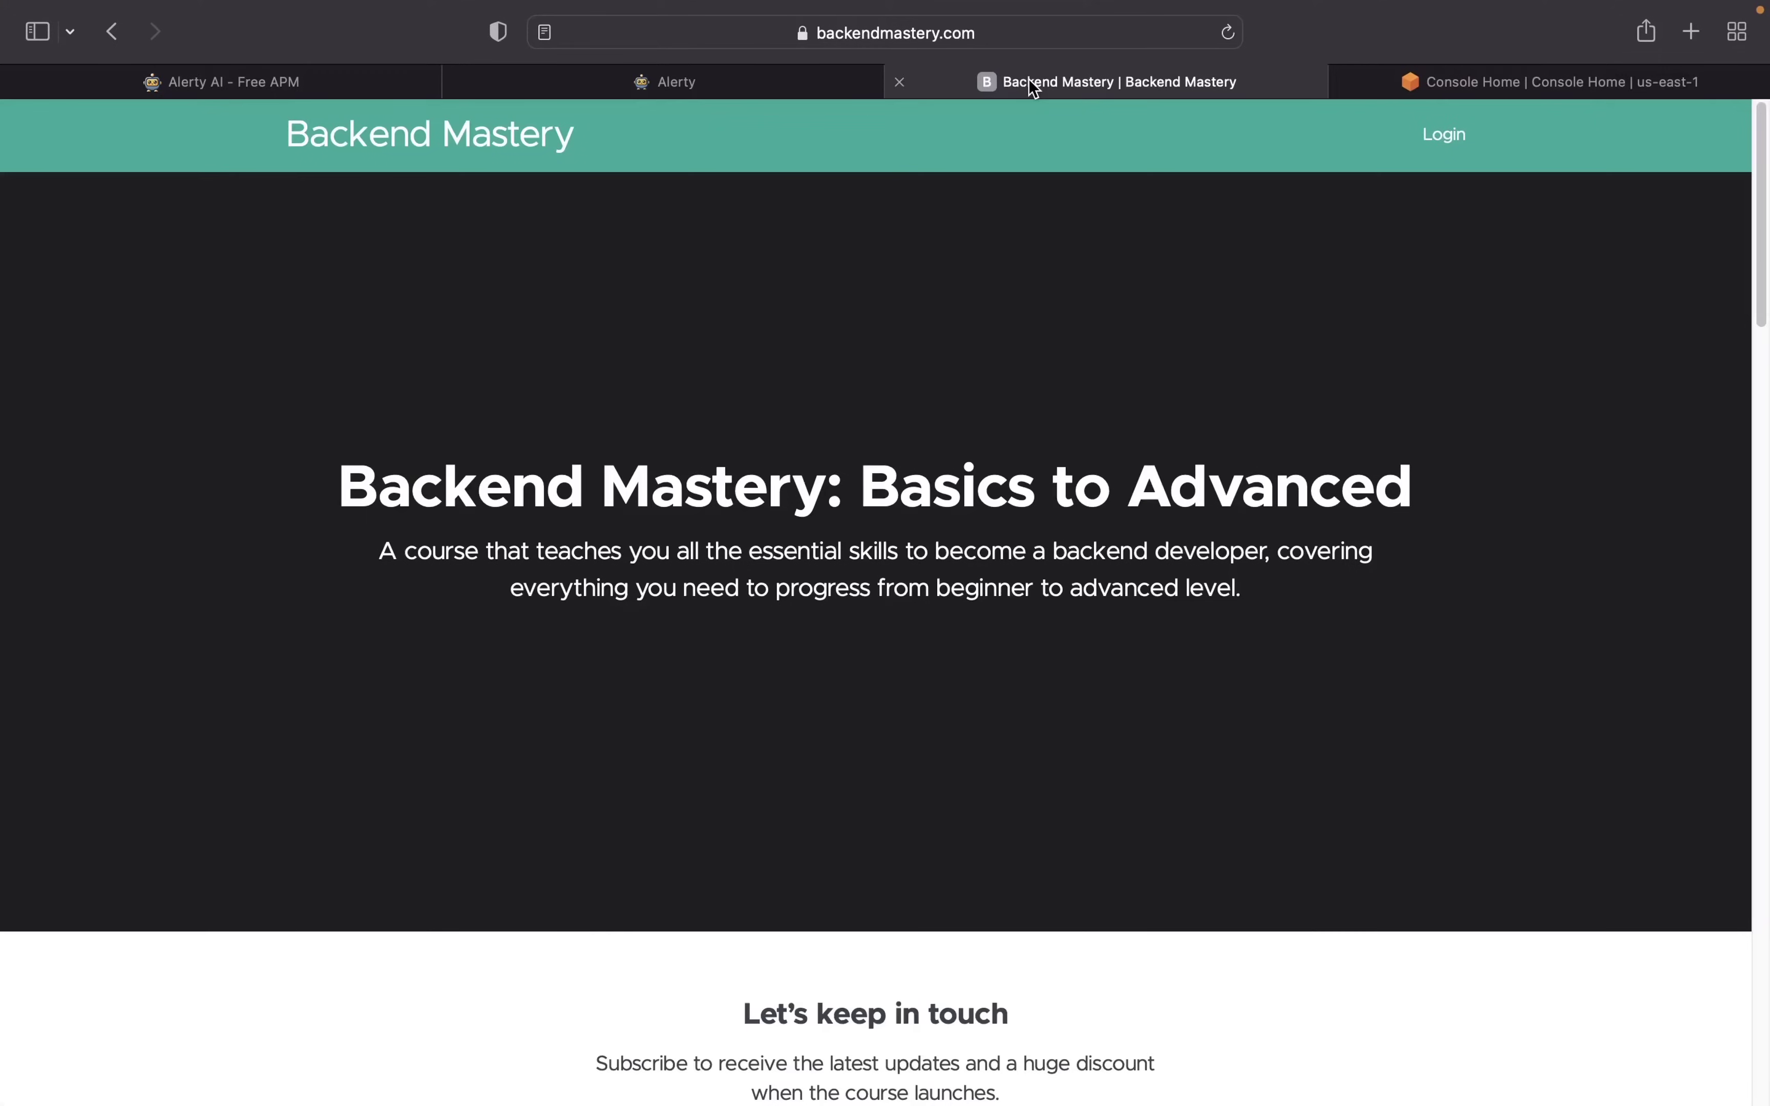
{"action": "left_click", "coordinate": [1010, 35]}
{"action": "key", "text": "super+c"}
{"action": "left_click", "coordinate": [1472, 331]}
{"action": "left_click", "coordinate": [795, 82]}
{"action": "key", "text": "super+v"}
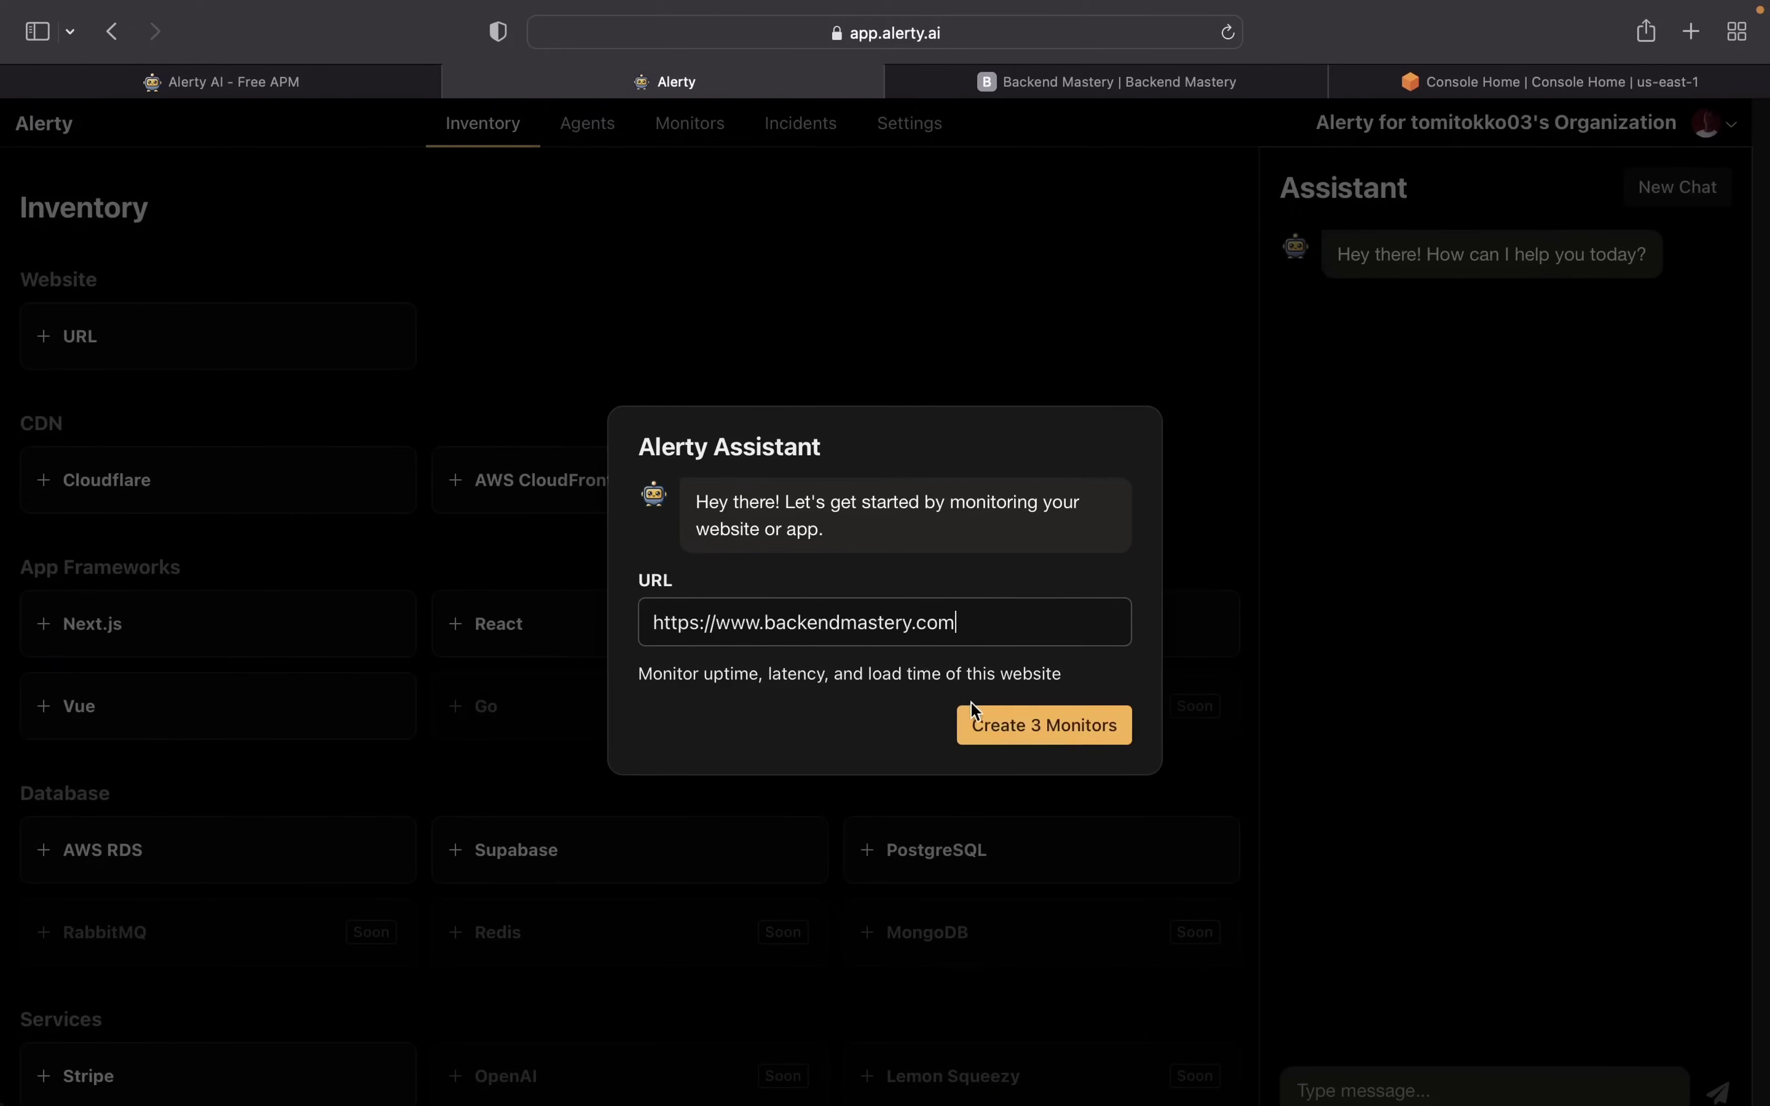
{"action": "left_click", "coordinate": [1042, 729]}
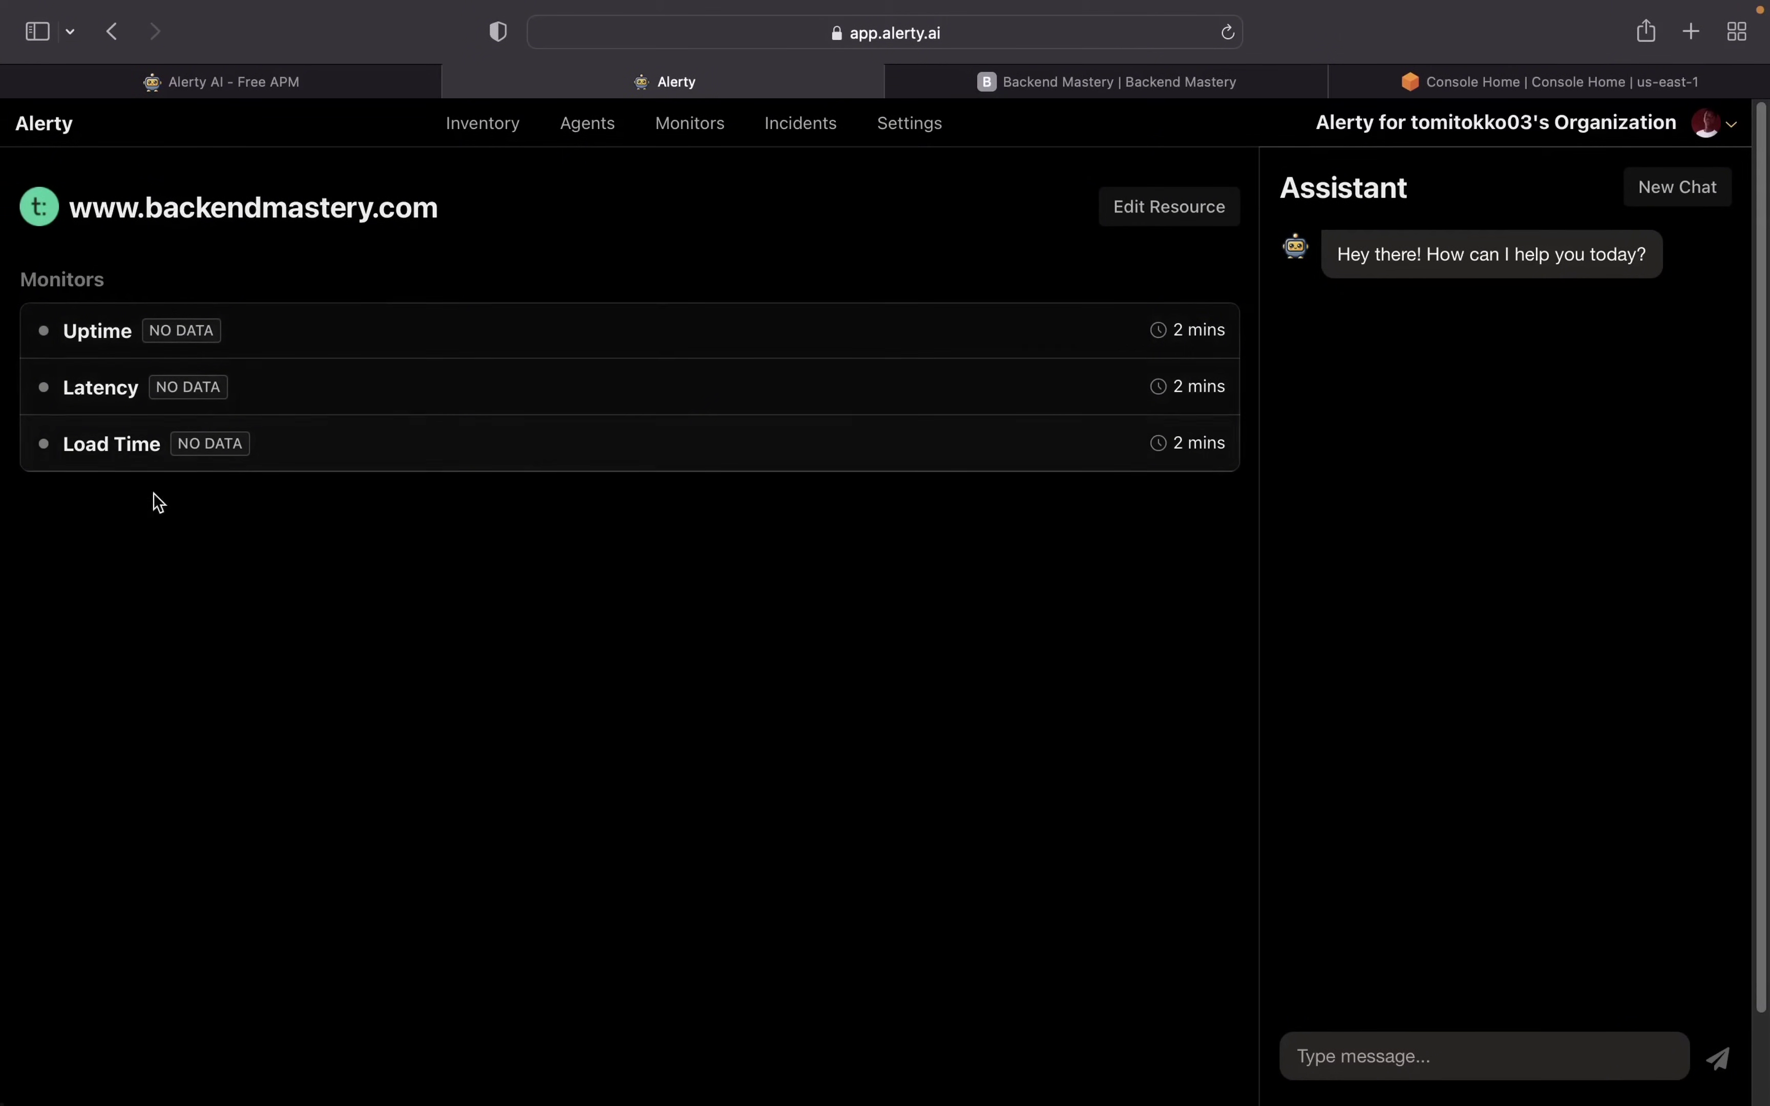
- View the new website in the inventory, and examine the backendmastery.com monitors in the other Alerty account's private window
{"action": "left_click", "coordinate": [63, 140]}
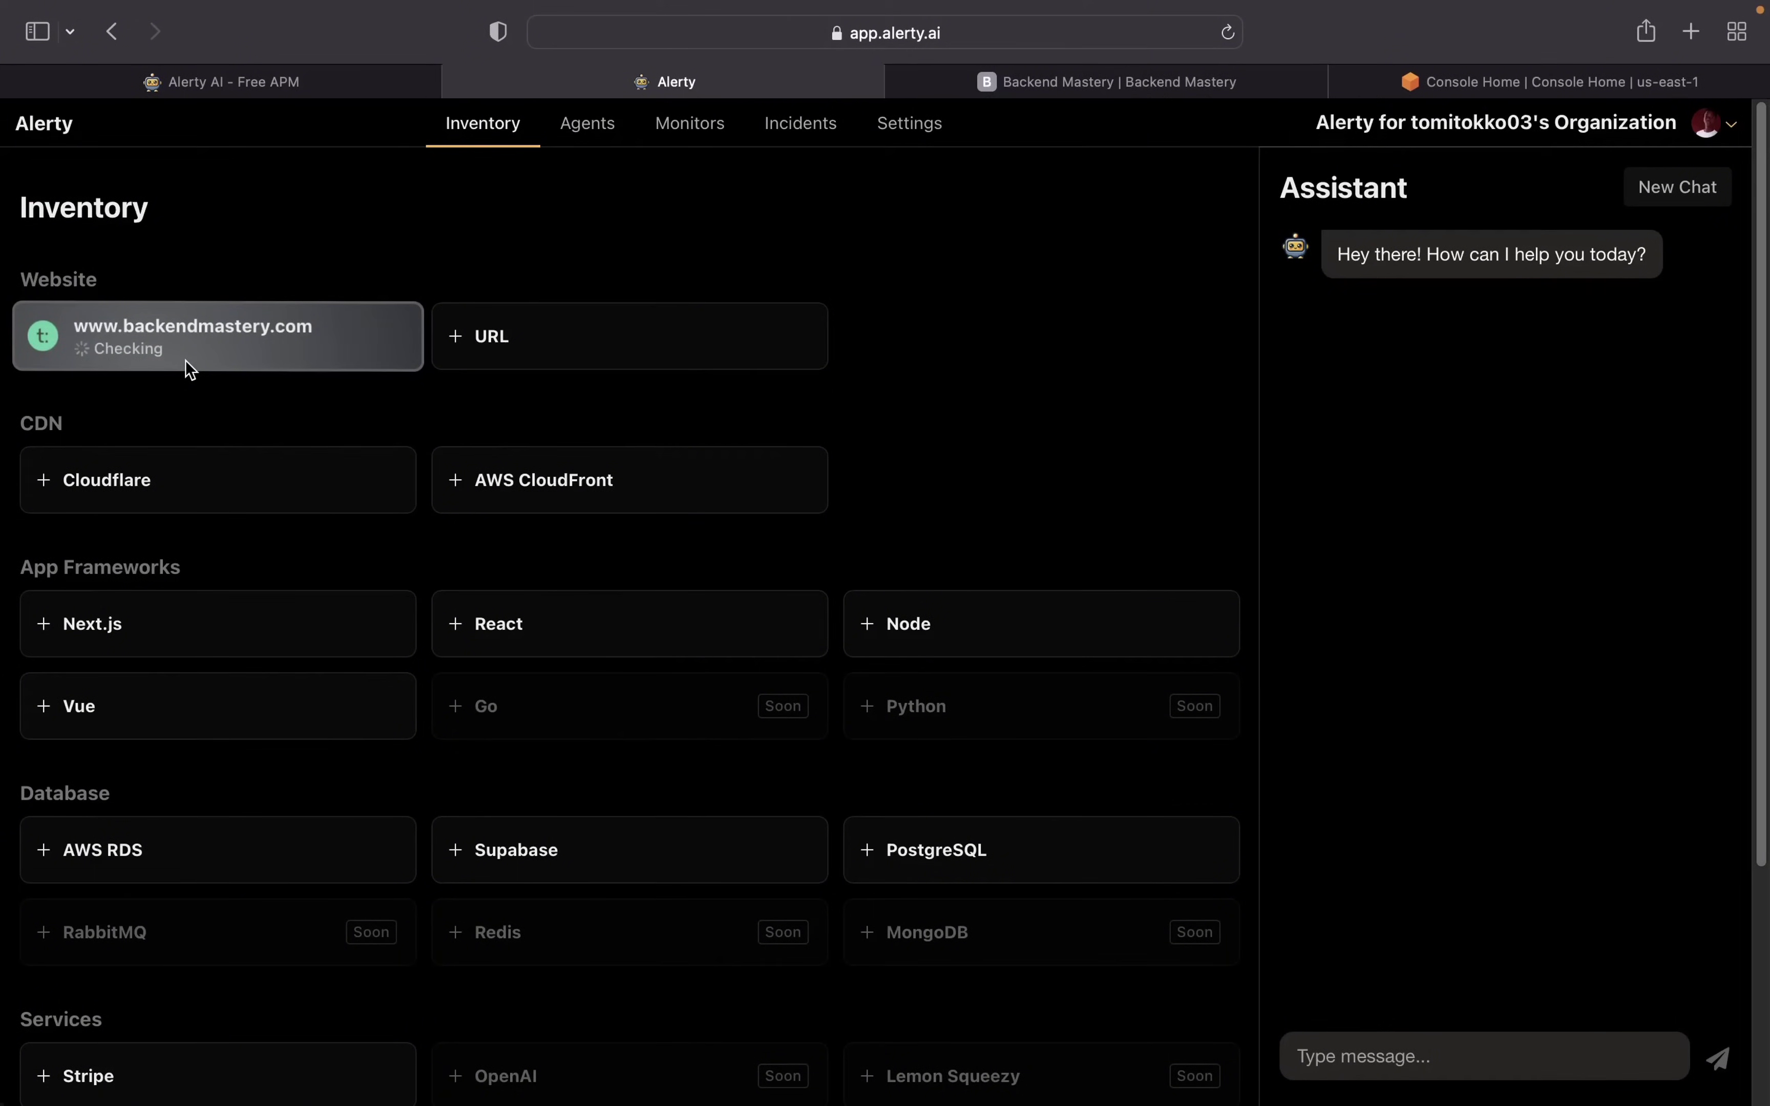
{"action": "key", "text": "ctrl+Right"}
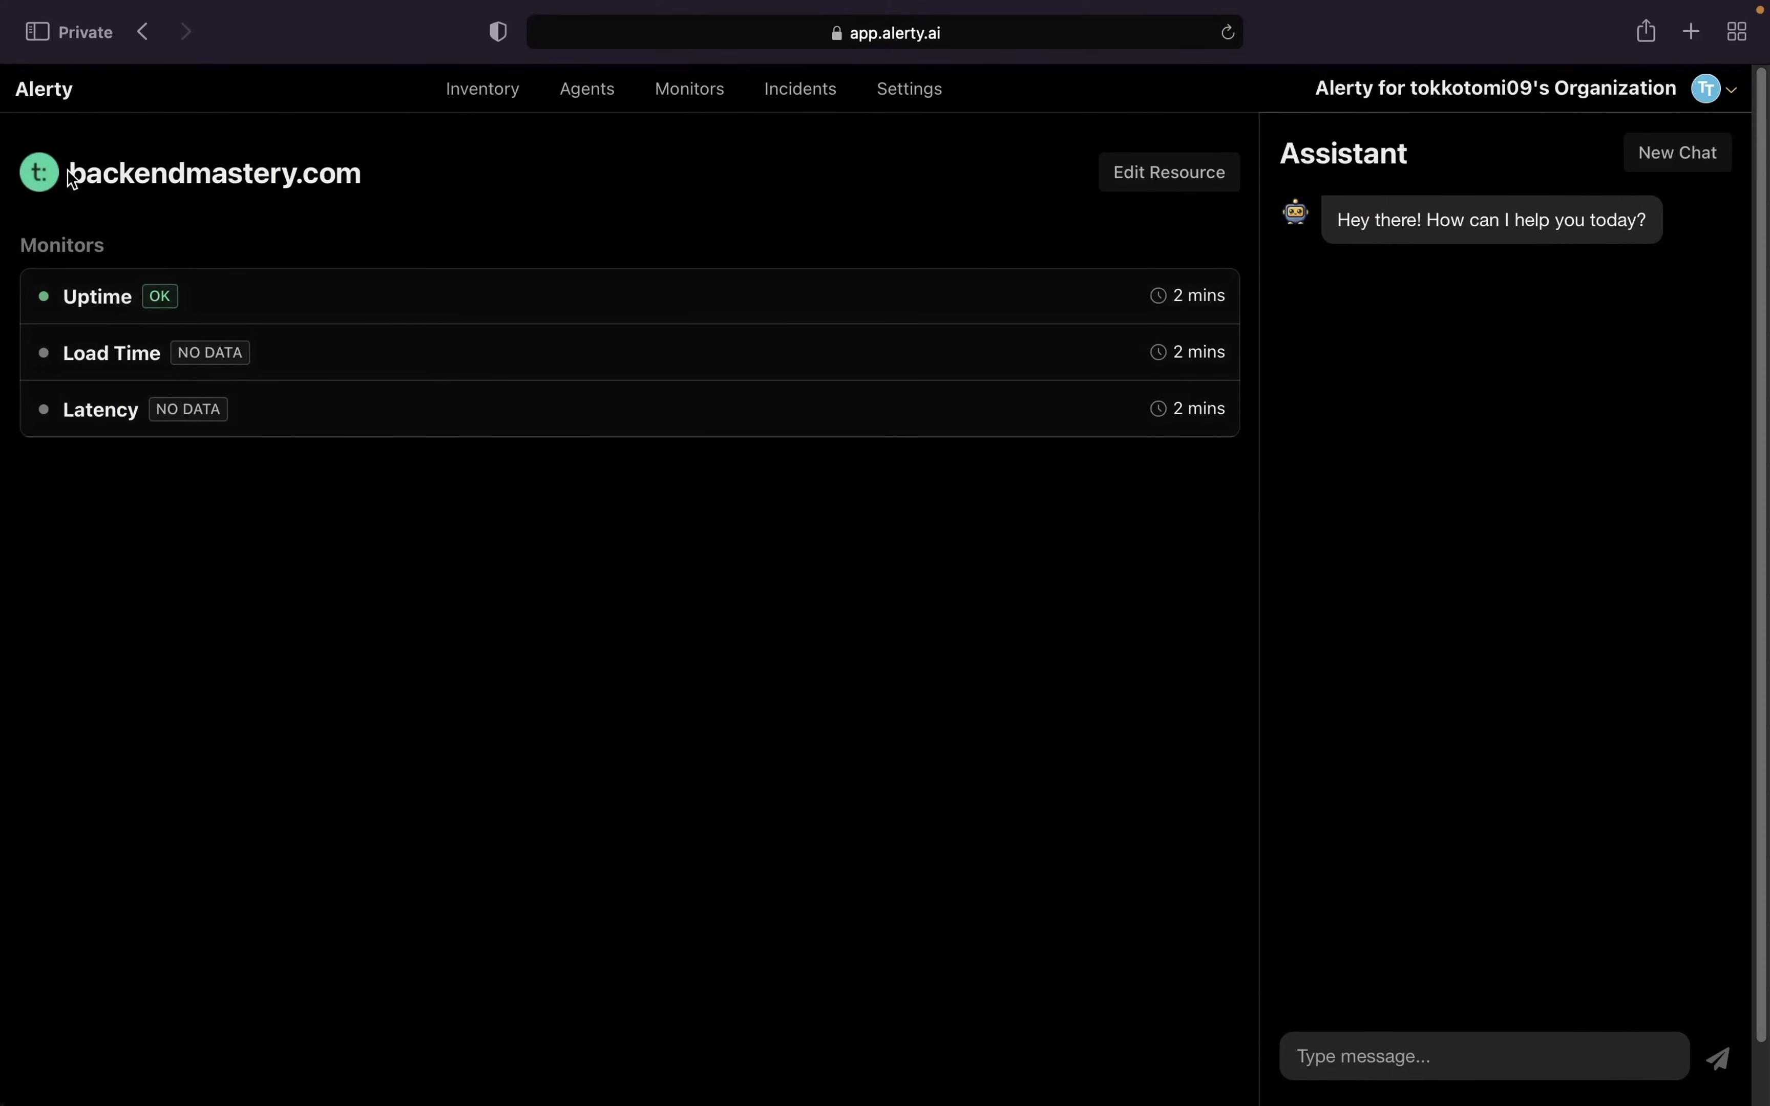
{"action": "left_click_drag", "start_coordinate": [70, 176], "coordinate": [395, 176]}
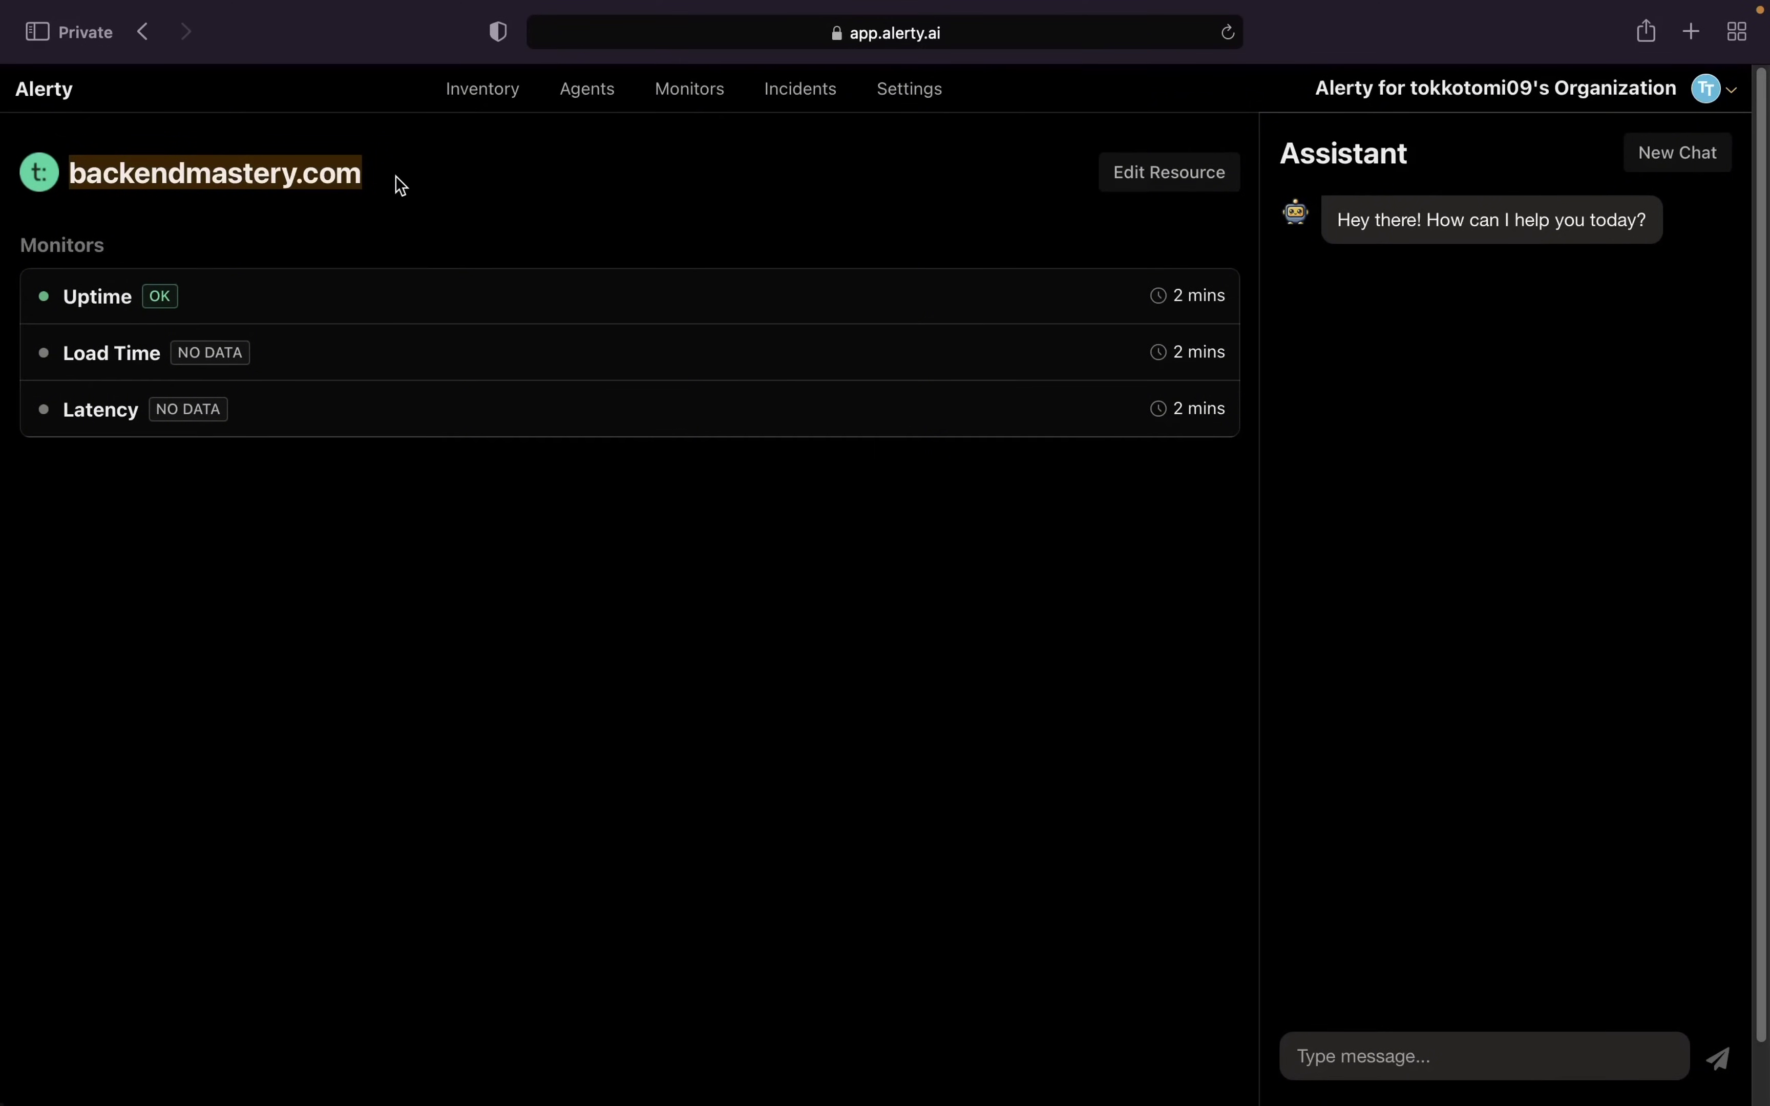
{"action": "left_click", "coordinate": [457, 264]}
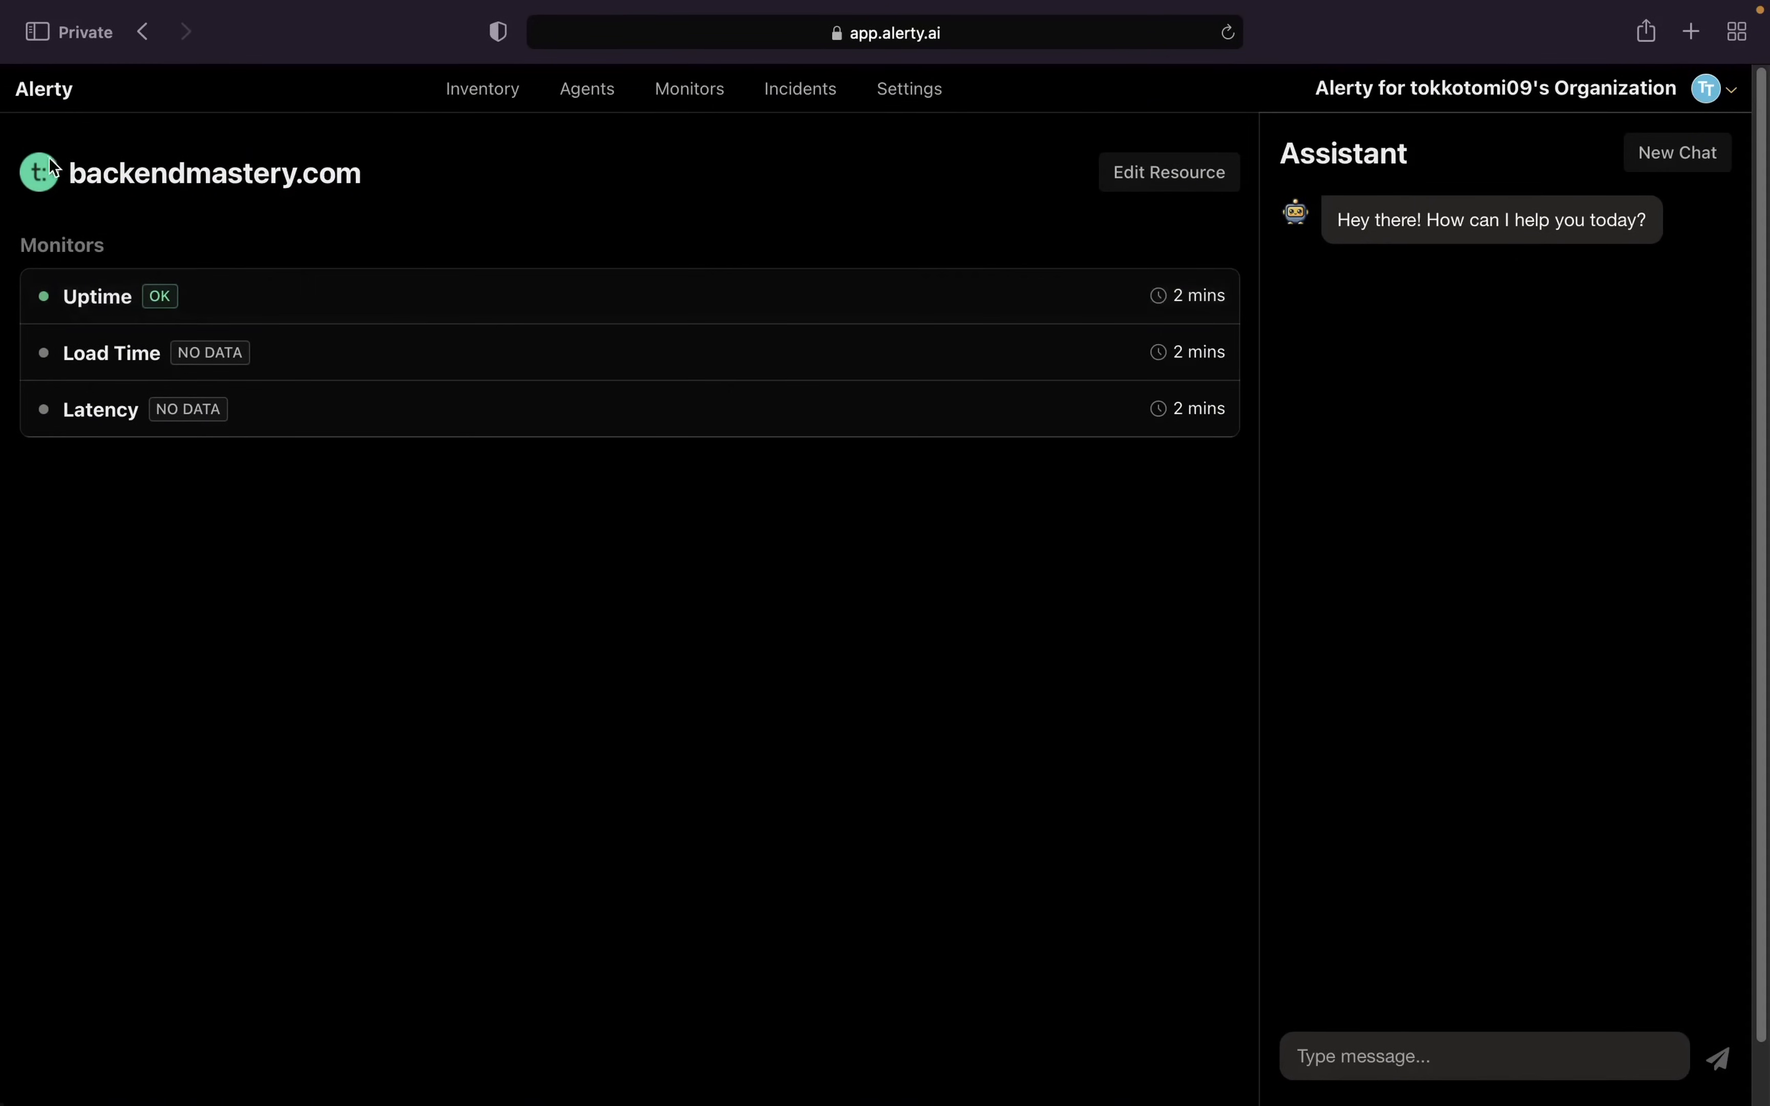
{"action": "left_click_drag", "start_coordinate": [48, 165], "coordinate": [121, 186]}
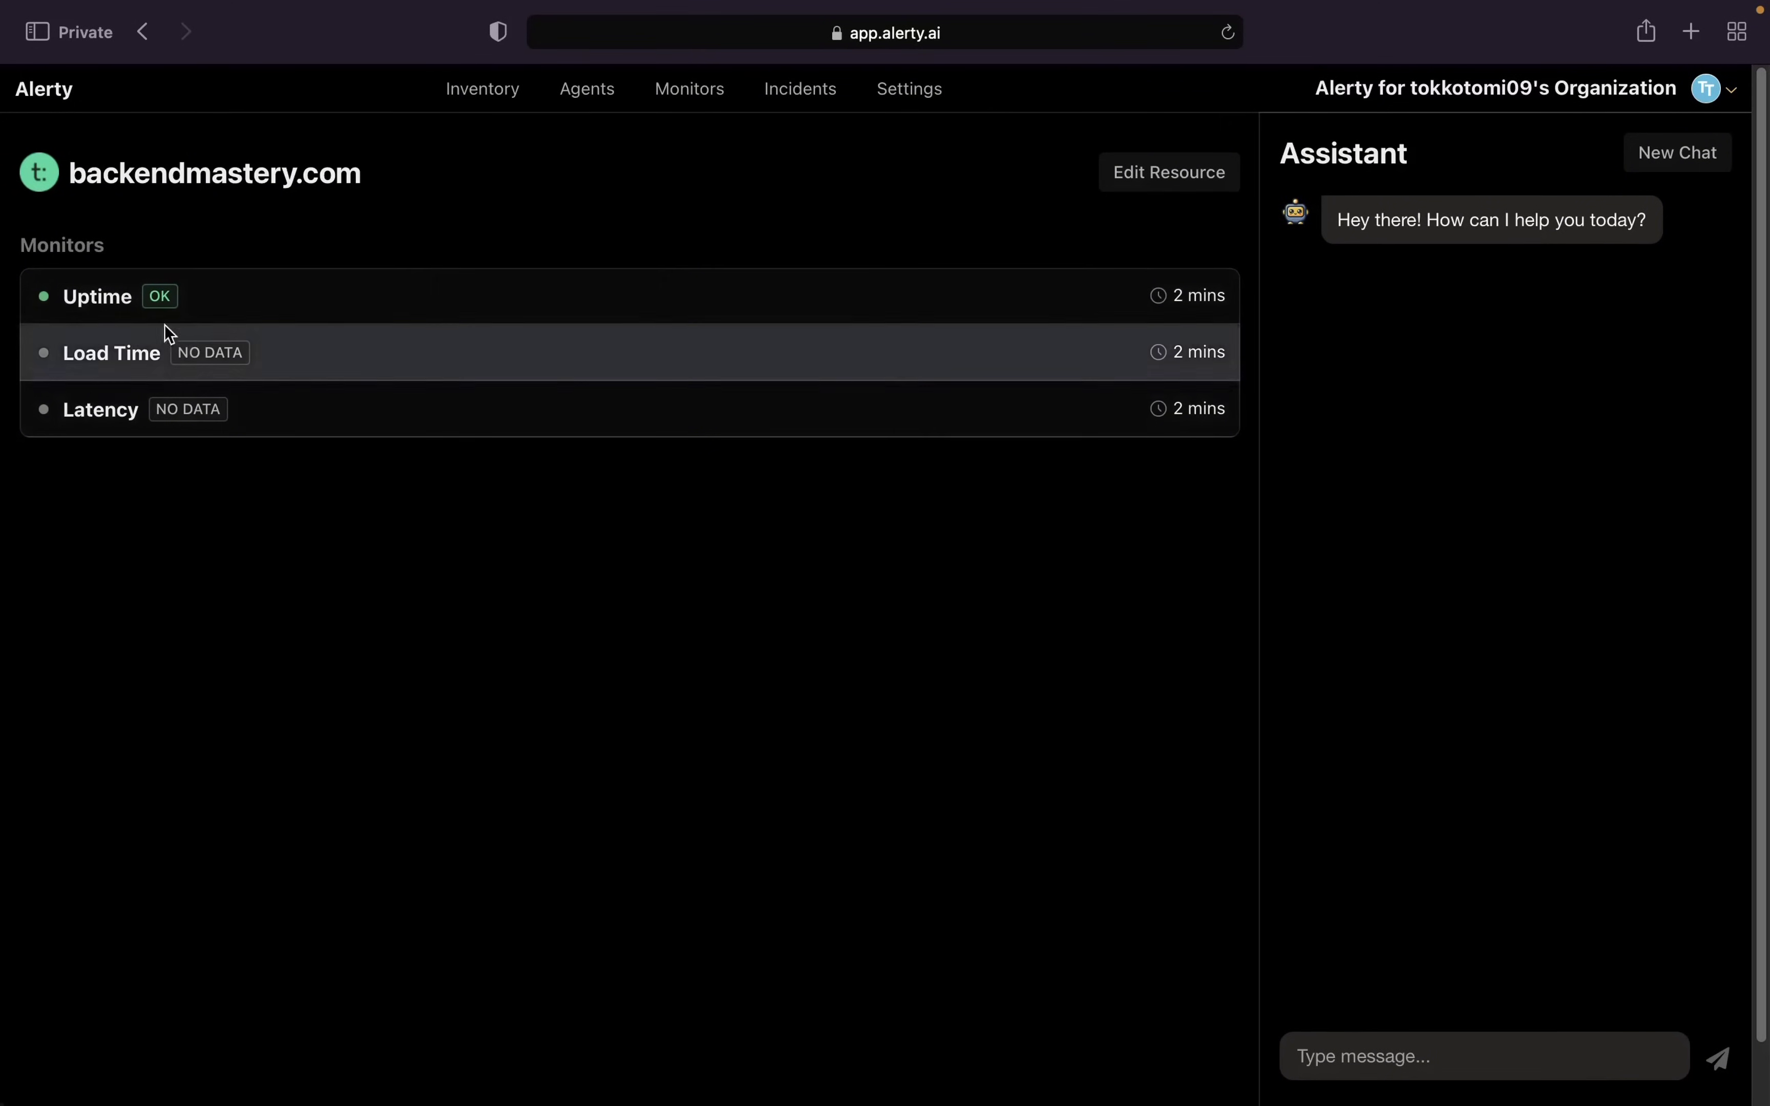
{"action": "left_click", "coordinate": [104, 299]}
{"action": "left_click", "coordinate": [301, 300]}
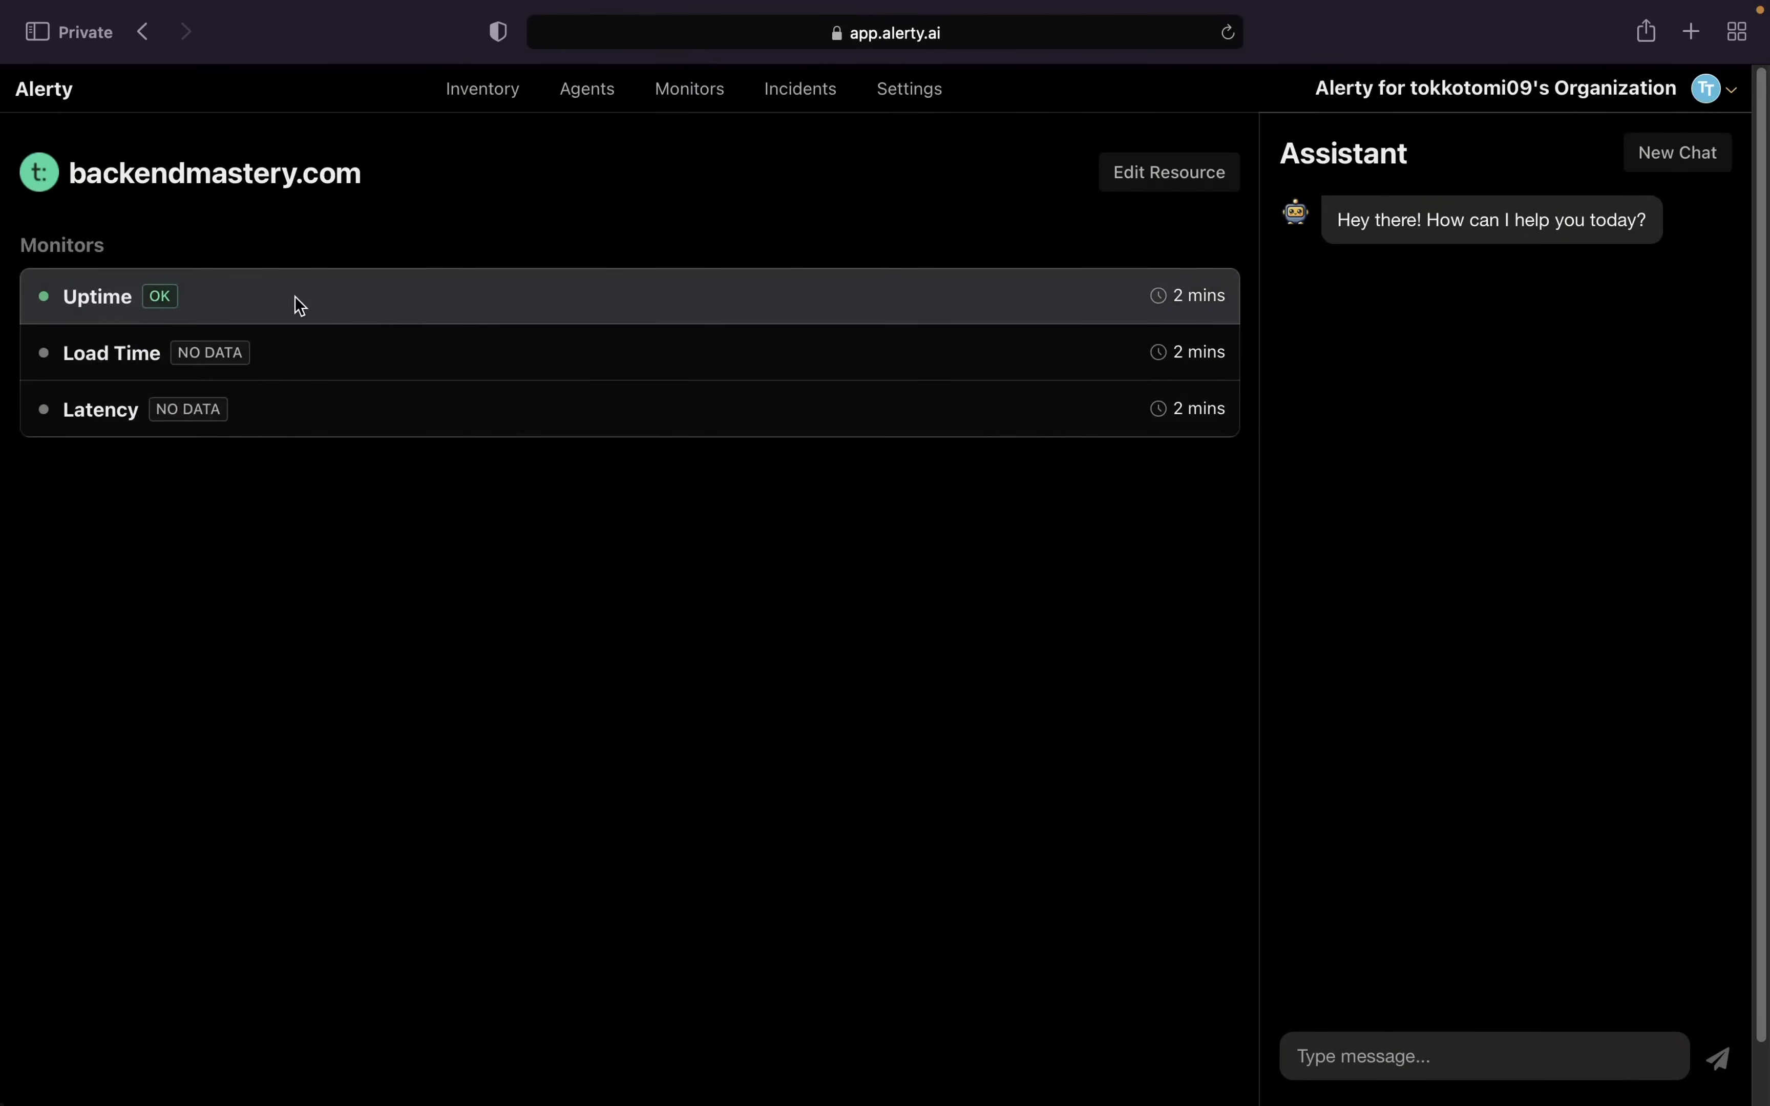
- Open the Uptime monitor of backendmastery.com and examine its check interval and incident list
{"action": "left_click", "coordinate": [250, 309]}
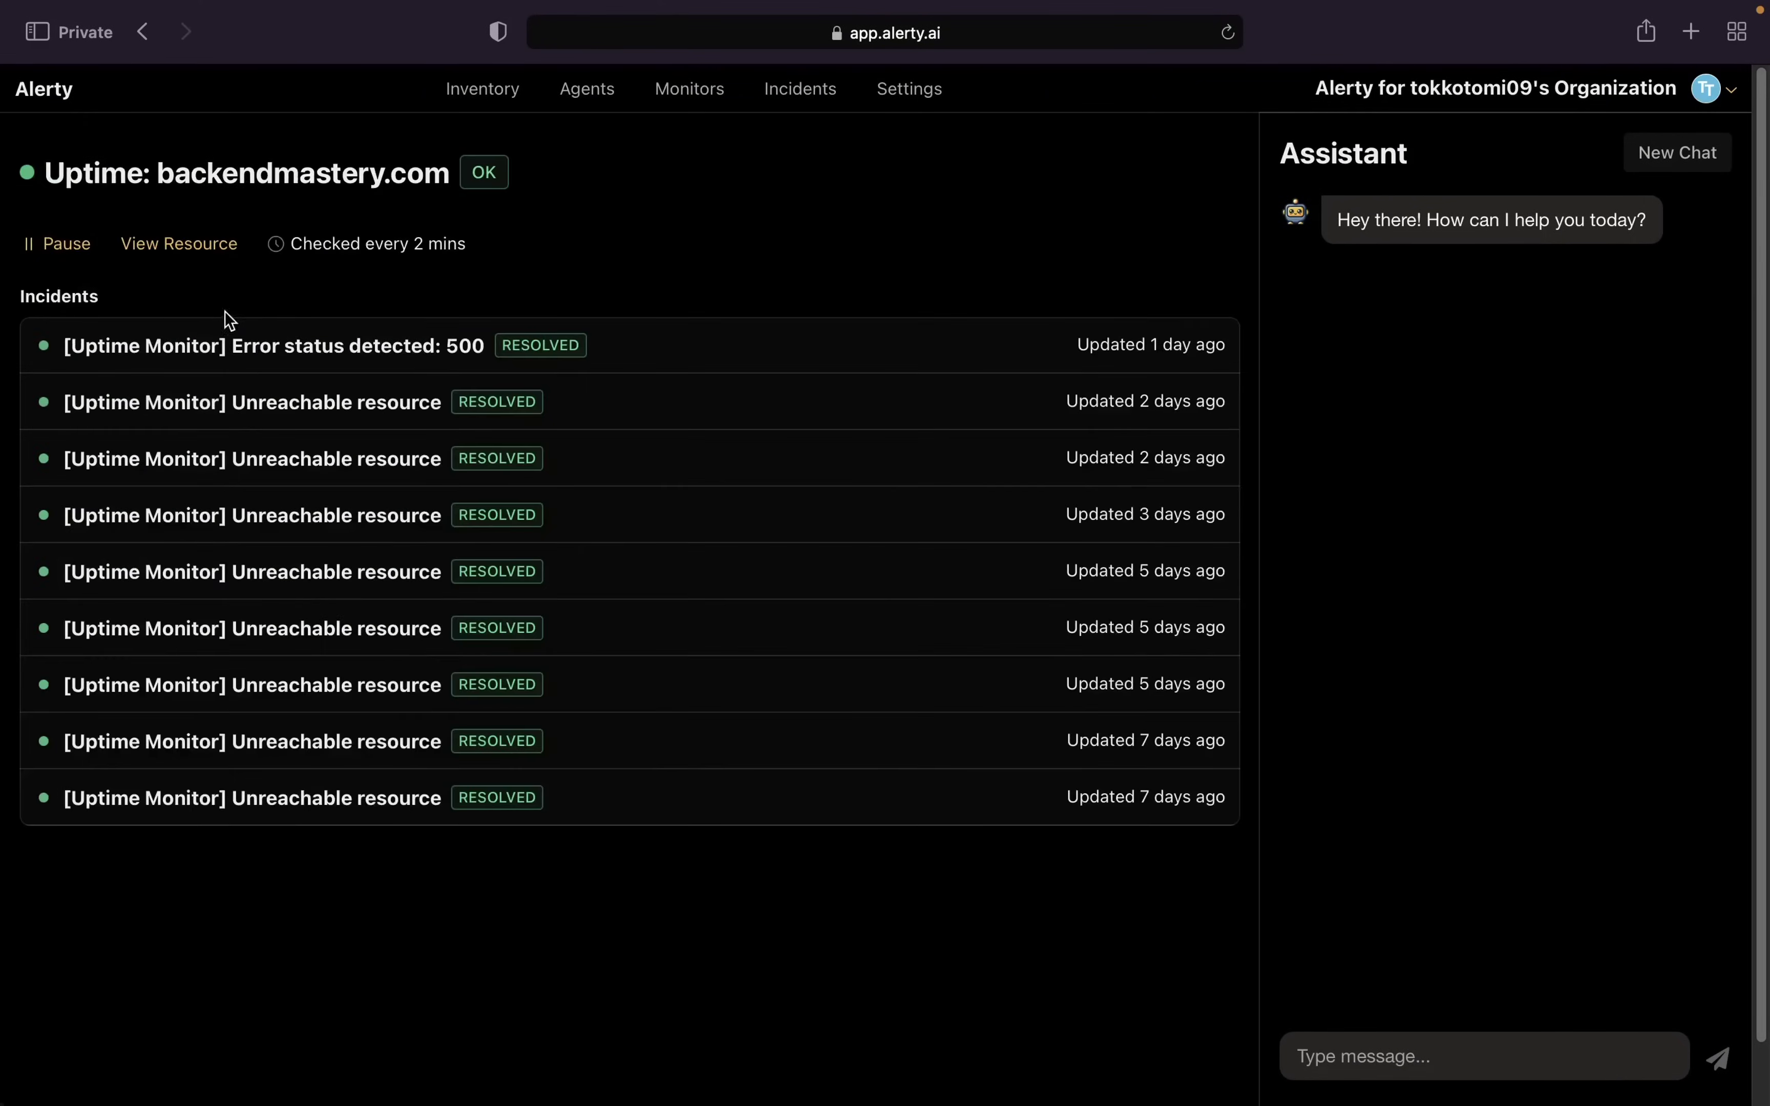
{"action": "left_click_drag", "start_coordinate": [25, 295], "coordinate": [102, 295]}
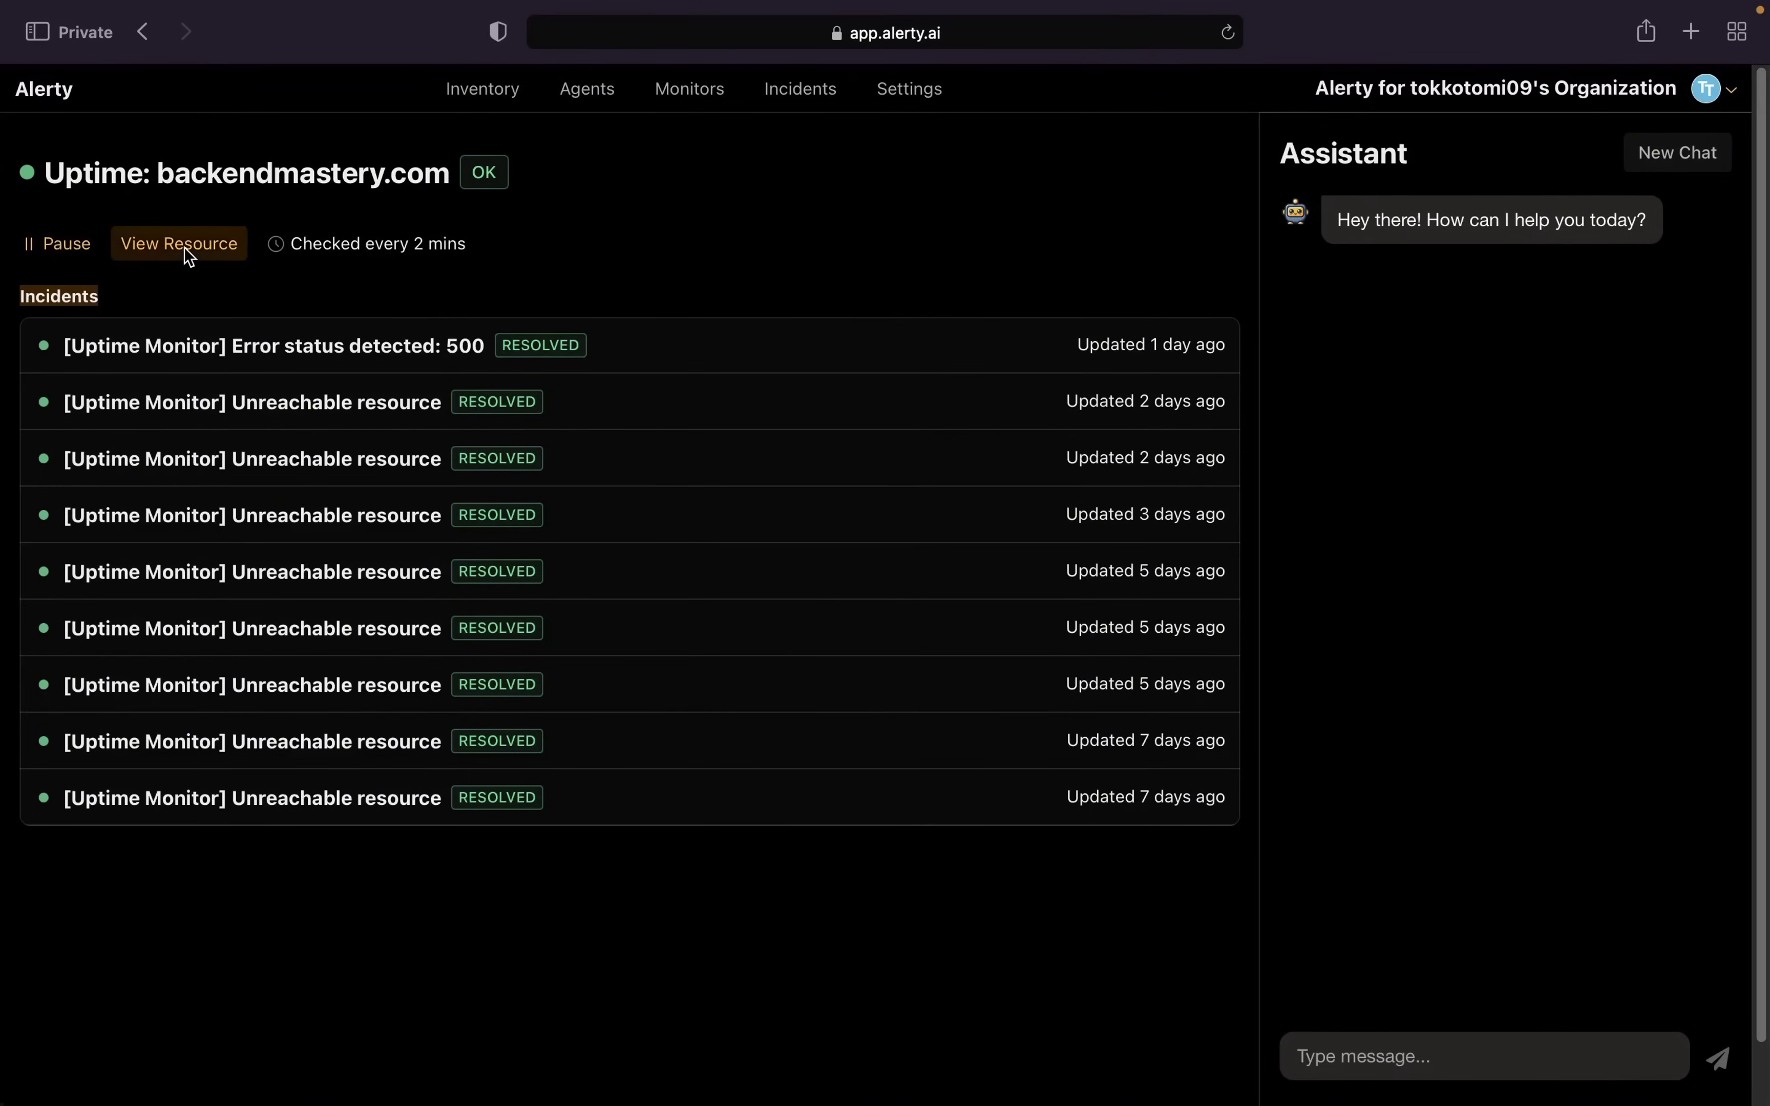
{"action": "left_click", "coordinate": [218, 248]}
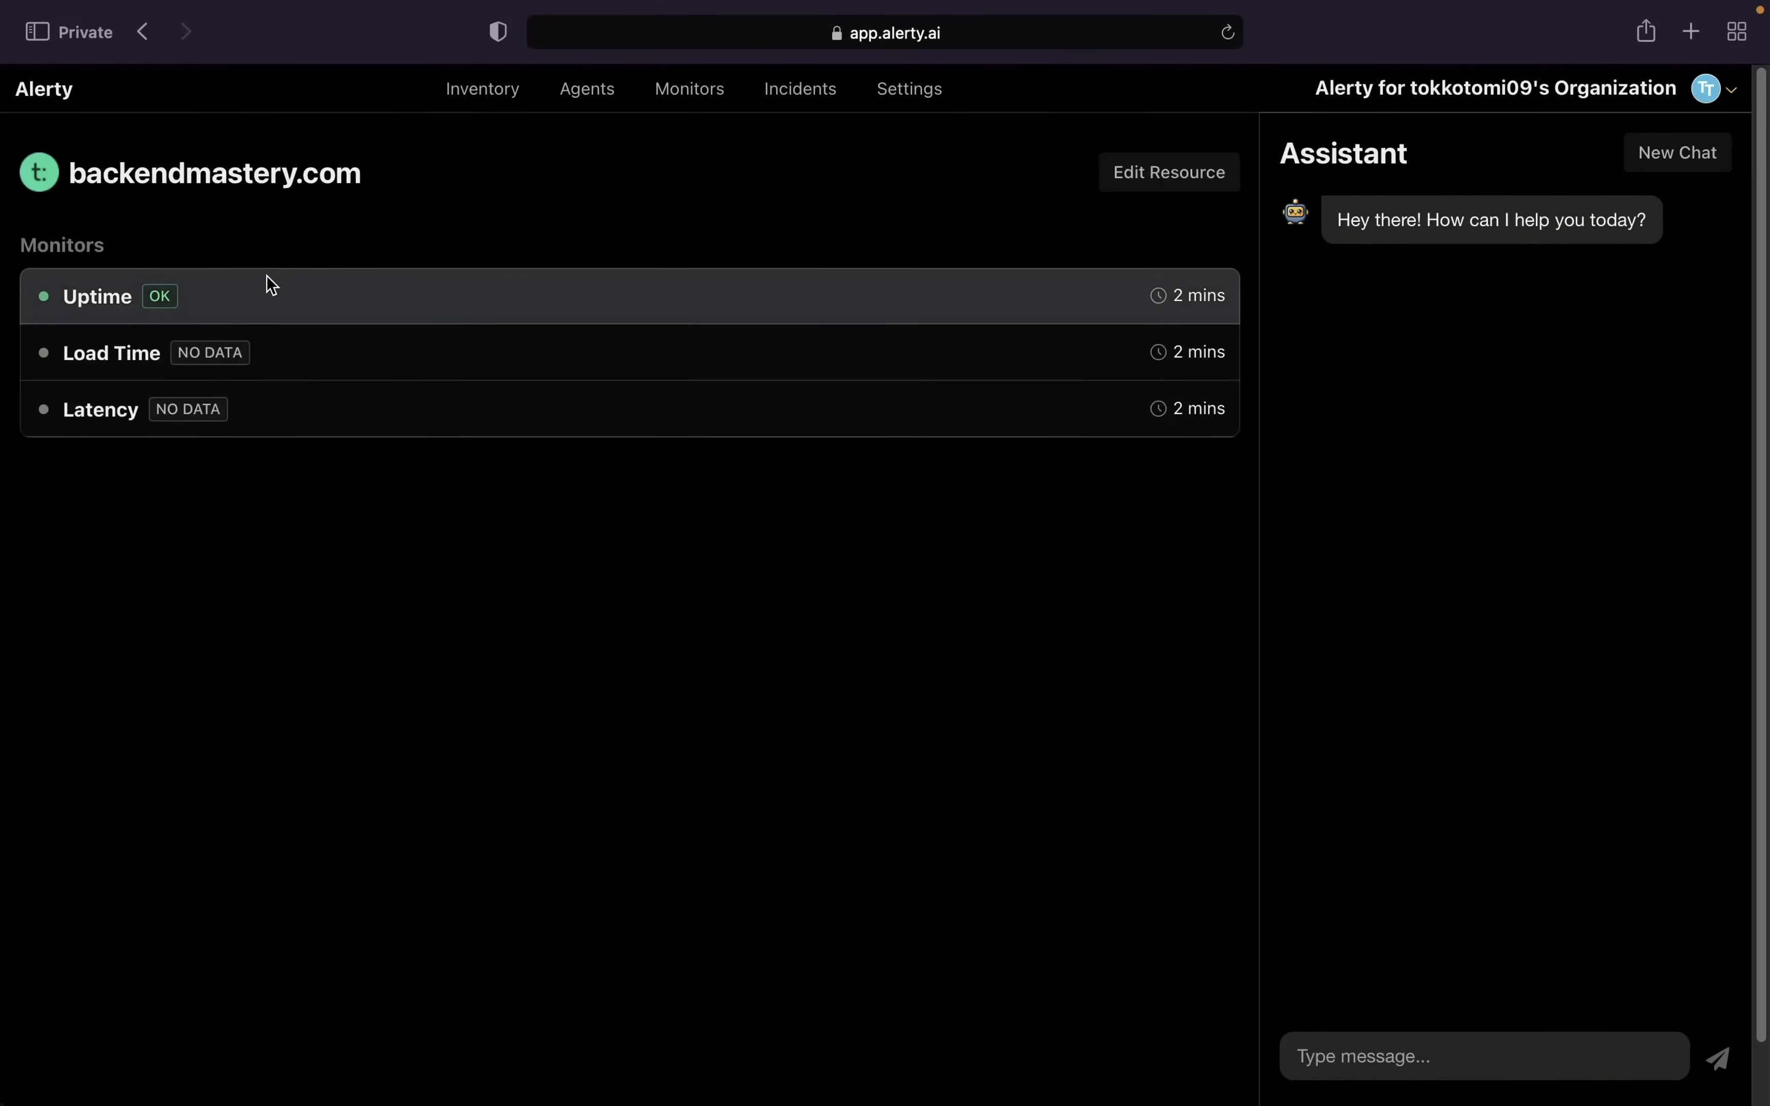
{"action": "left_click", "coordinate": [231, 300]}
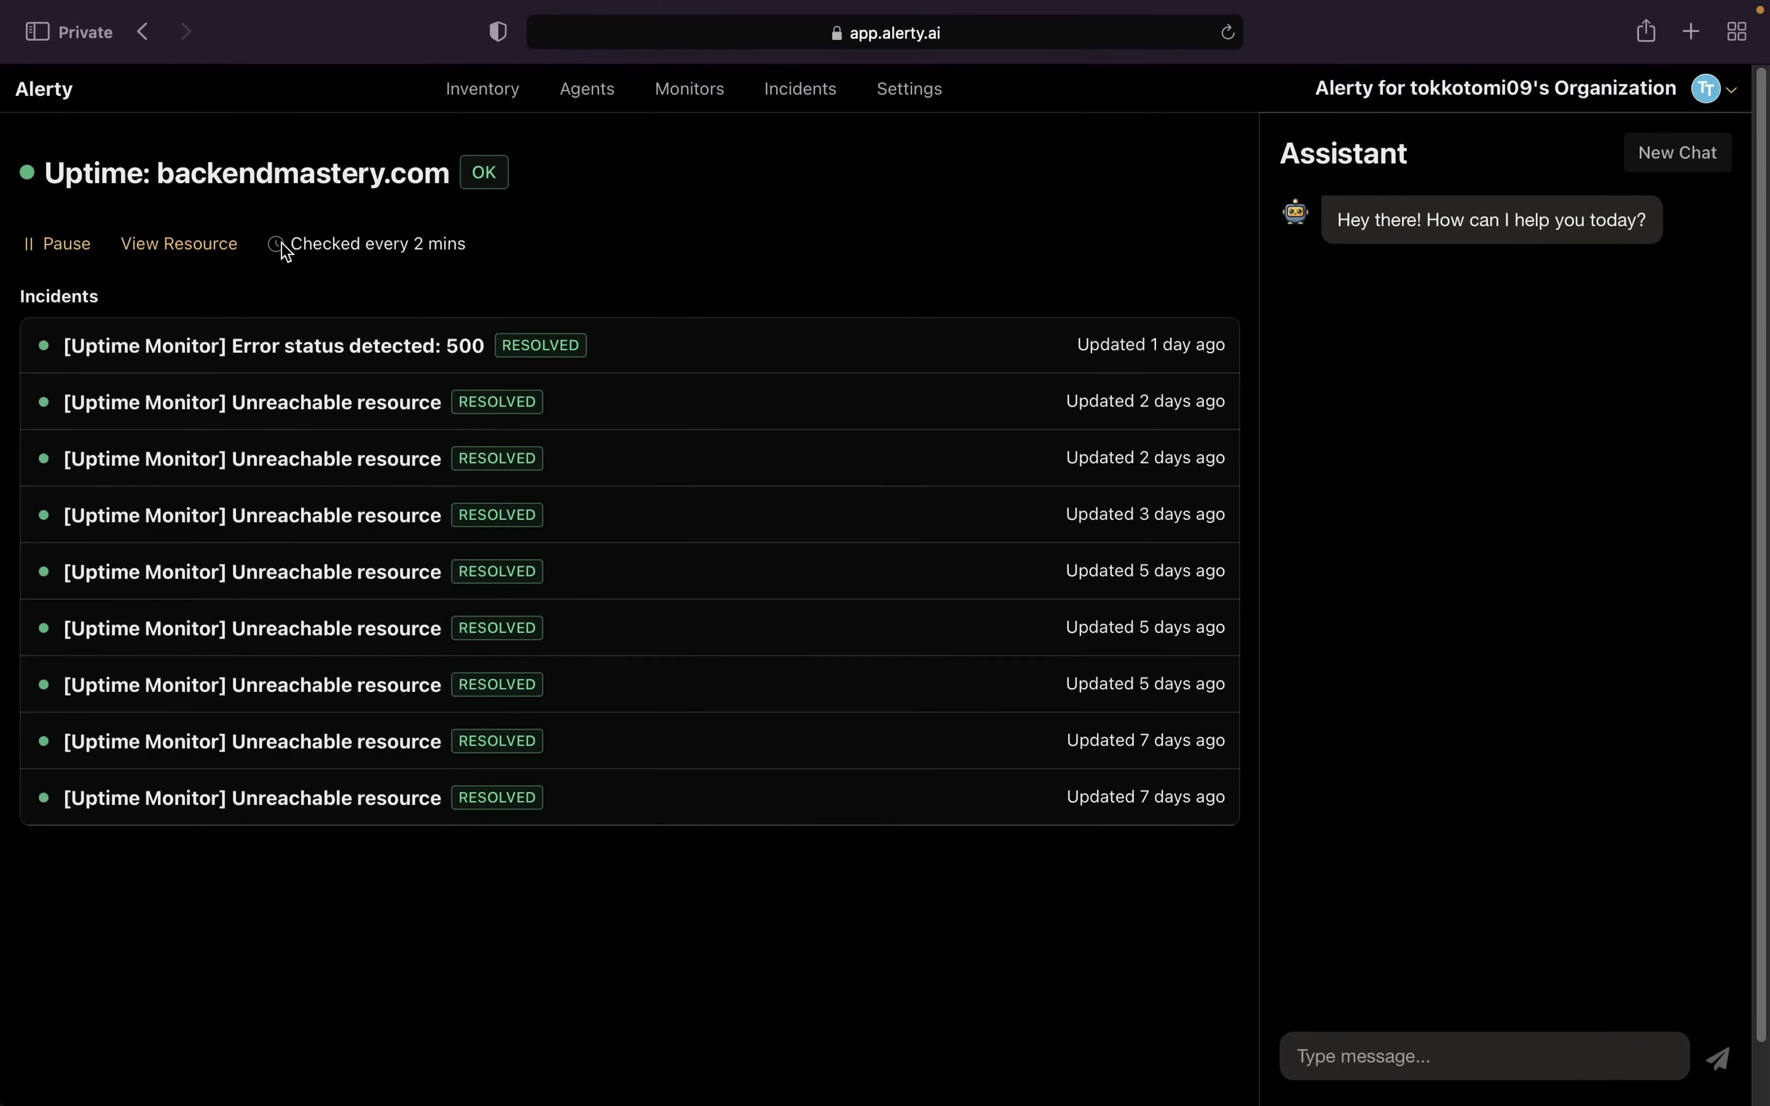
{"action": "left_click_drag", "start_coordinate": [289, 244], "coordinate": [523, 251]}
{"action": "left_click", "coordinate": [523, 251]}
{"action": "left_click_drag", "start_coordinate": [24, 297], "coordinate": [107, 300]}
{"action": "left_click", "coordinate": [168, 299]}
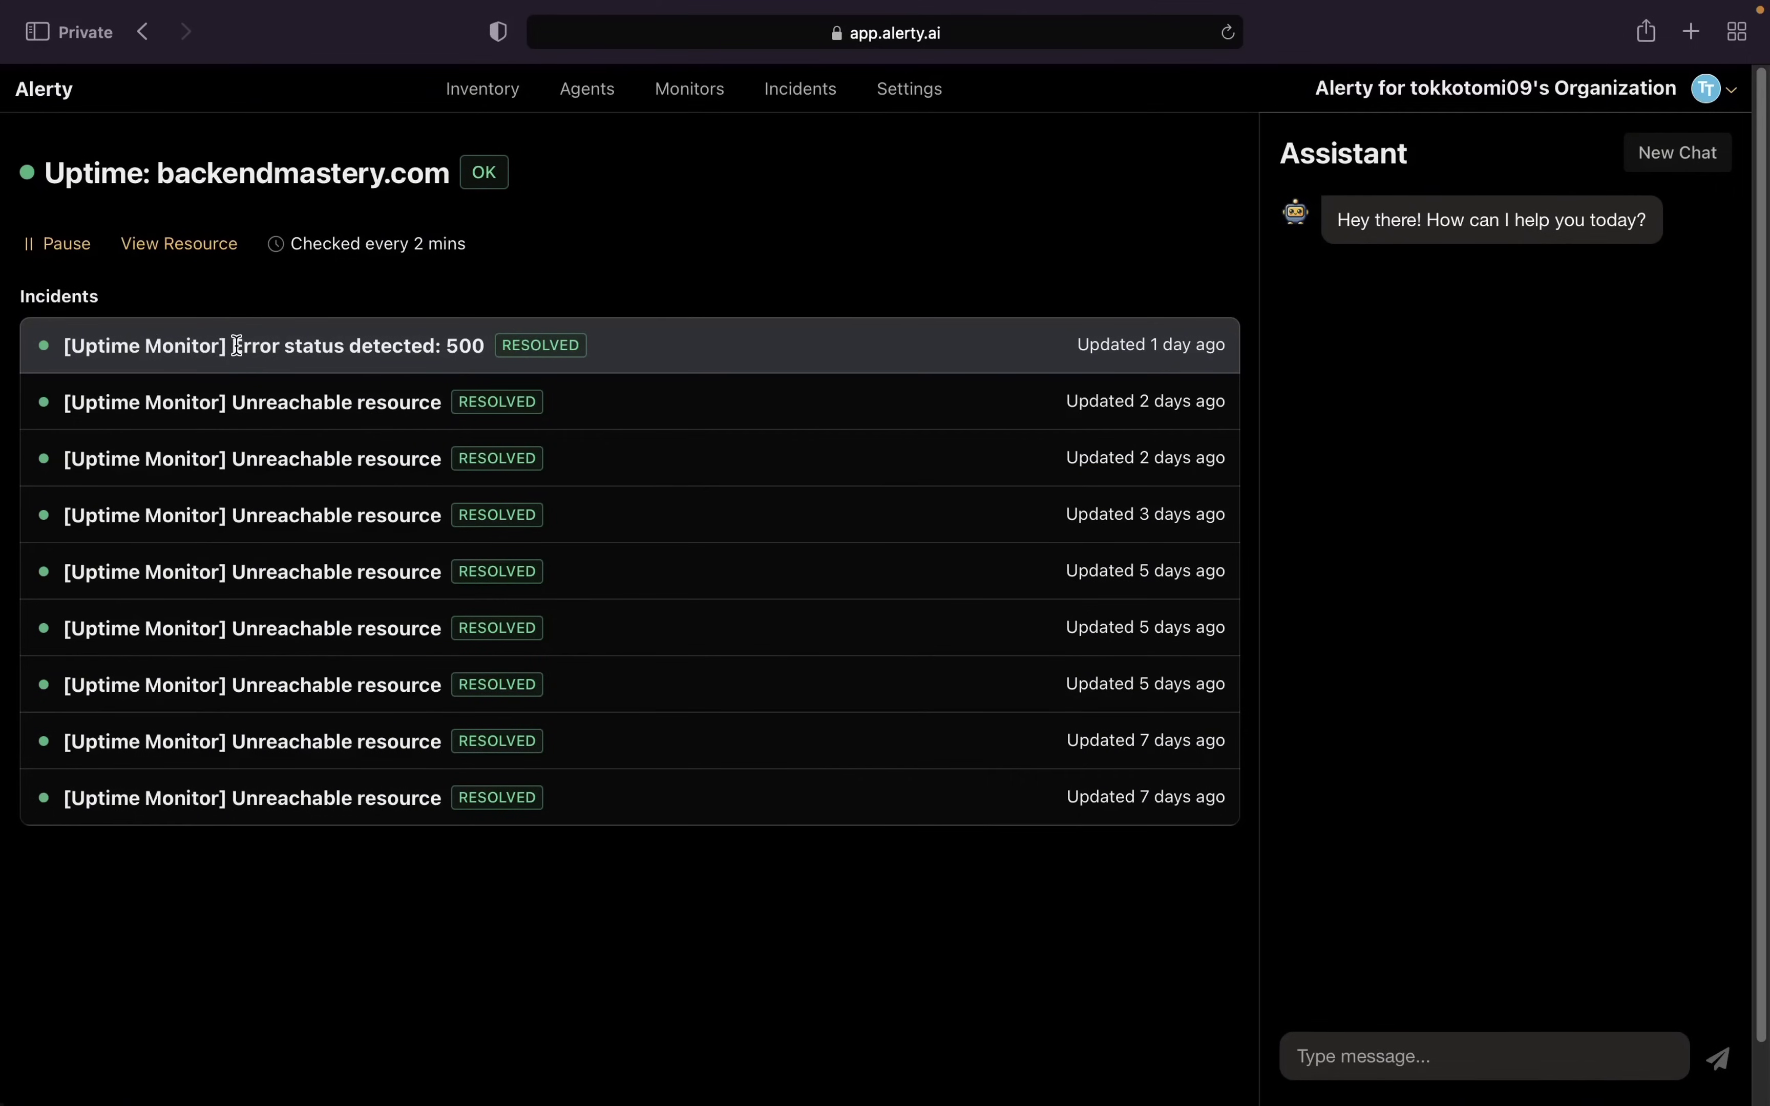
- Open the "Error status detected: 500" incident and compare the detected and expected status codes in its summary
{"action": "left_click_drag", "start_coordinate": [233, 345], "coordinate": [435, 345]}
{"action": "left_click", "coordinate": [132, 345]}
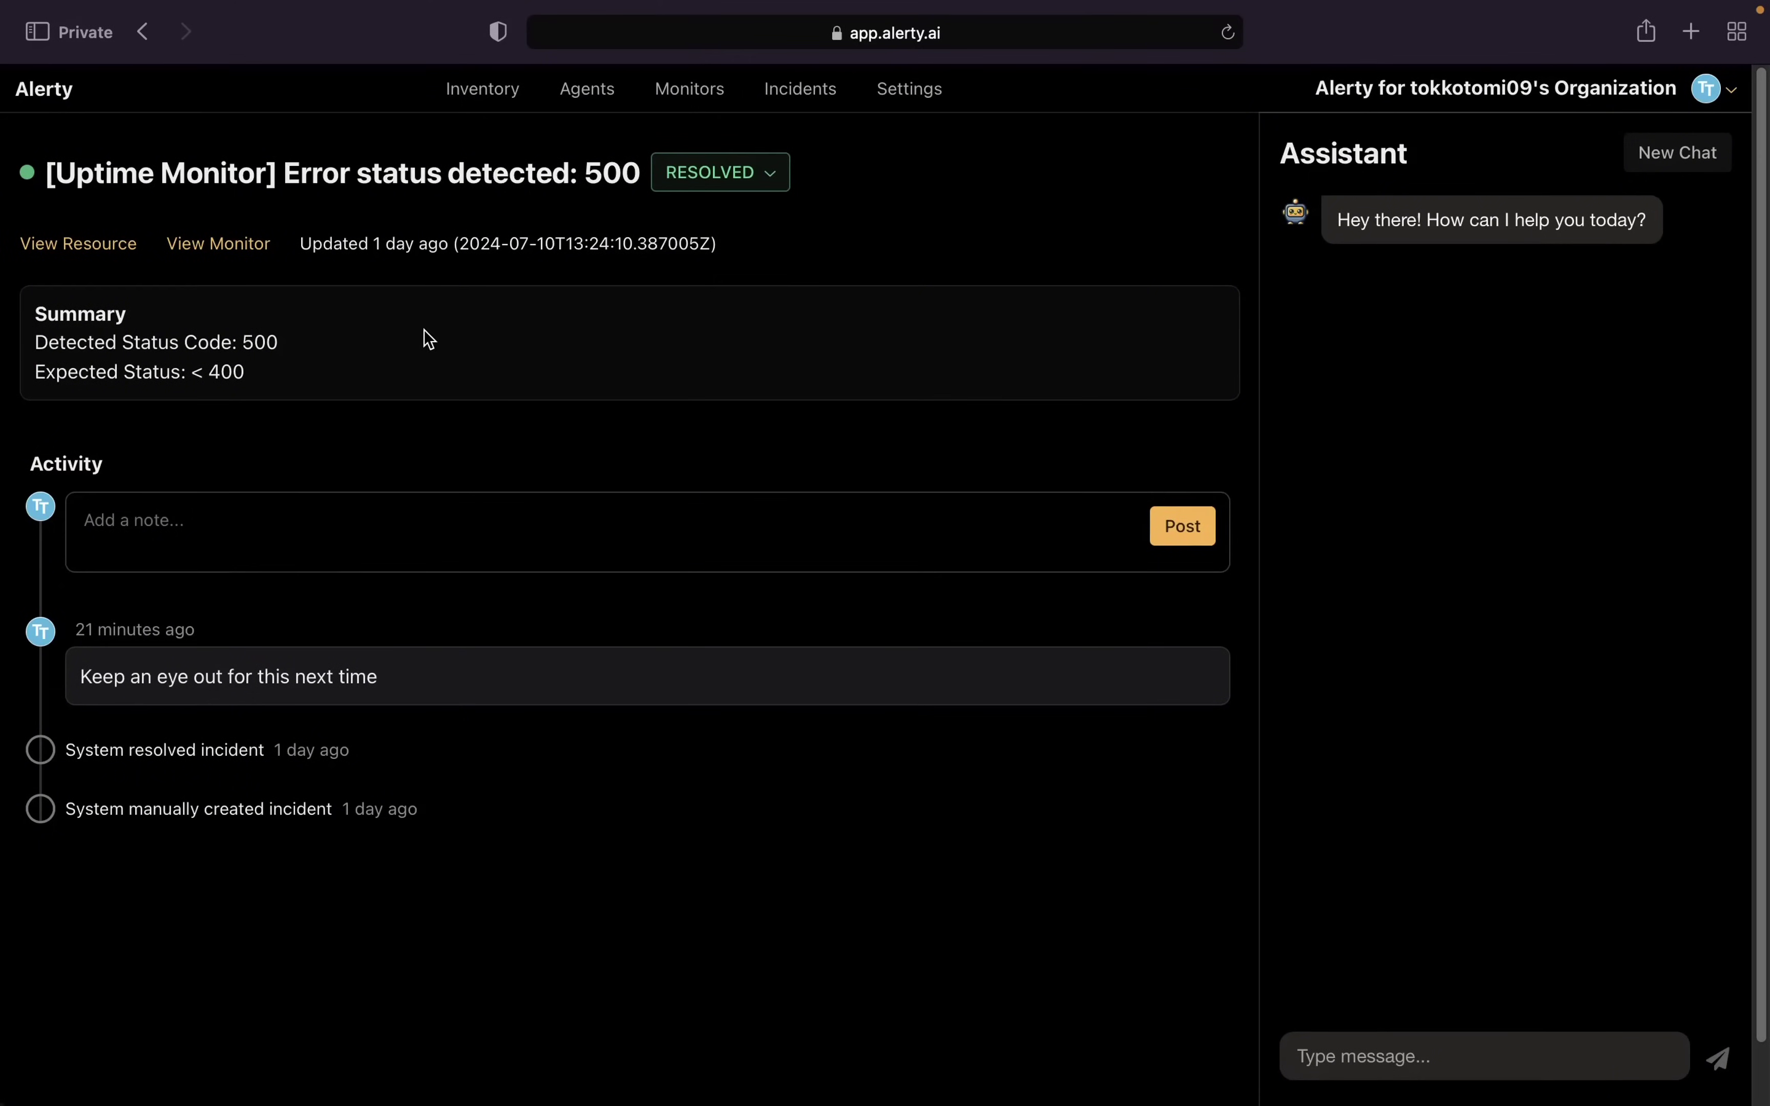
{"action": "left_click_drag", "start_coordinate": [275, 378], "coordinate": [27, 339]}
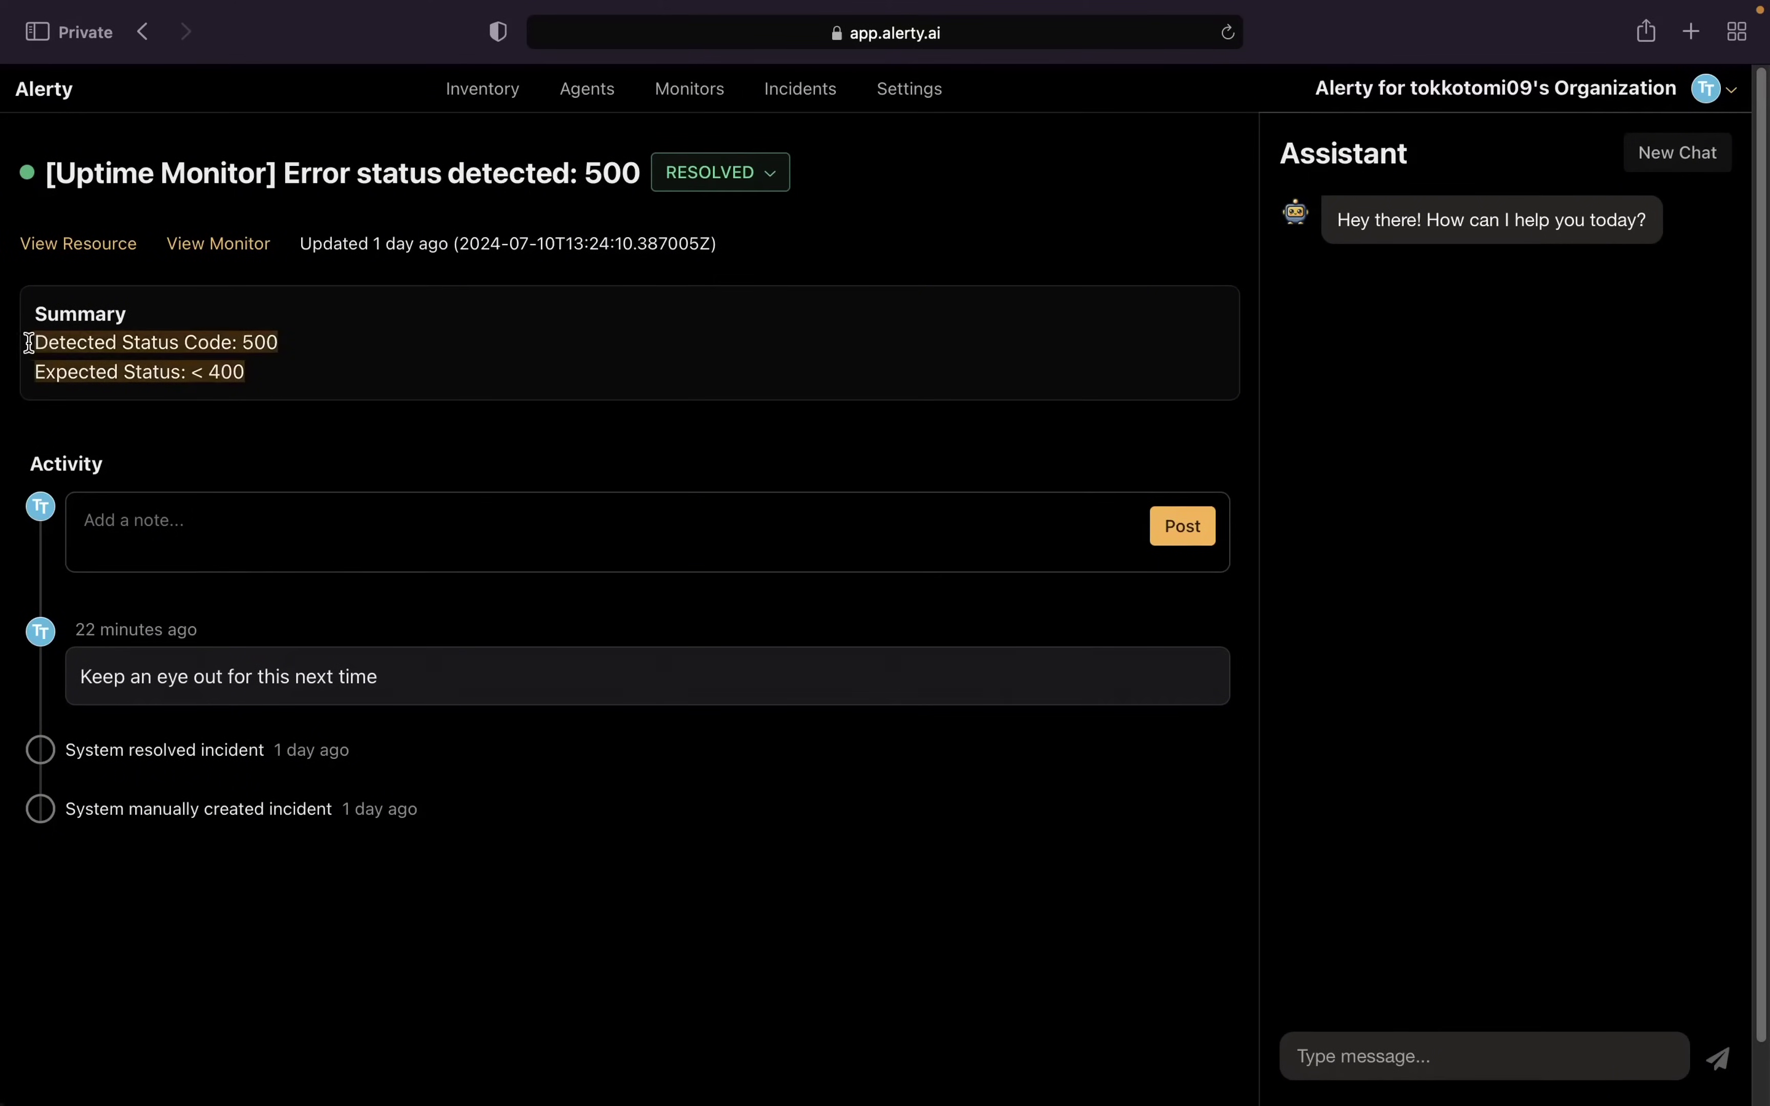
{"action": "left_click", "coordinate": [504, 359]}
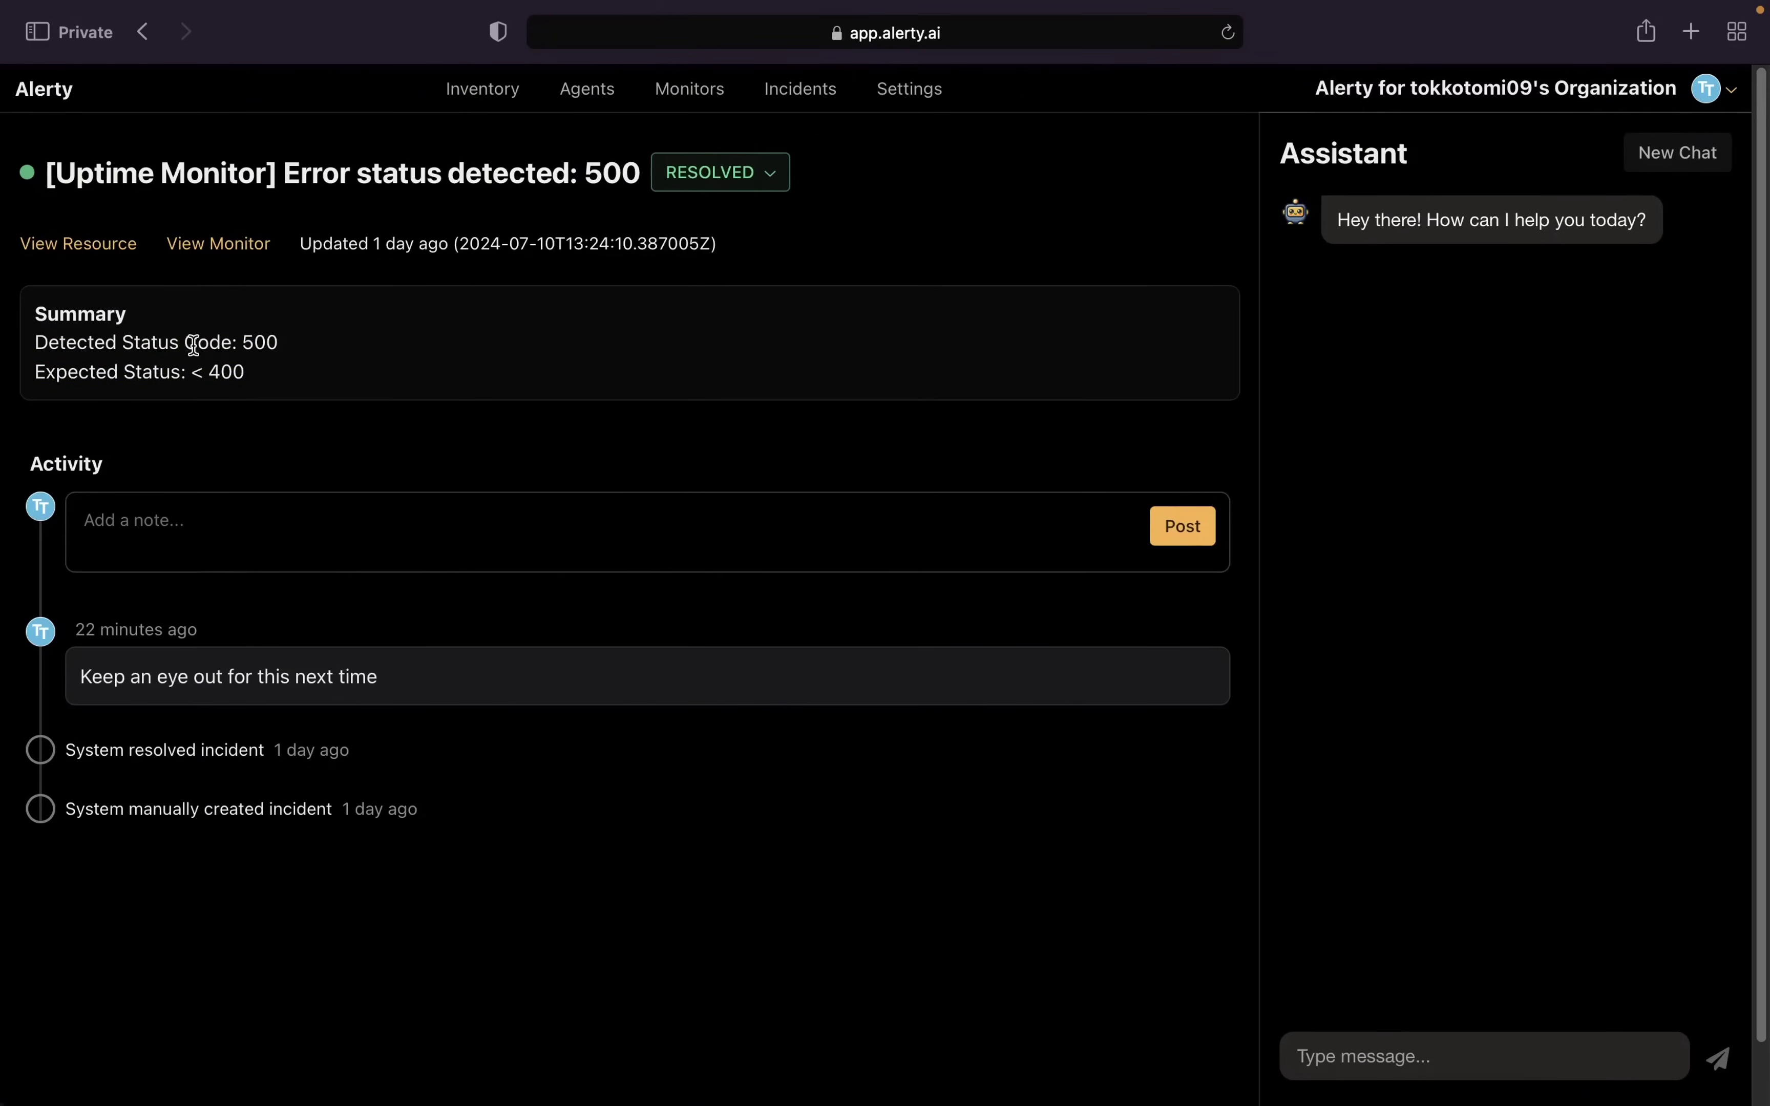
{"action": "double_click", "coordinate": [263, 343]}
{"action": "double_click", "coordinate": [132, 373]}
{"action": "double_click", "coordinate": [233, 374]}
{"action": "left_click", "coordinate": [292, 387]}
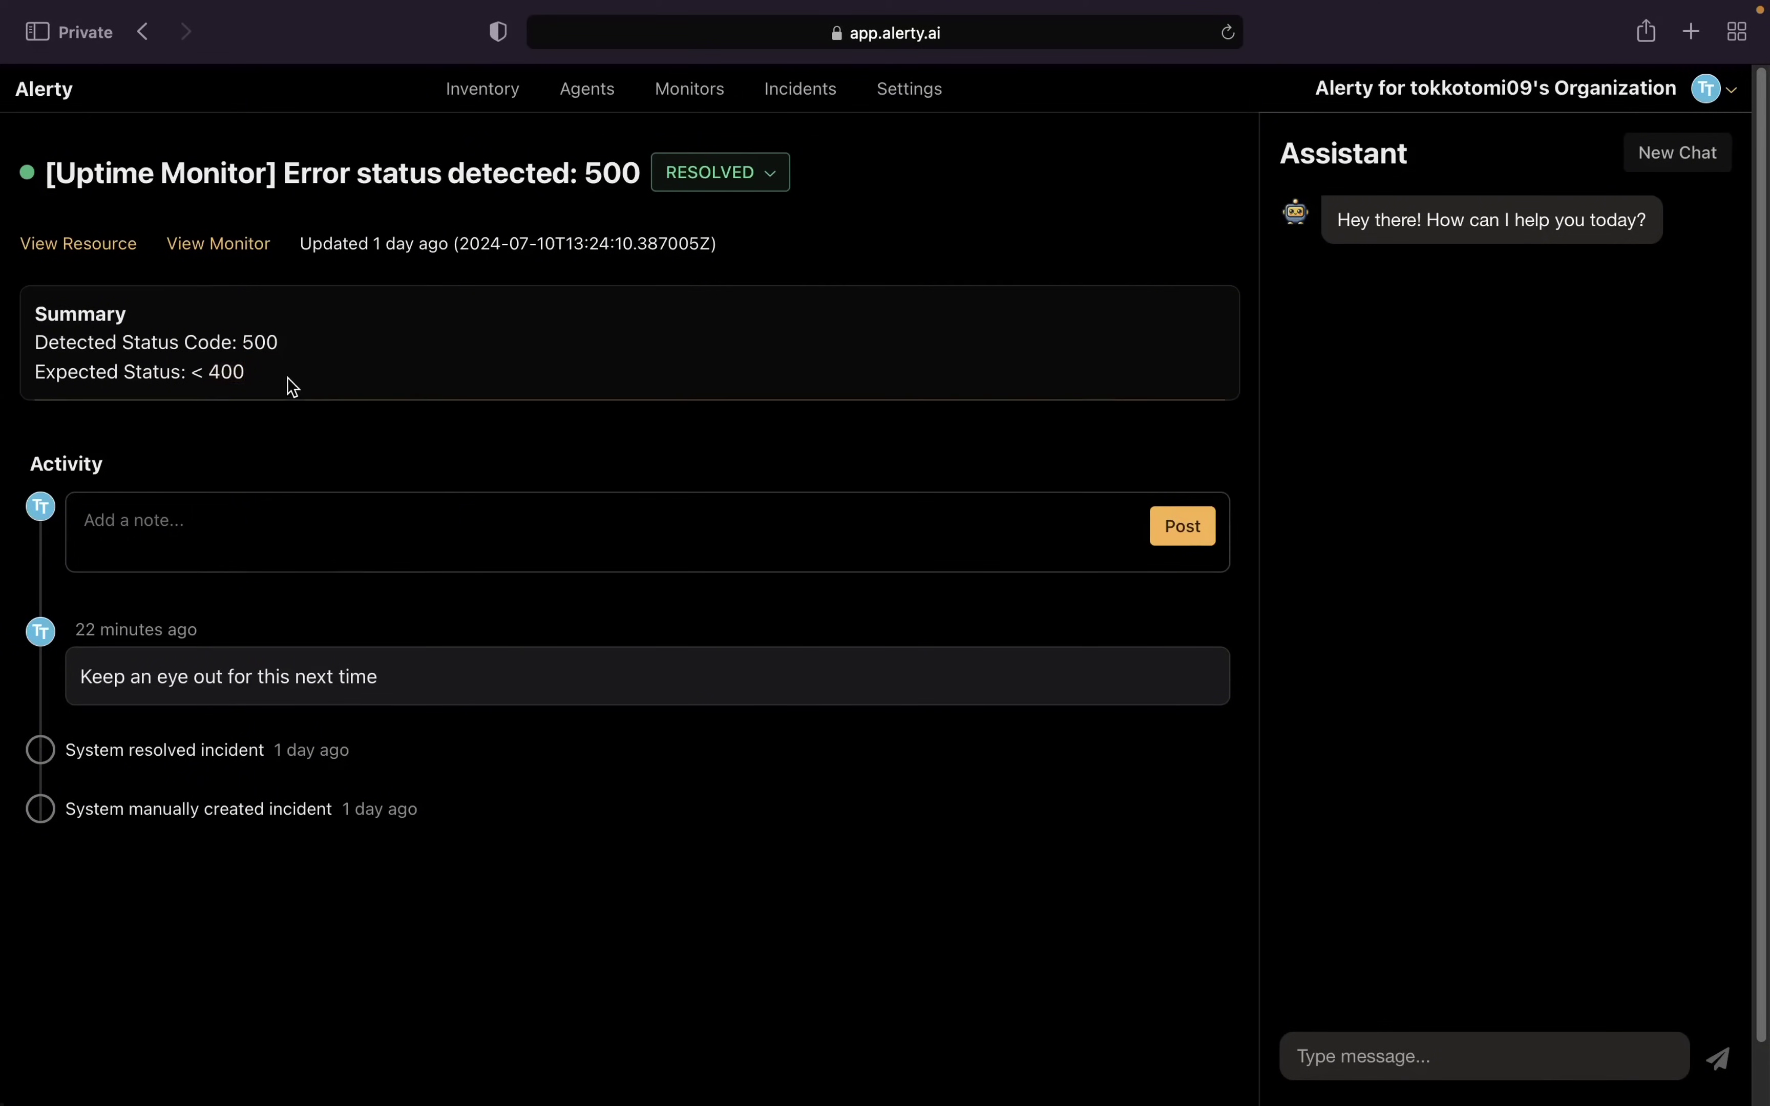
{"action": "double_click", "coordinate": [232, 374]}
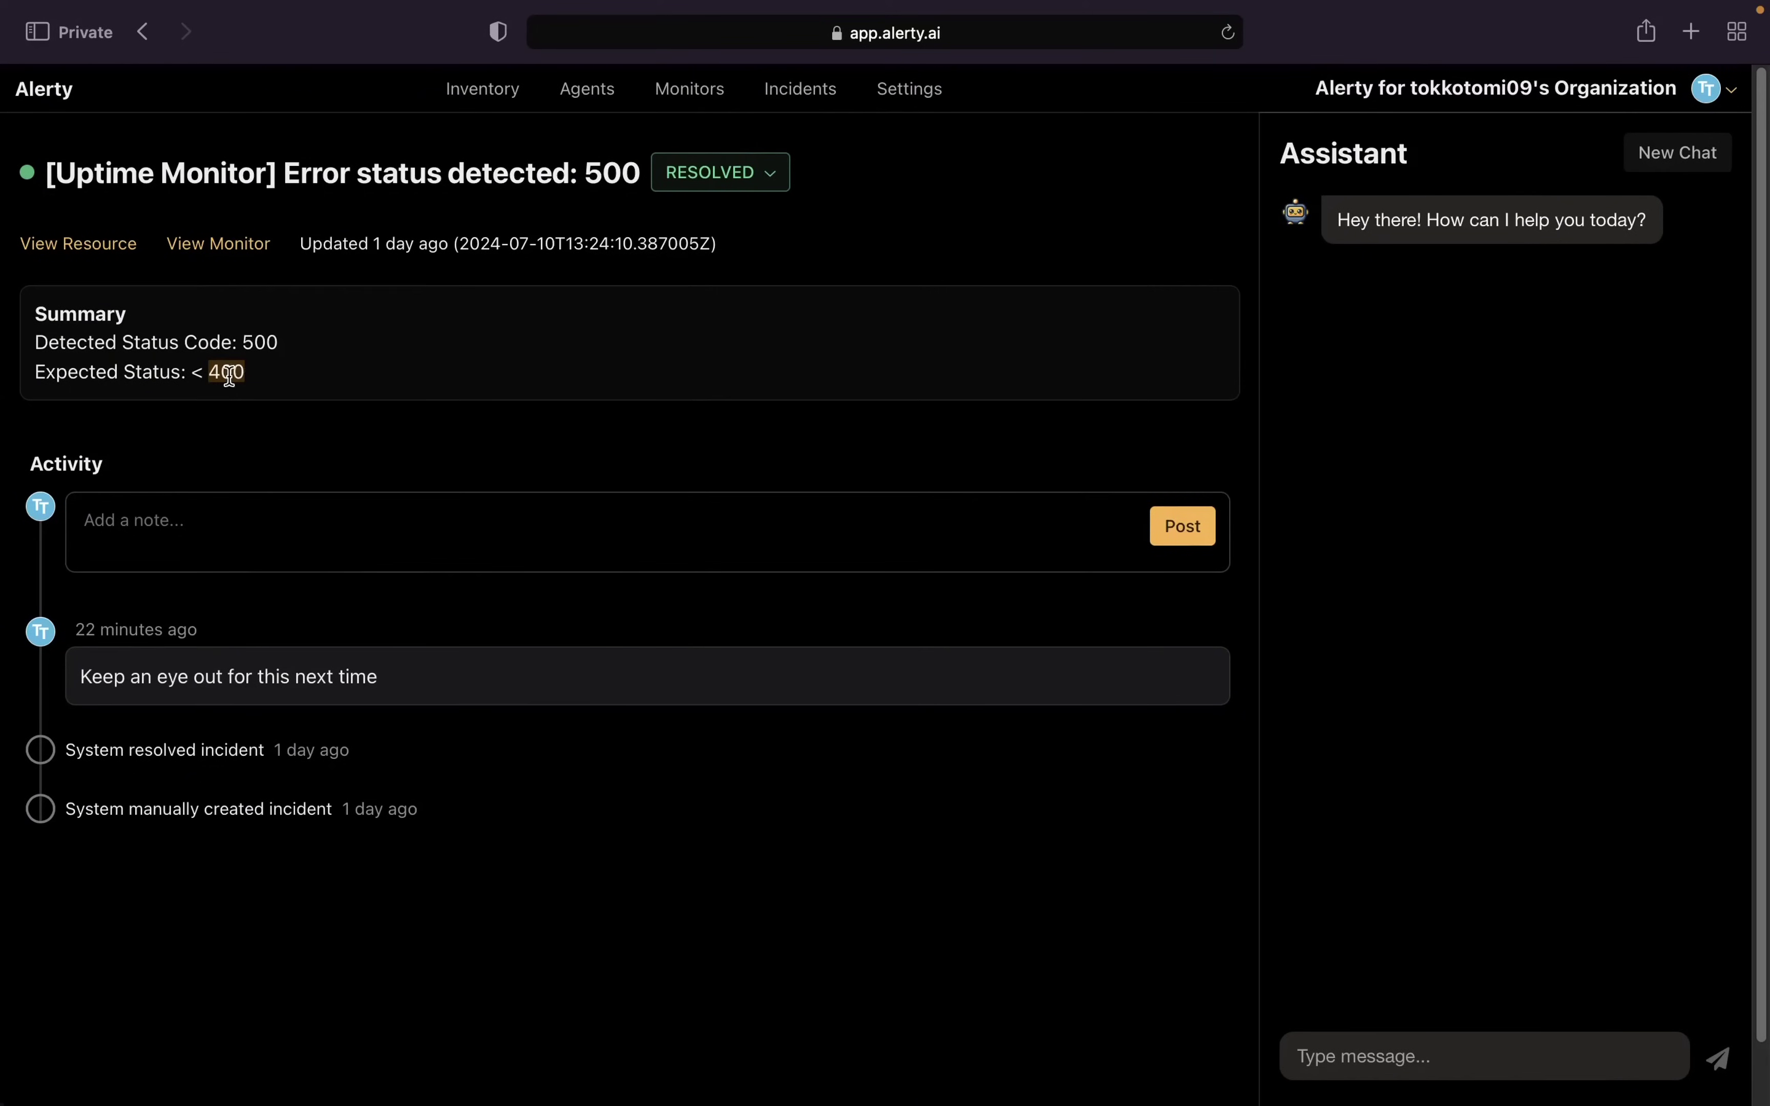
{"action": "double_click", "coordinate": [262, 342]}
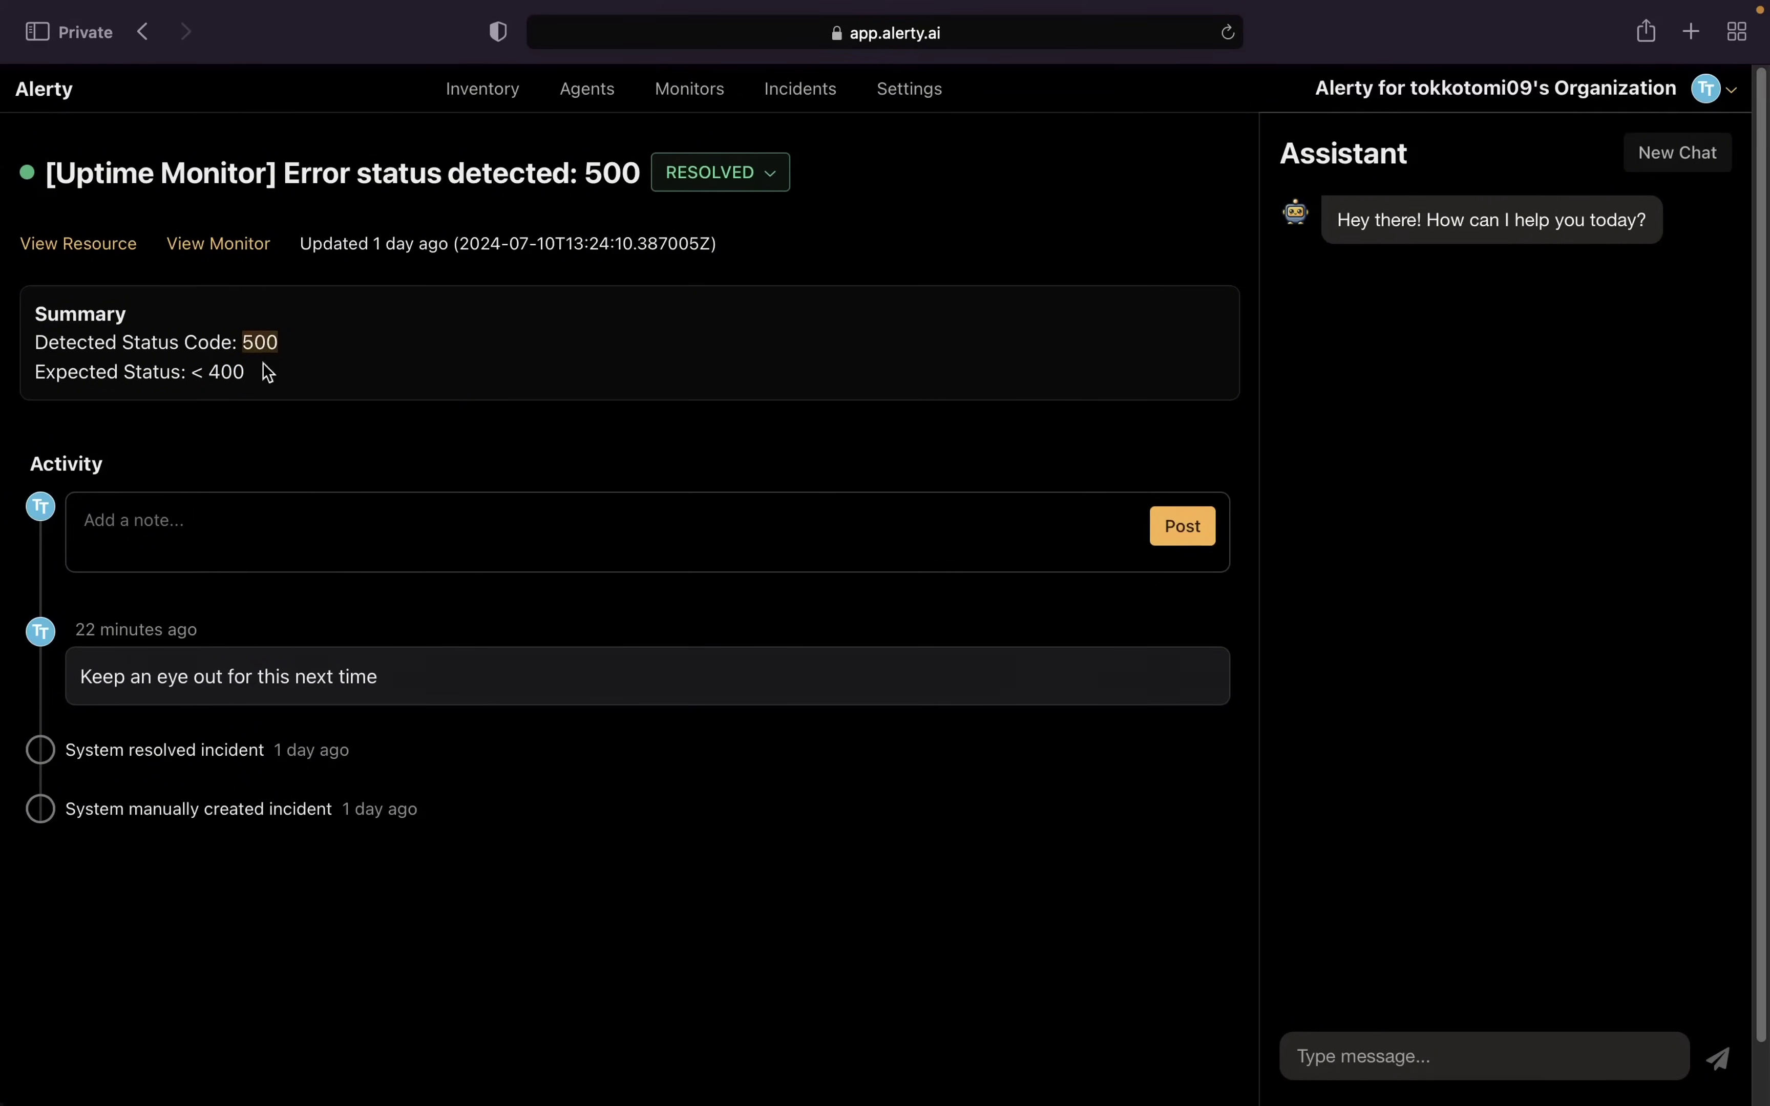
{"action": "scroll", "coordinate": [403, 436], "scroll_direction": "up", "scroll_amount": 1}
{"action": "left_click_drag", "start_coordinate": [169, 343], "coordinate": [313, 343]}
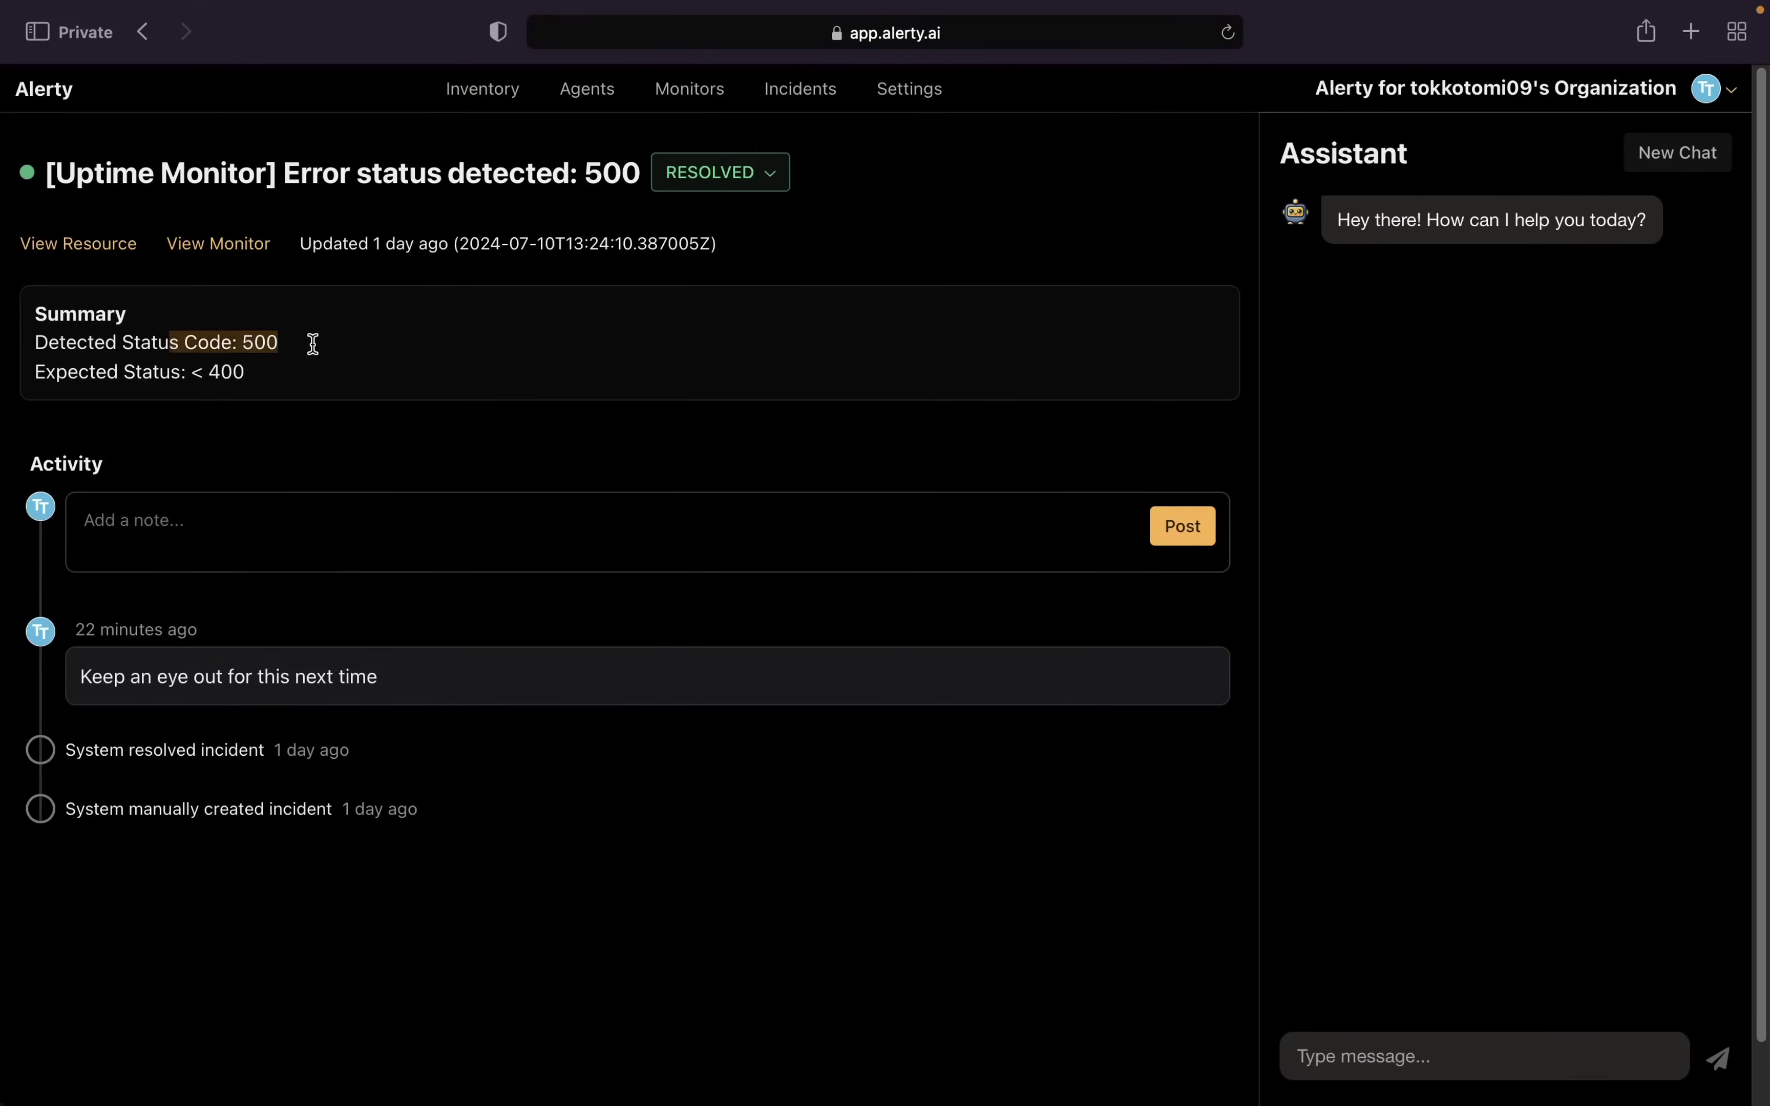
{"action": "left_click", "coordinate": [331, 418]}
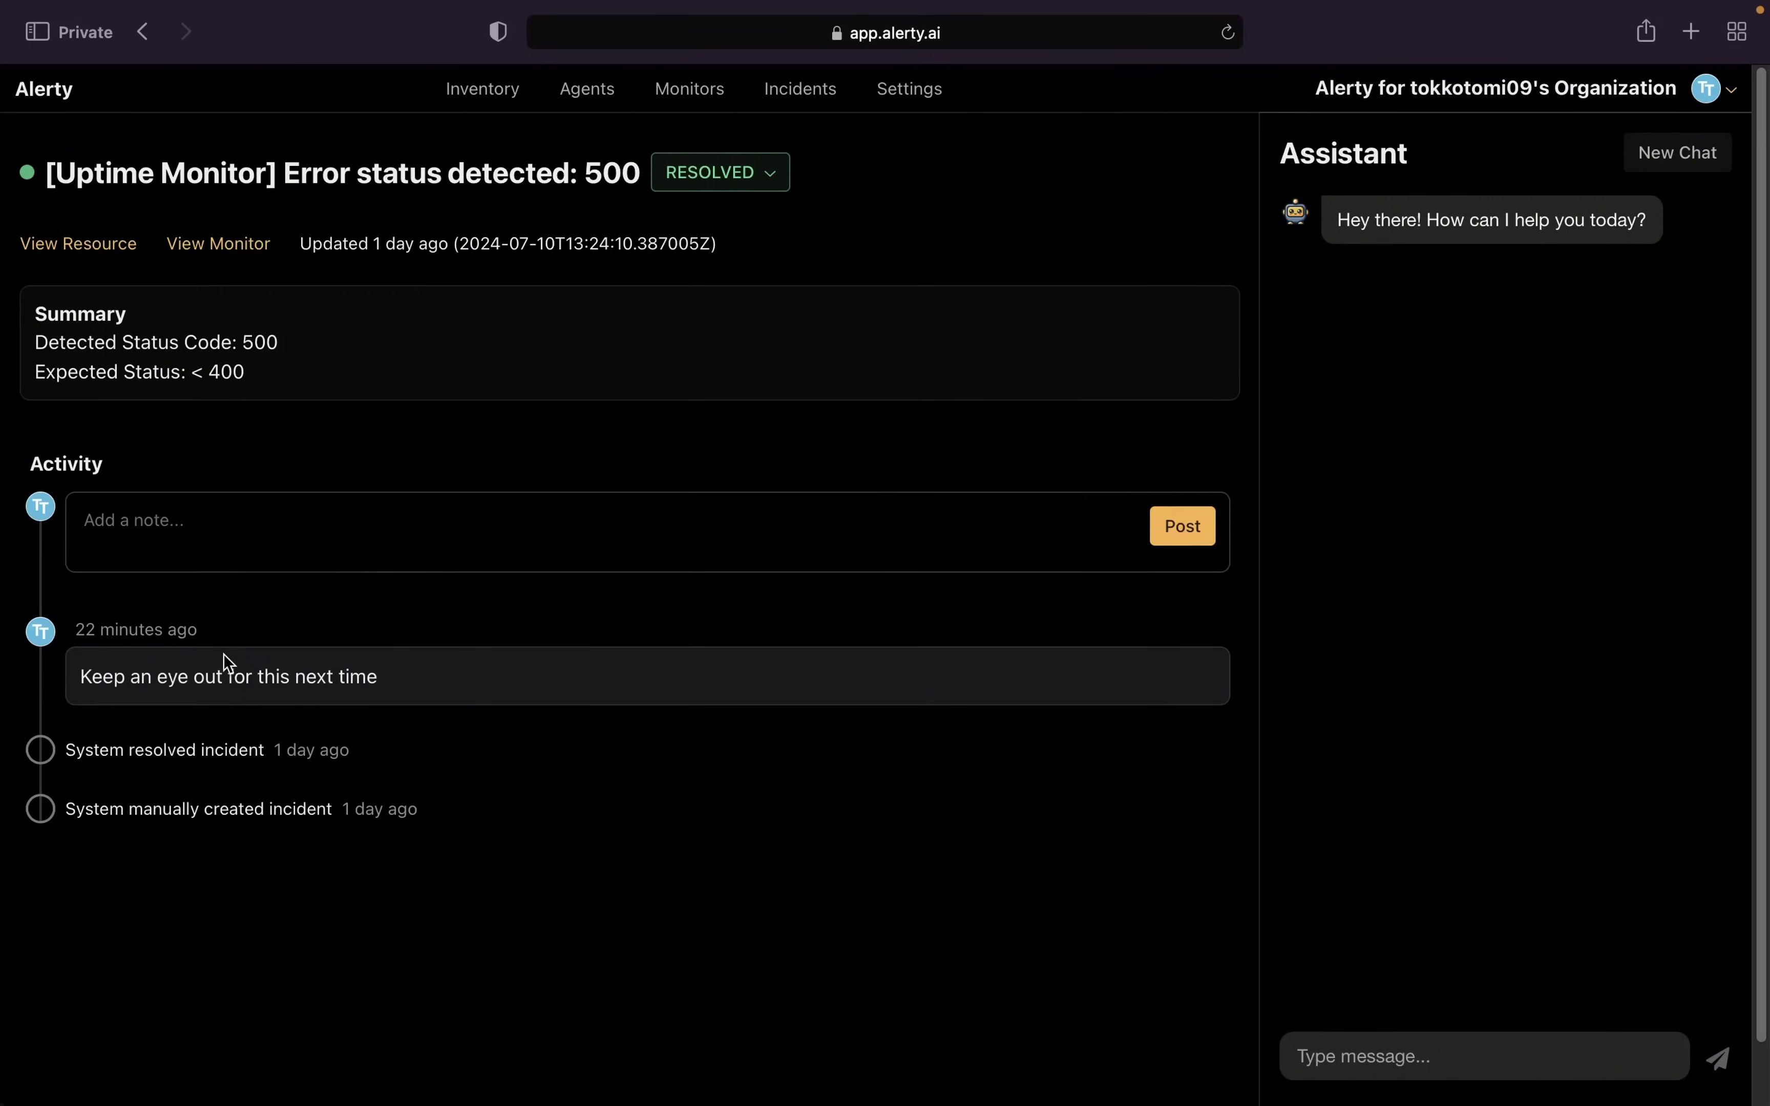
- Post the note "hey team, let's make sure this doesnt happen again" to the incident's activity
{"action": "left_click", "coordinate": [245, 516]}
{"action": "type", "text": "hey team, let's make sure t"}
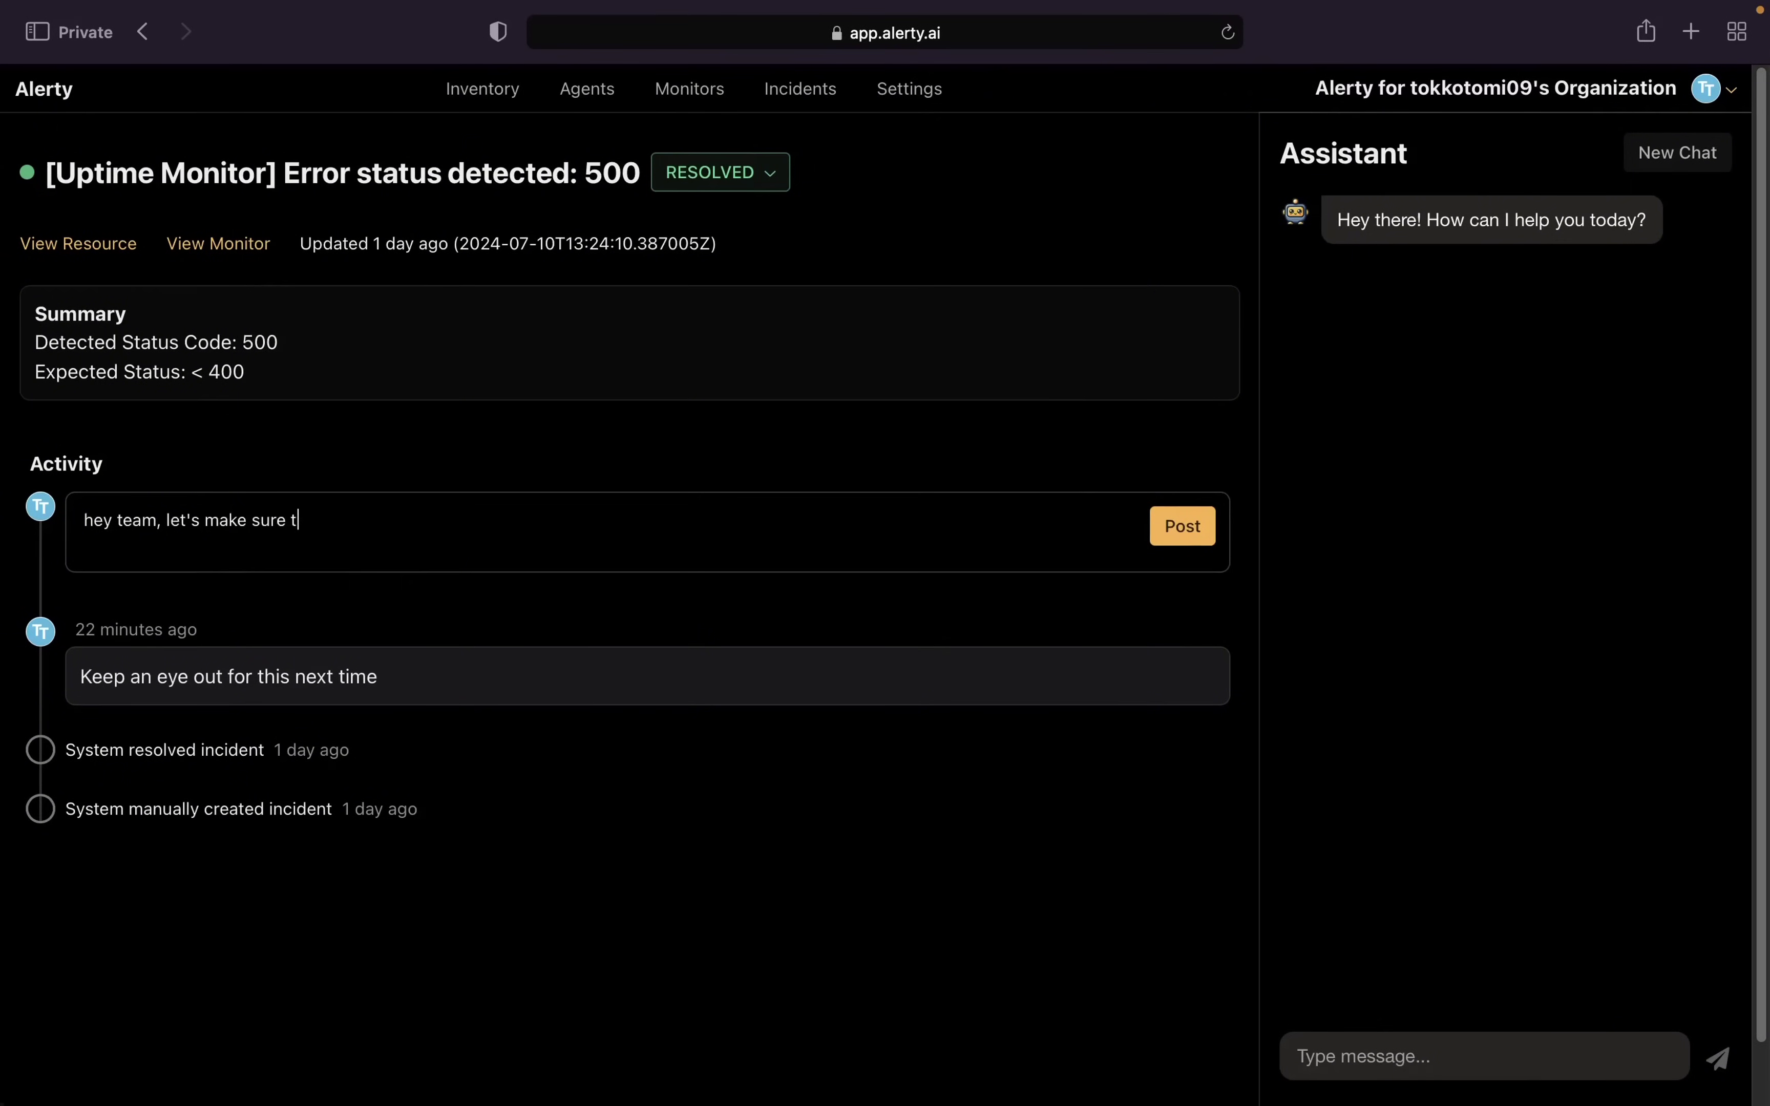
{"action": "type", "text": "his doesnt happen again"}
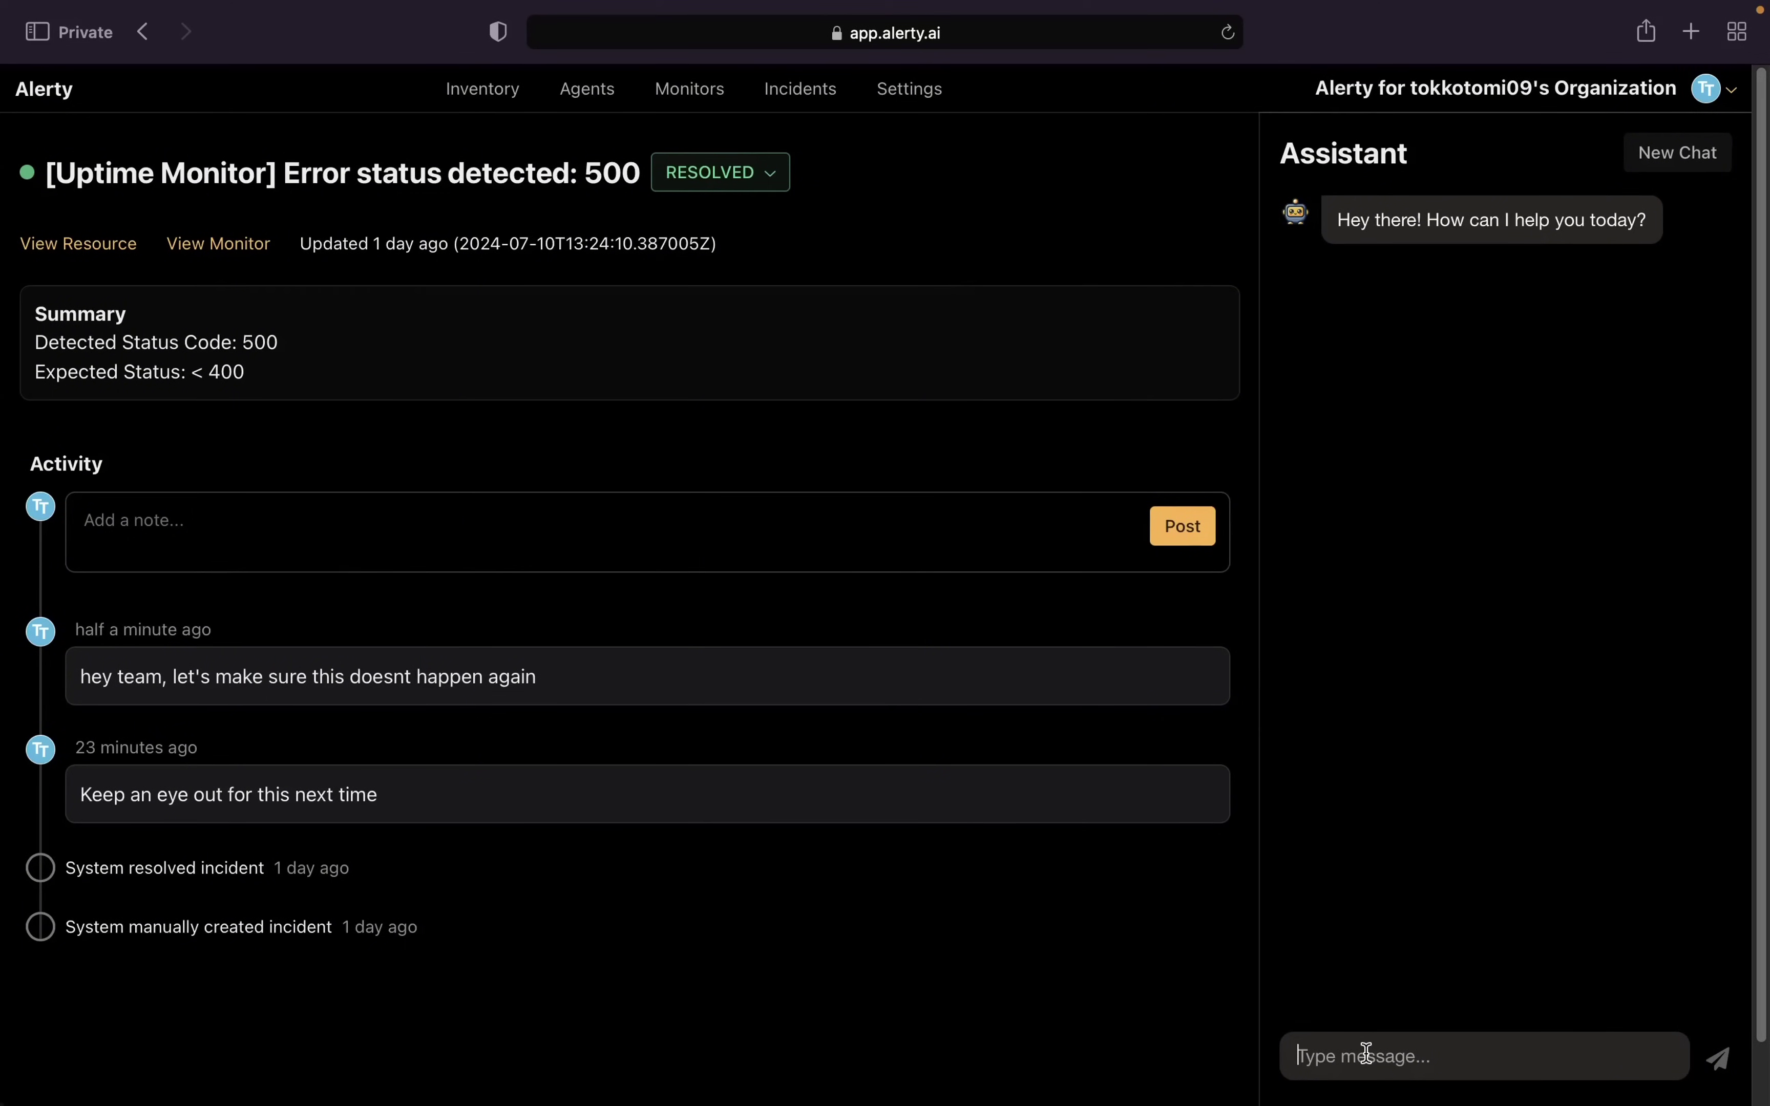
- Ask the Alerty assistant "Explain this ot me - Error status detected: 500" and read through its answer
{"action": "type", "text": "Explain this ot me"}
{"action": "type", "text": "- Error sta"}
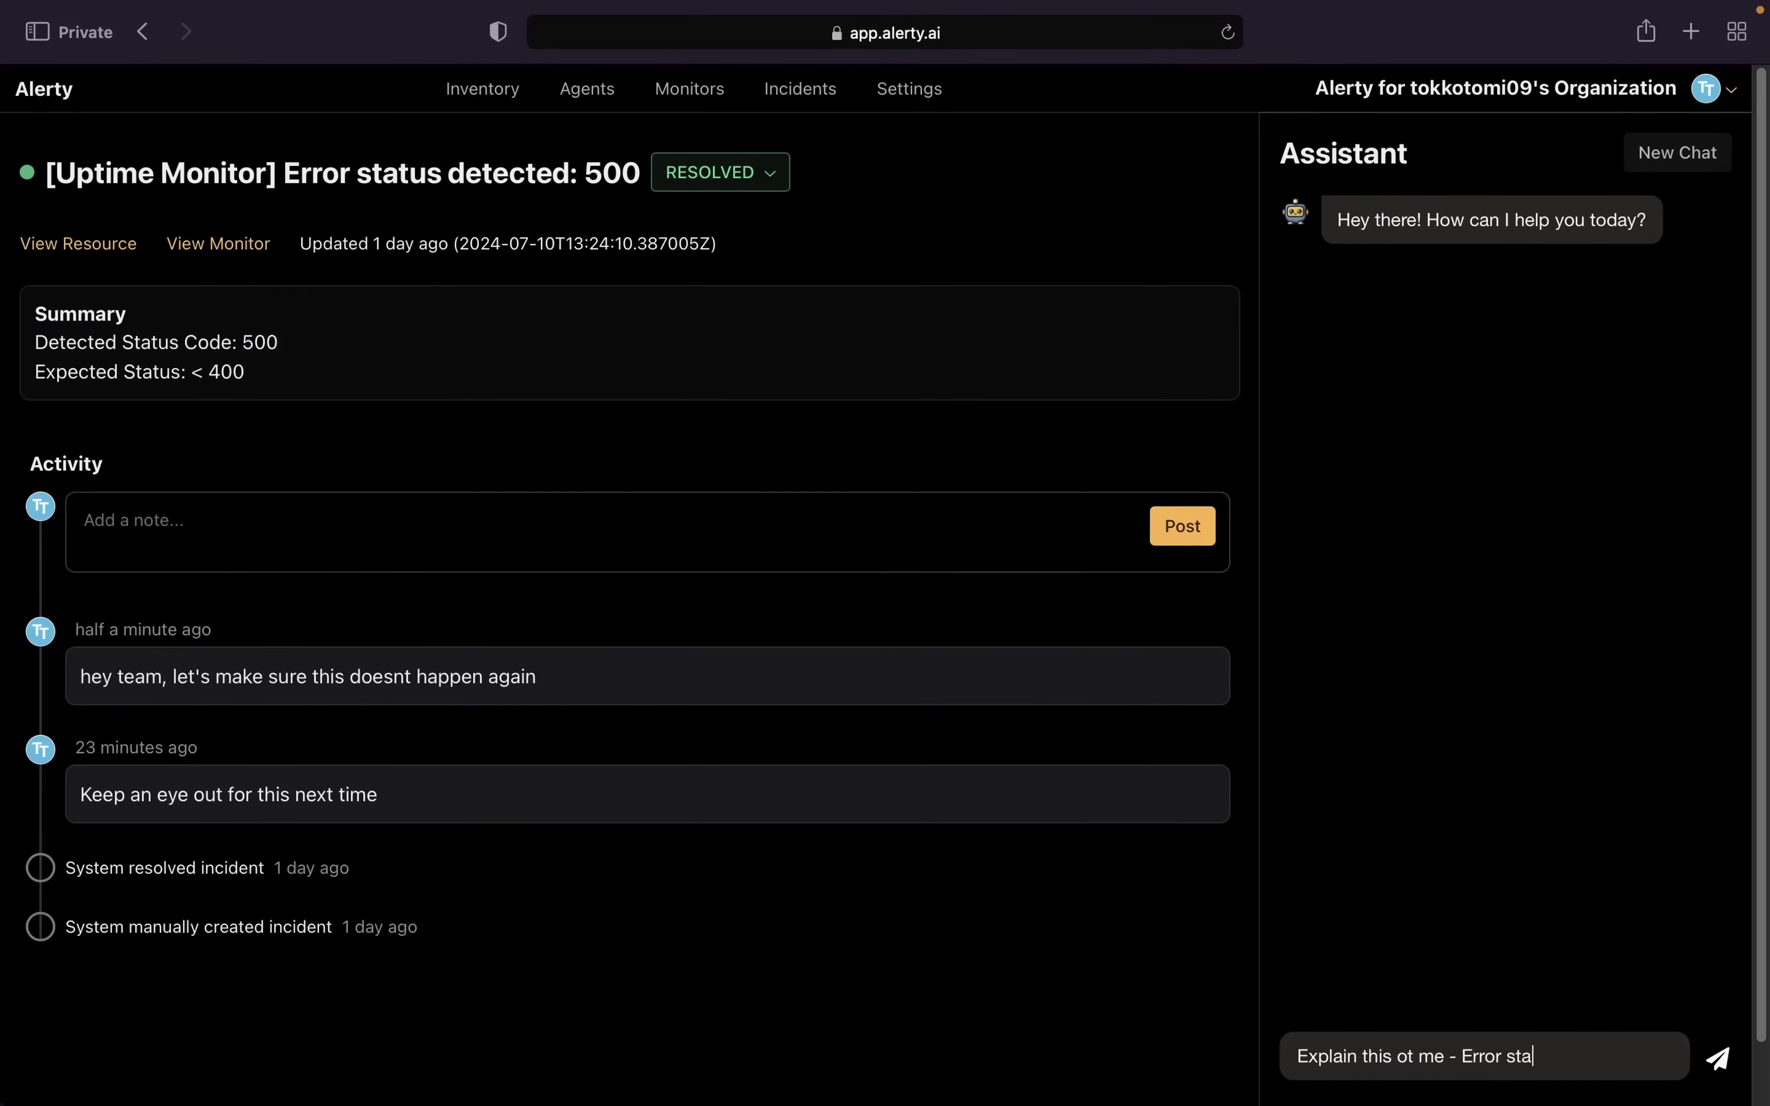
{"action": "type", "text": "tus detected: 500"}
{"action": "key", "text": "Return"}
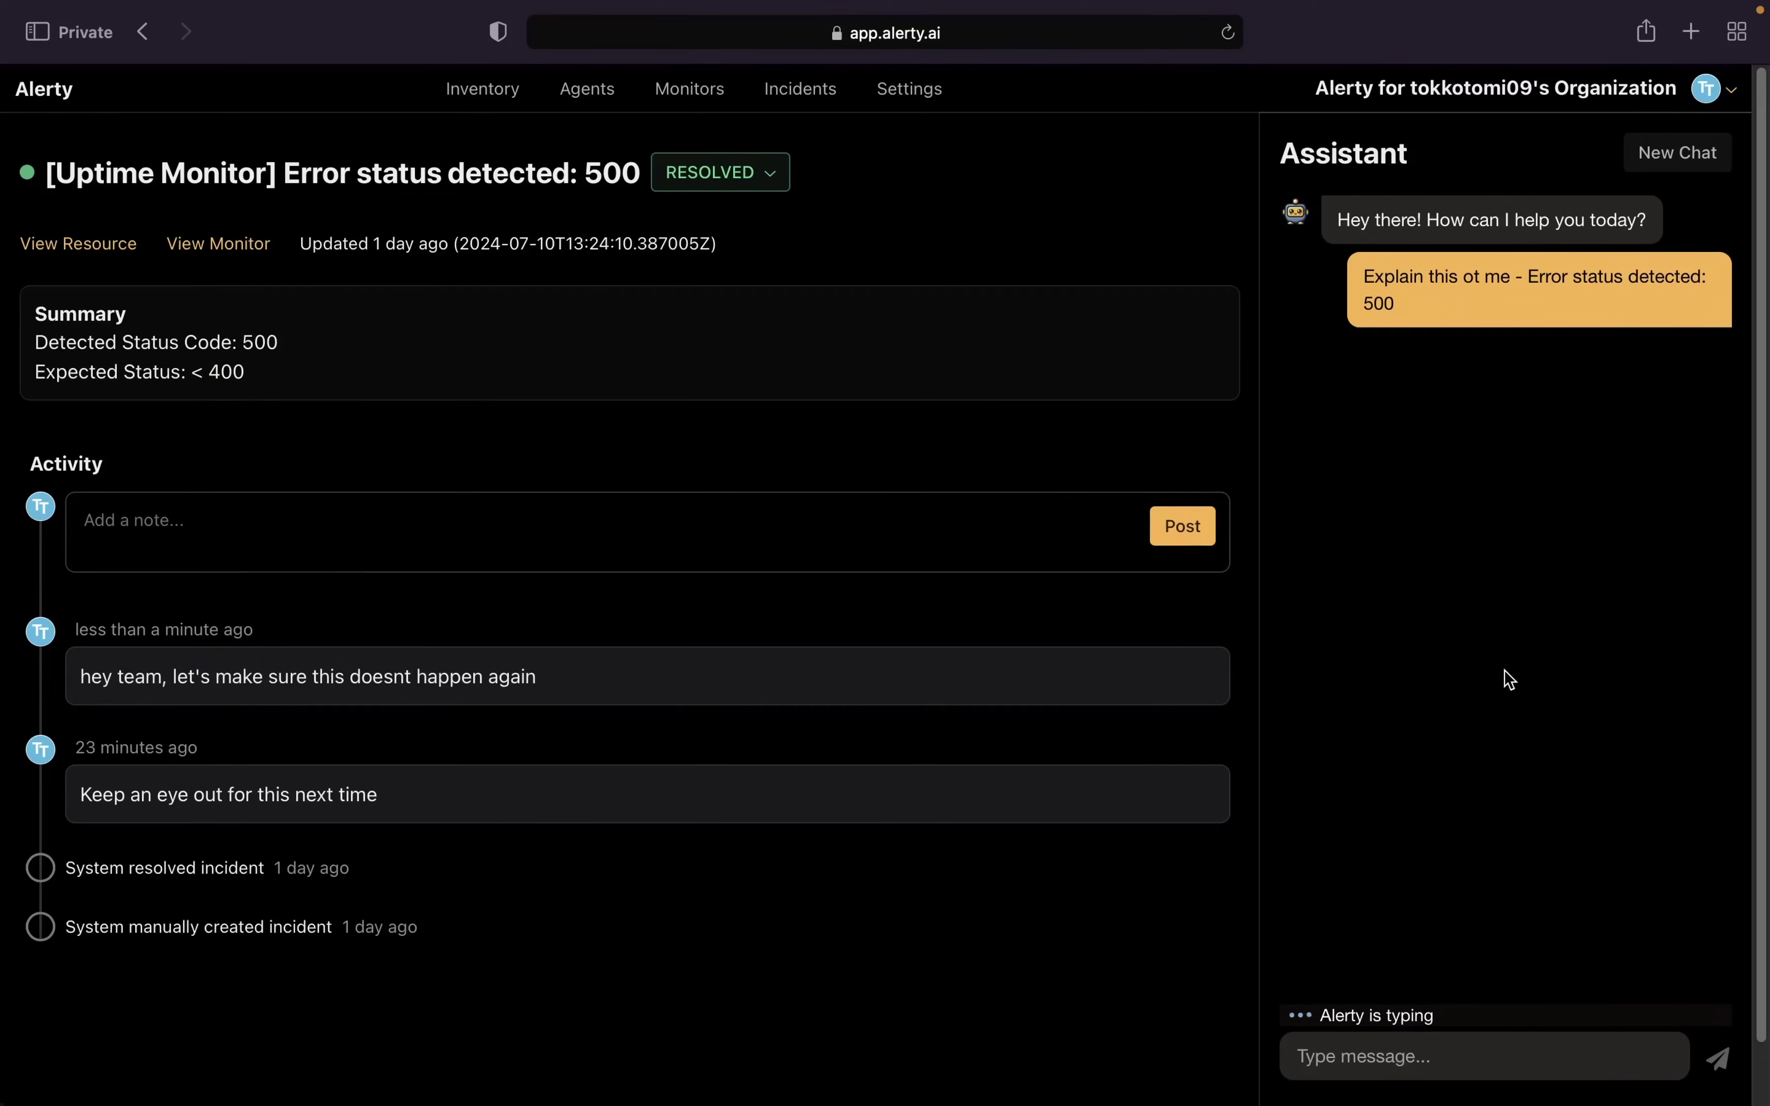
{"action": "scroll", "coordinate": [1405, 405], "scroll_direction": "up", "scroll_amount": 10}
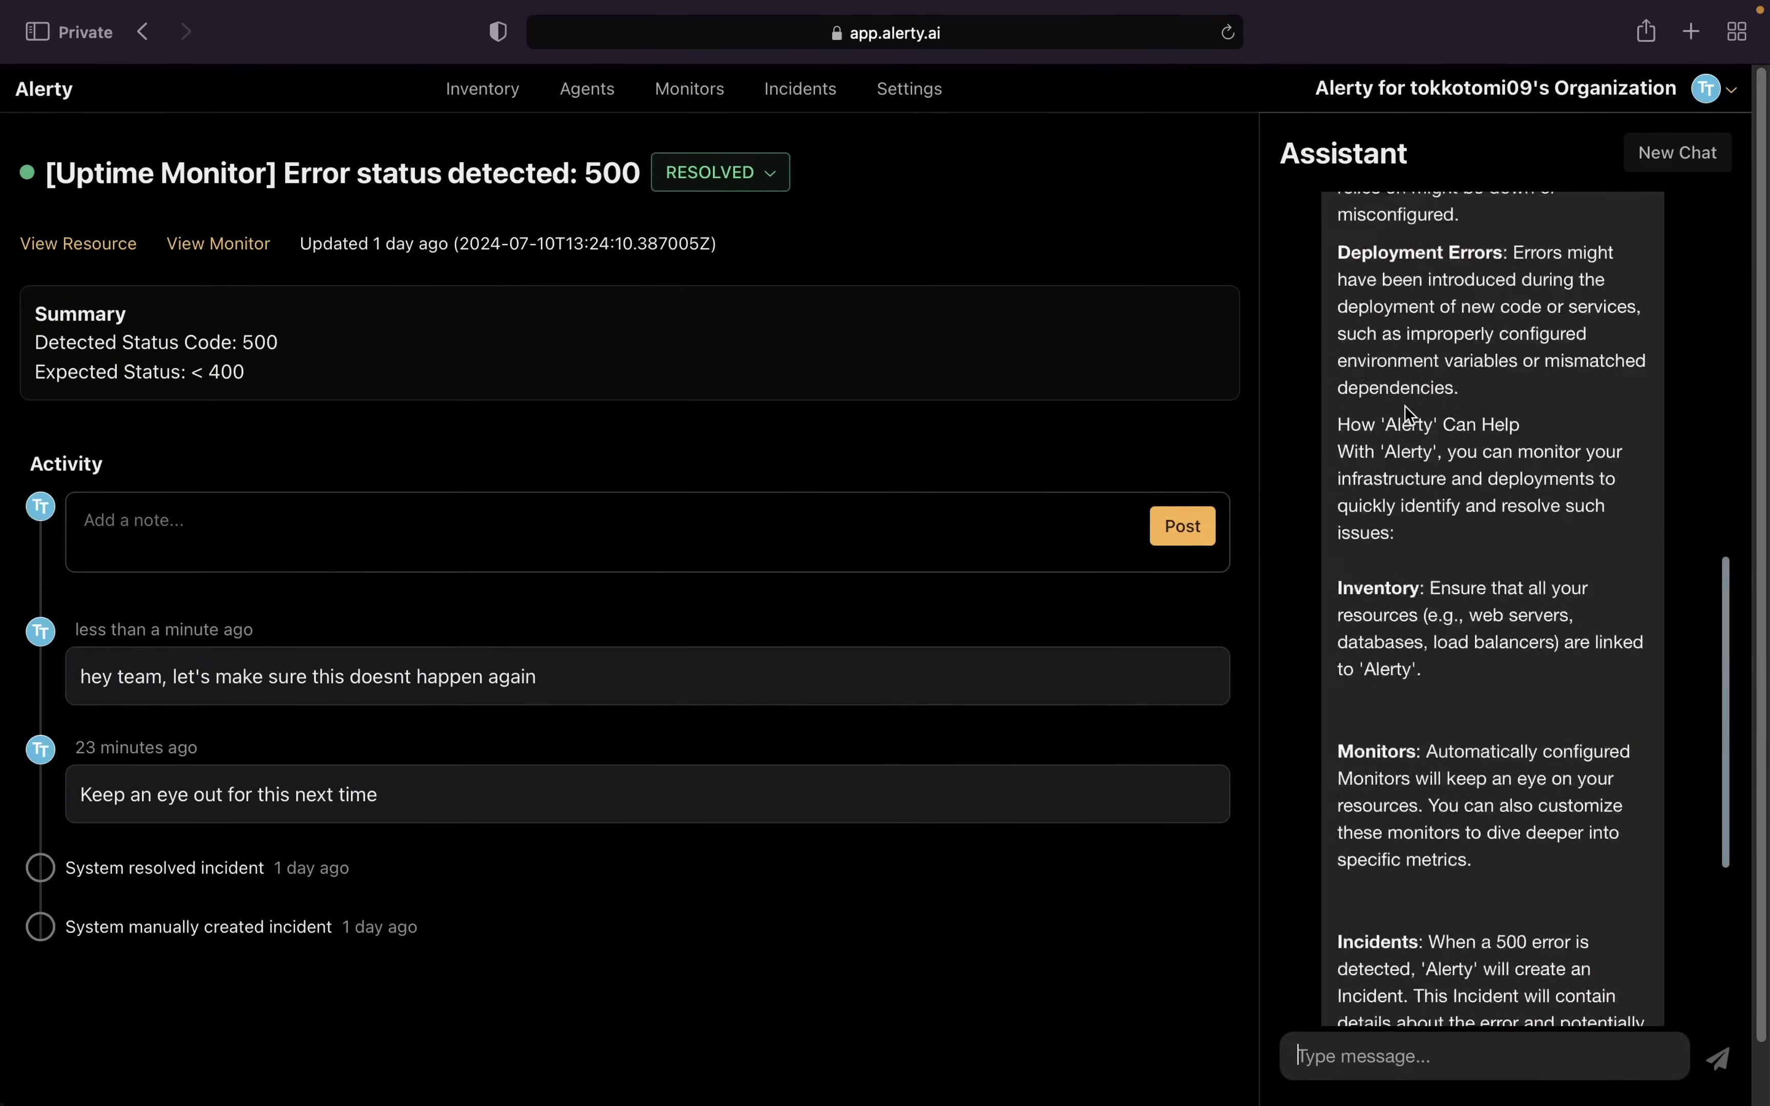
- Read through the assistant's answer on the causes of a 500 error and how Alerty's inventory, monitors, incidents and settings help
{"action": "scroll", "coordinate": [1404, 405], "scroll_direction": "up", "scroll_amount": 5}
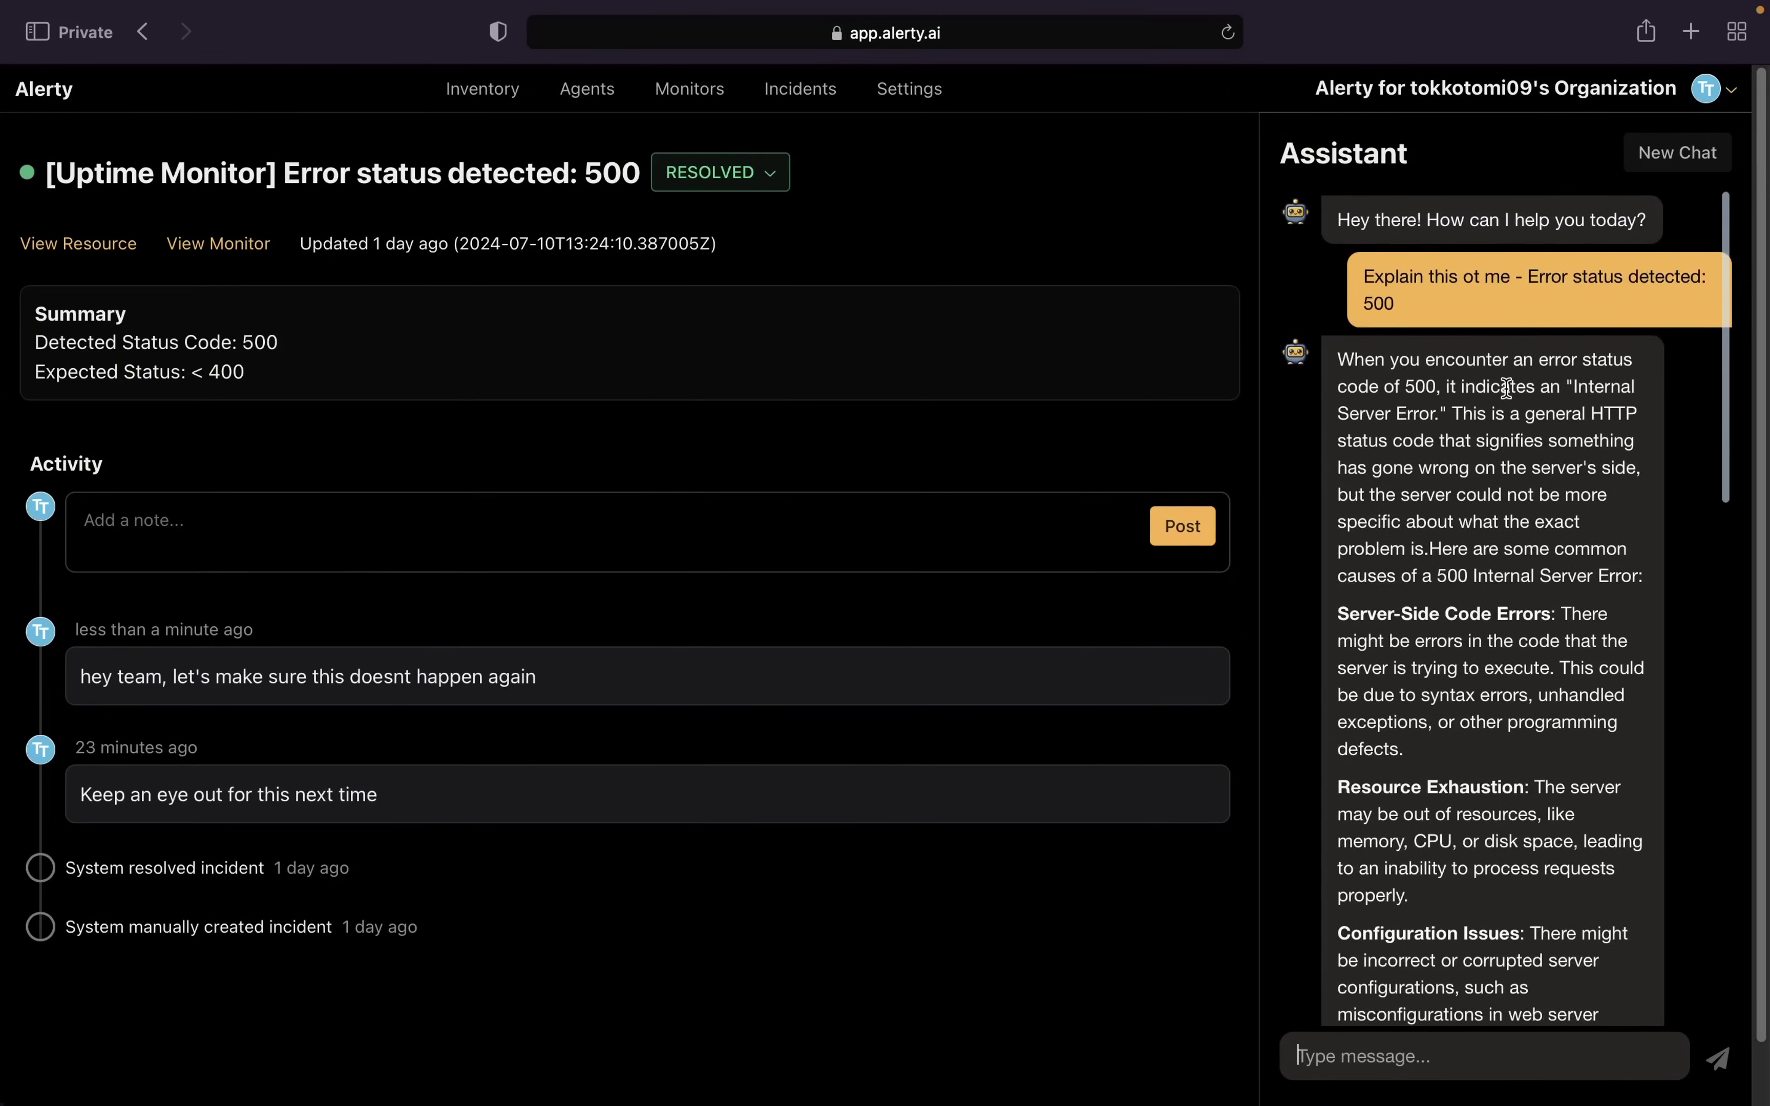
{"action": "scroll", "coordinate": [1582, 428], "scroll_direction": "down", "scroll_amount": 5}
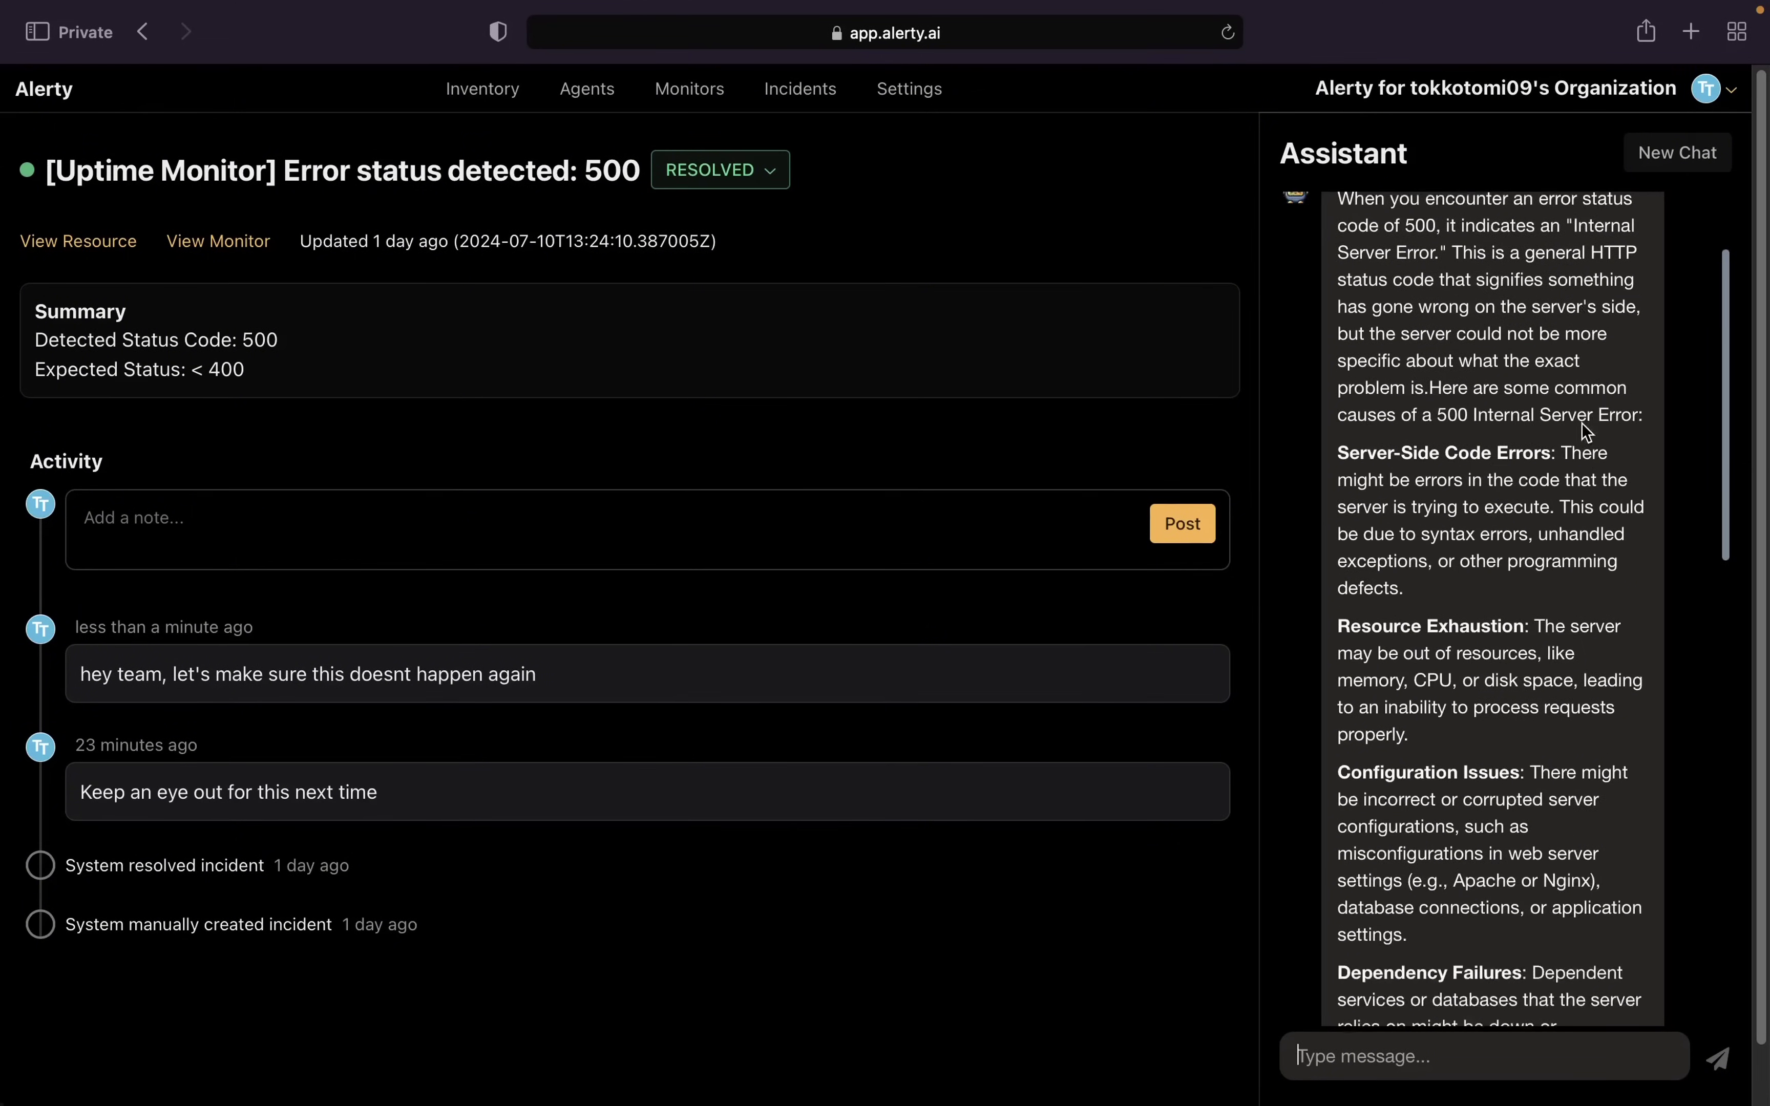
{"action": "scroll", "coordinate": [1582, 423], "scroll_direction": "down", "scroll_amount": 15}
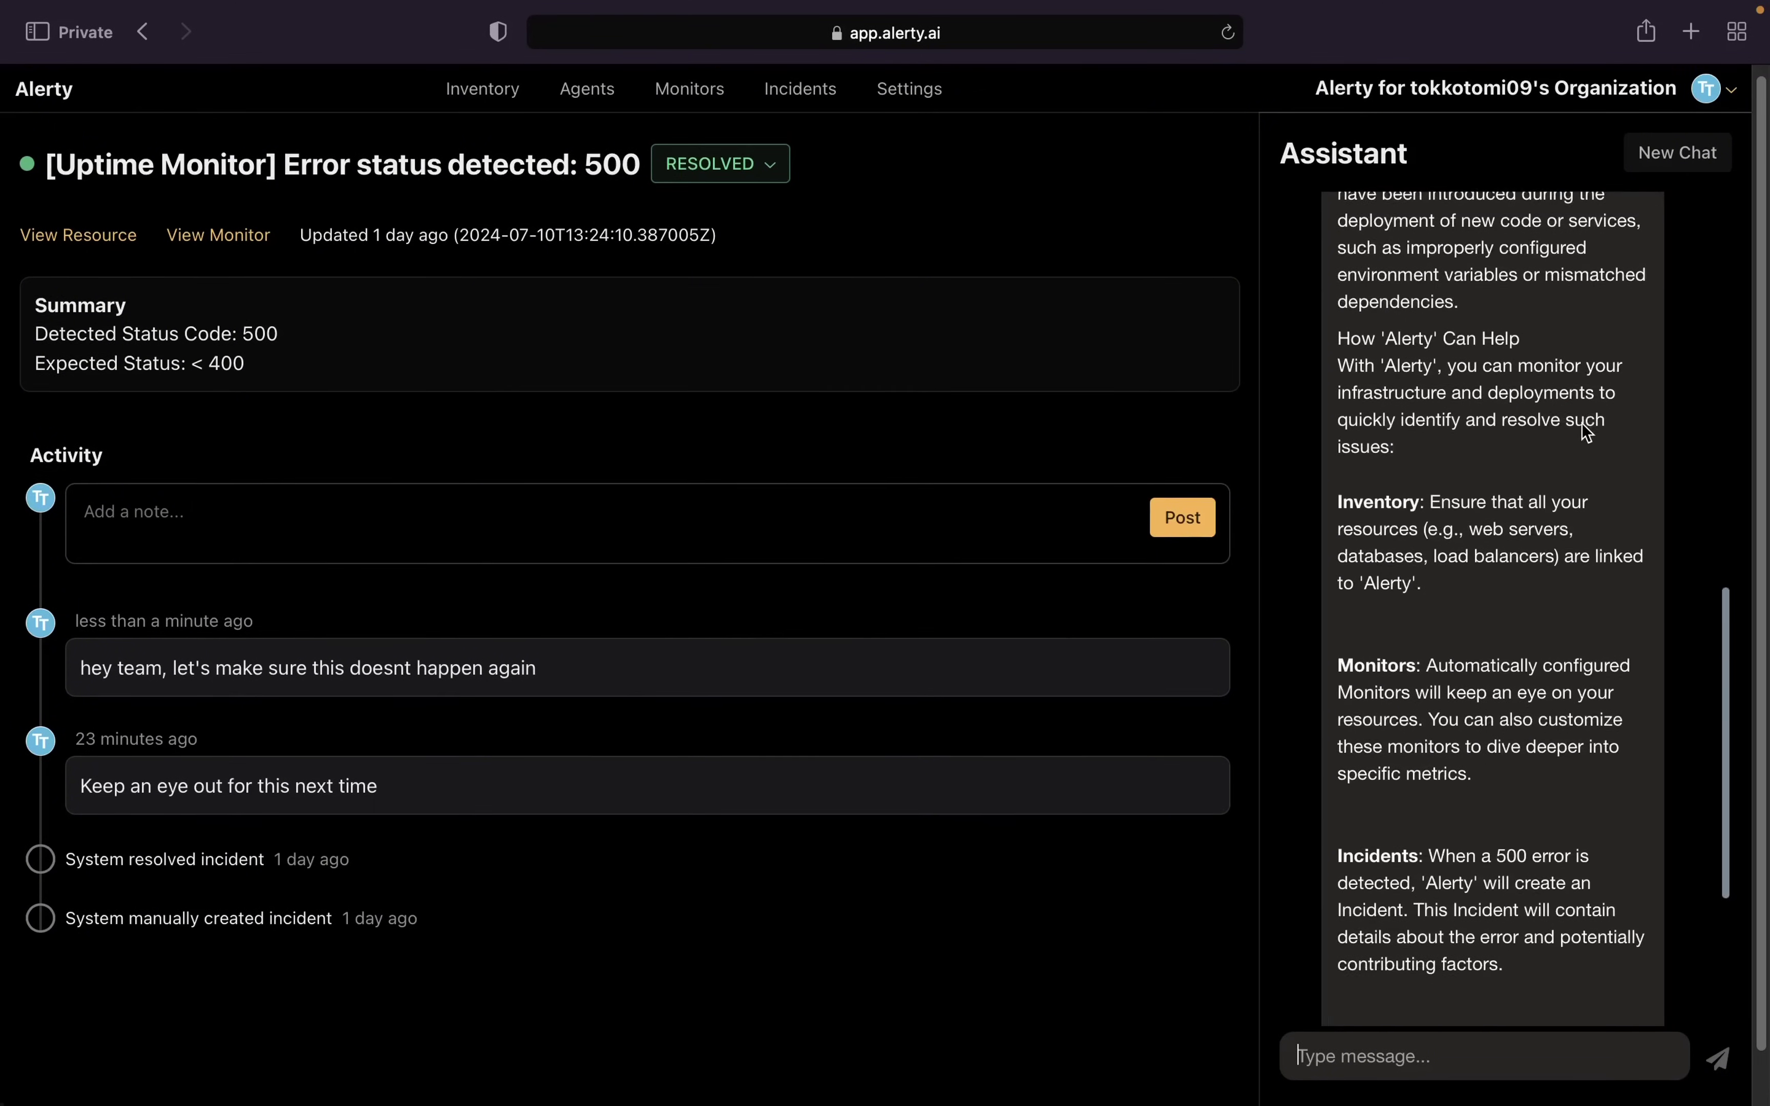
{"action": "scroll", "coordinate": [1582, 424], "scroll_direction": "down", "scroll_amount": 5}
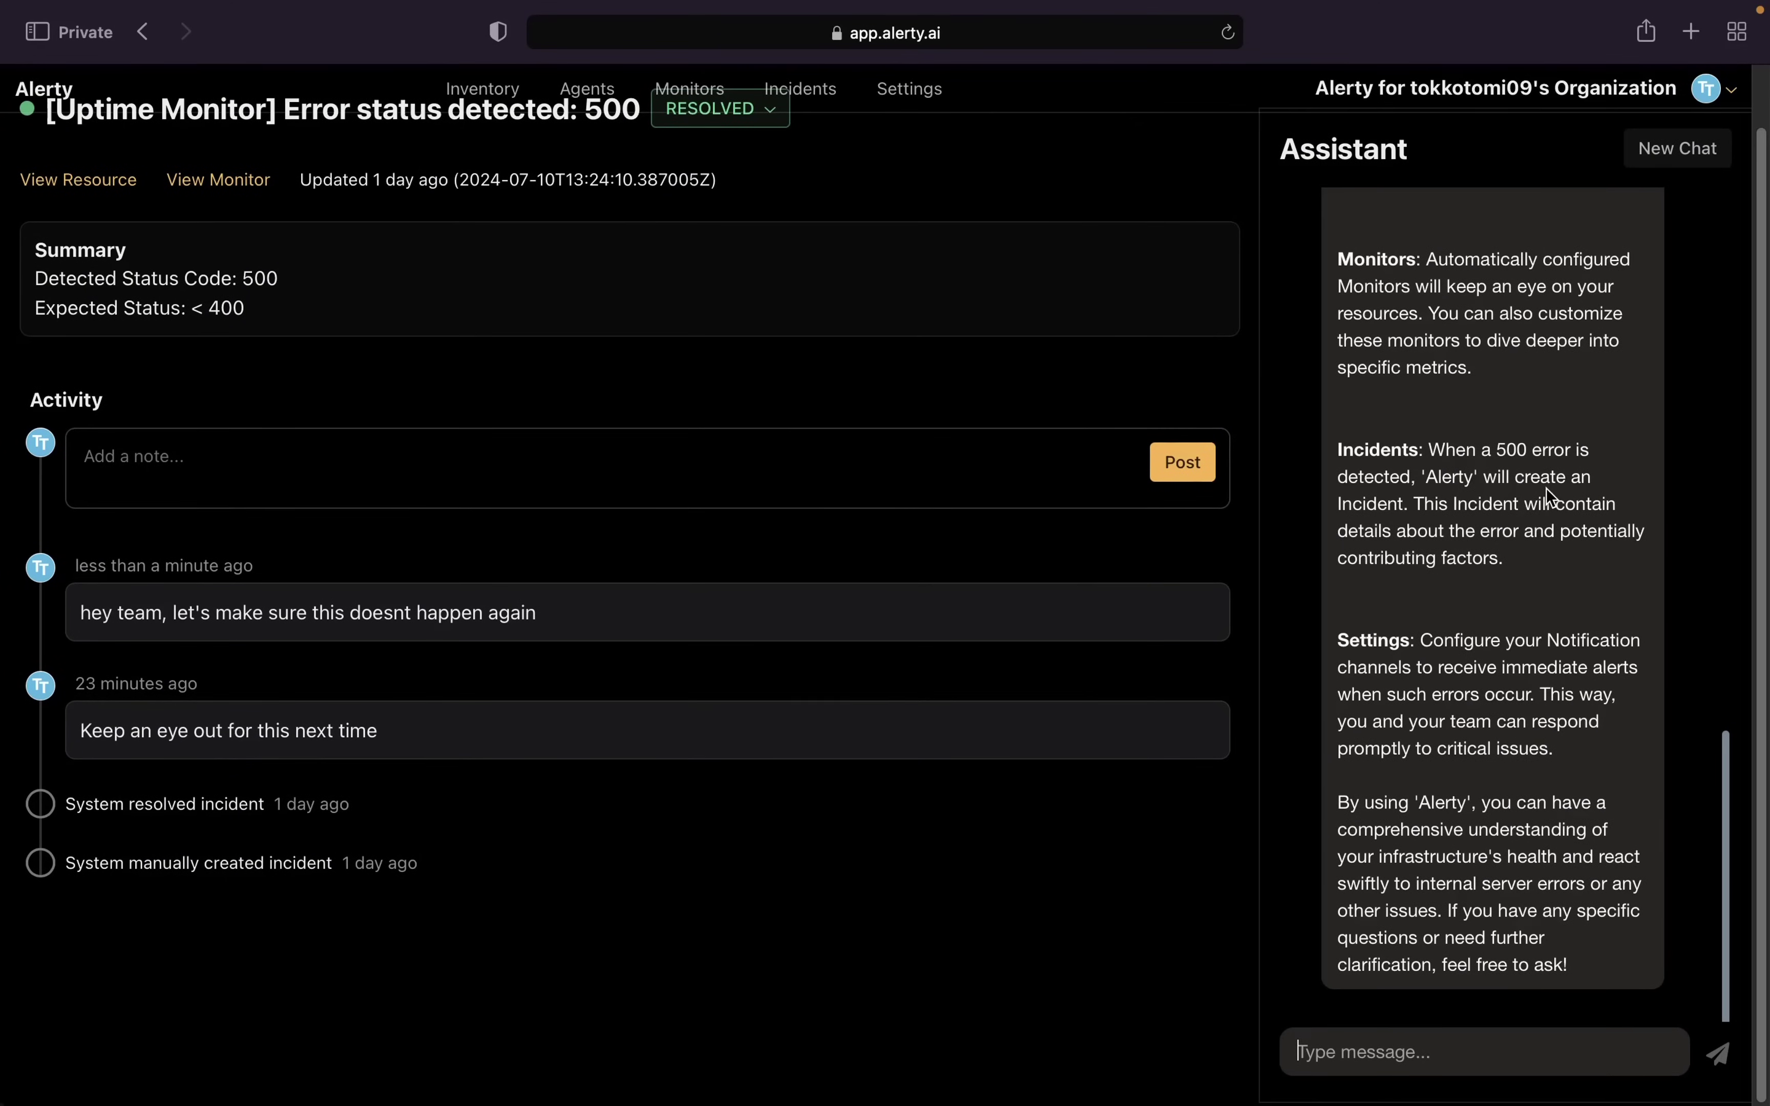
{"action": "left_click_drag", "start_coordinate": [1351, 804], "coordinate": [1492, 830]}
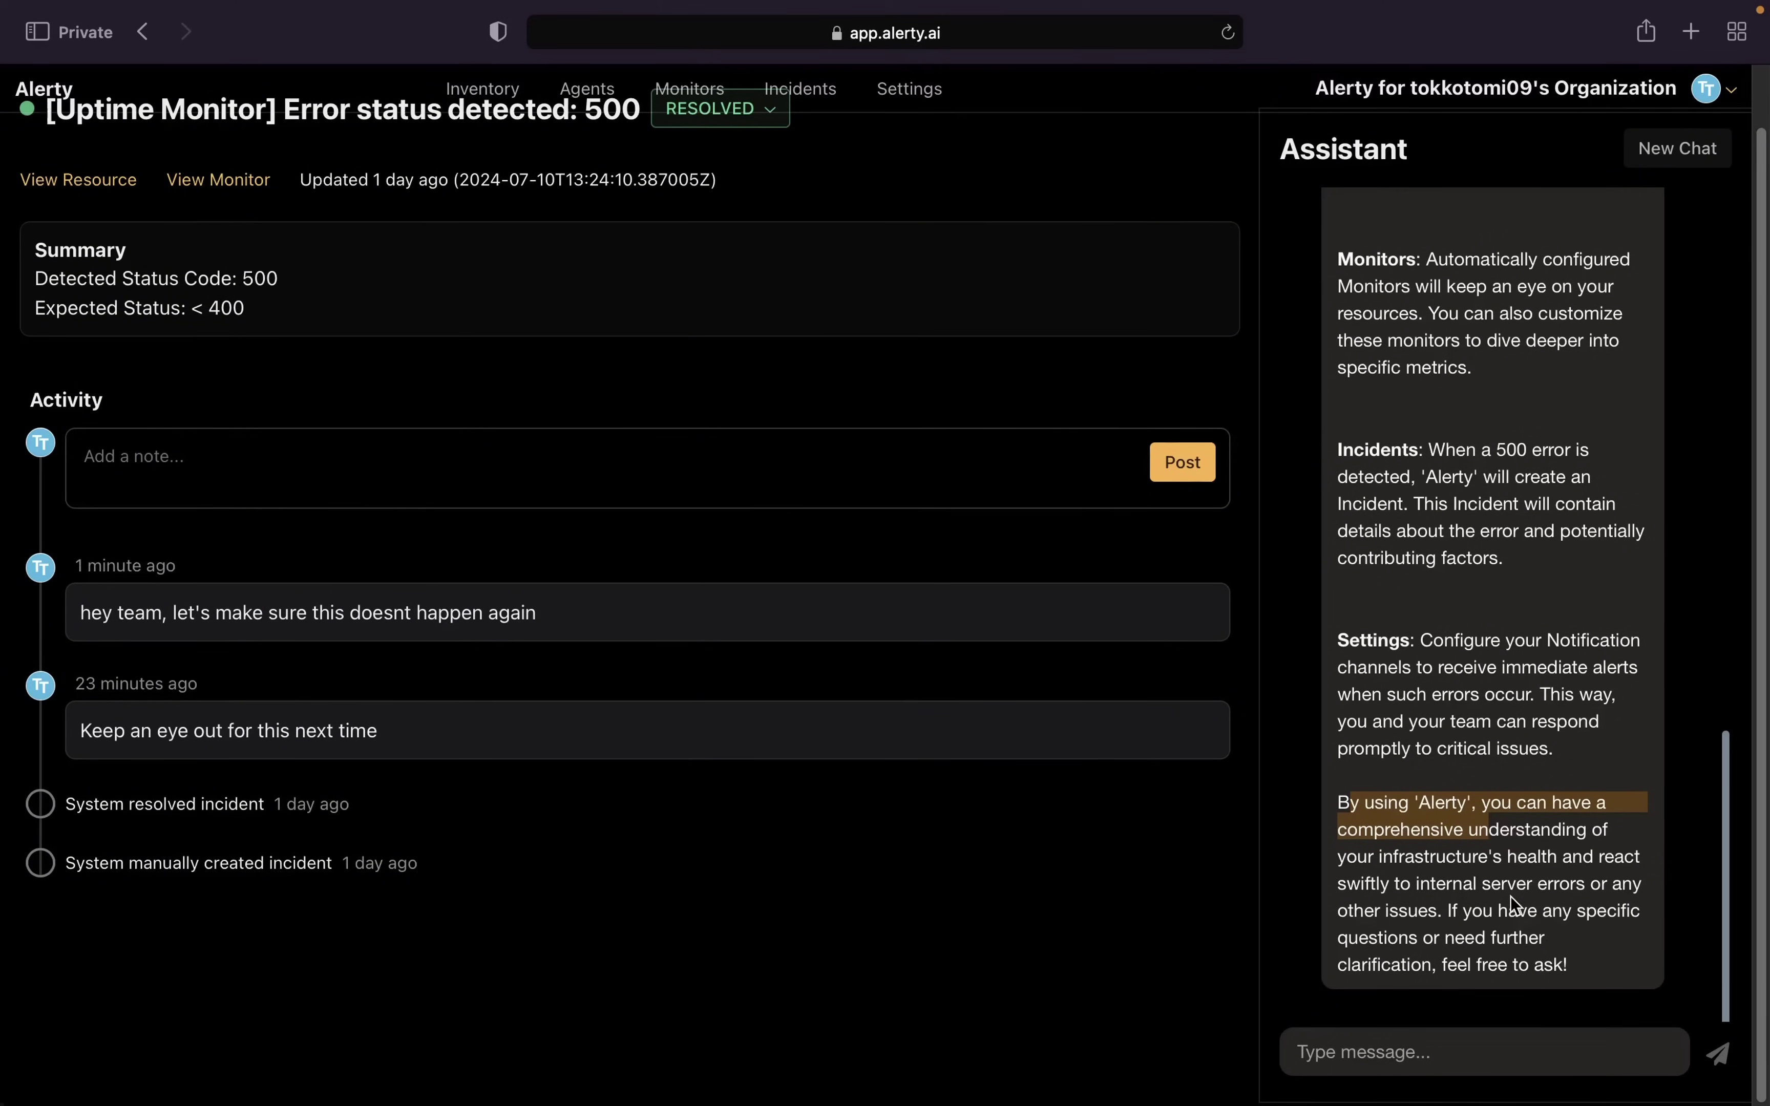
{"action": "scroll", "coordinate": [1516, 686], "scroll_direction": "up", "scroll_amount": 5}
{"action": "scroll", "coordinate": [1516, 687], "scroll_direction": "down", "scroll_amount": 5}
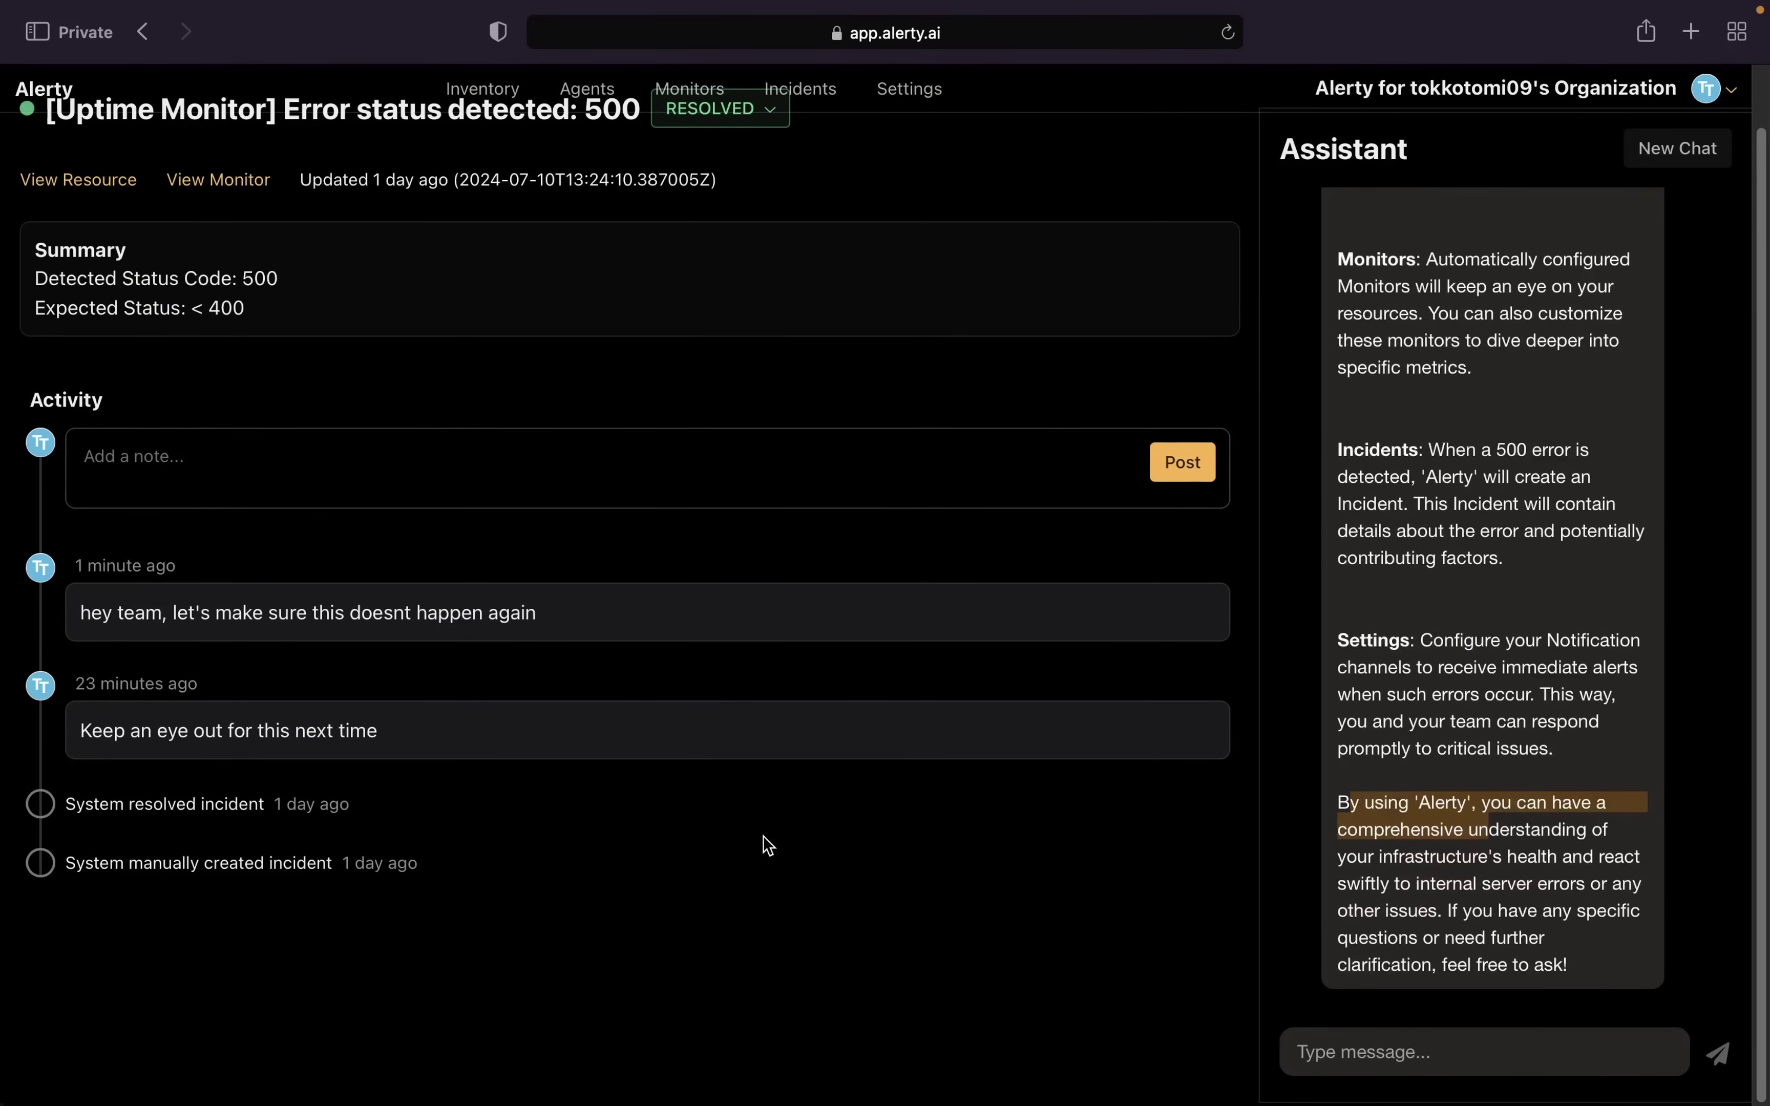
{"action": "scroll", "coordinate": [738, 417], "scroll_direction": "up", "scroll_amount": 2}
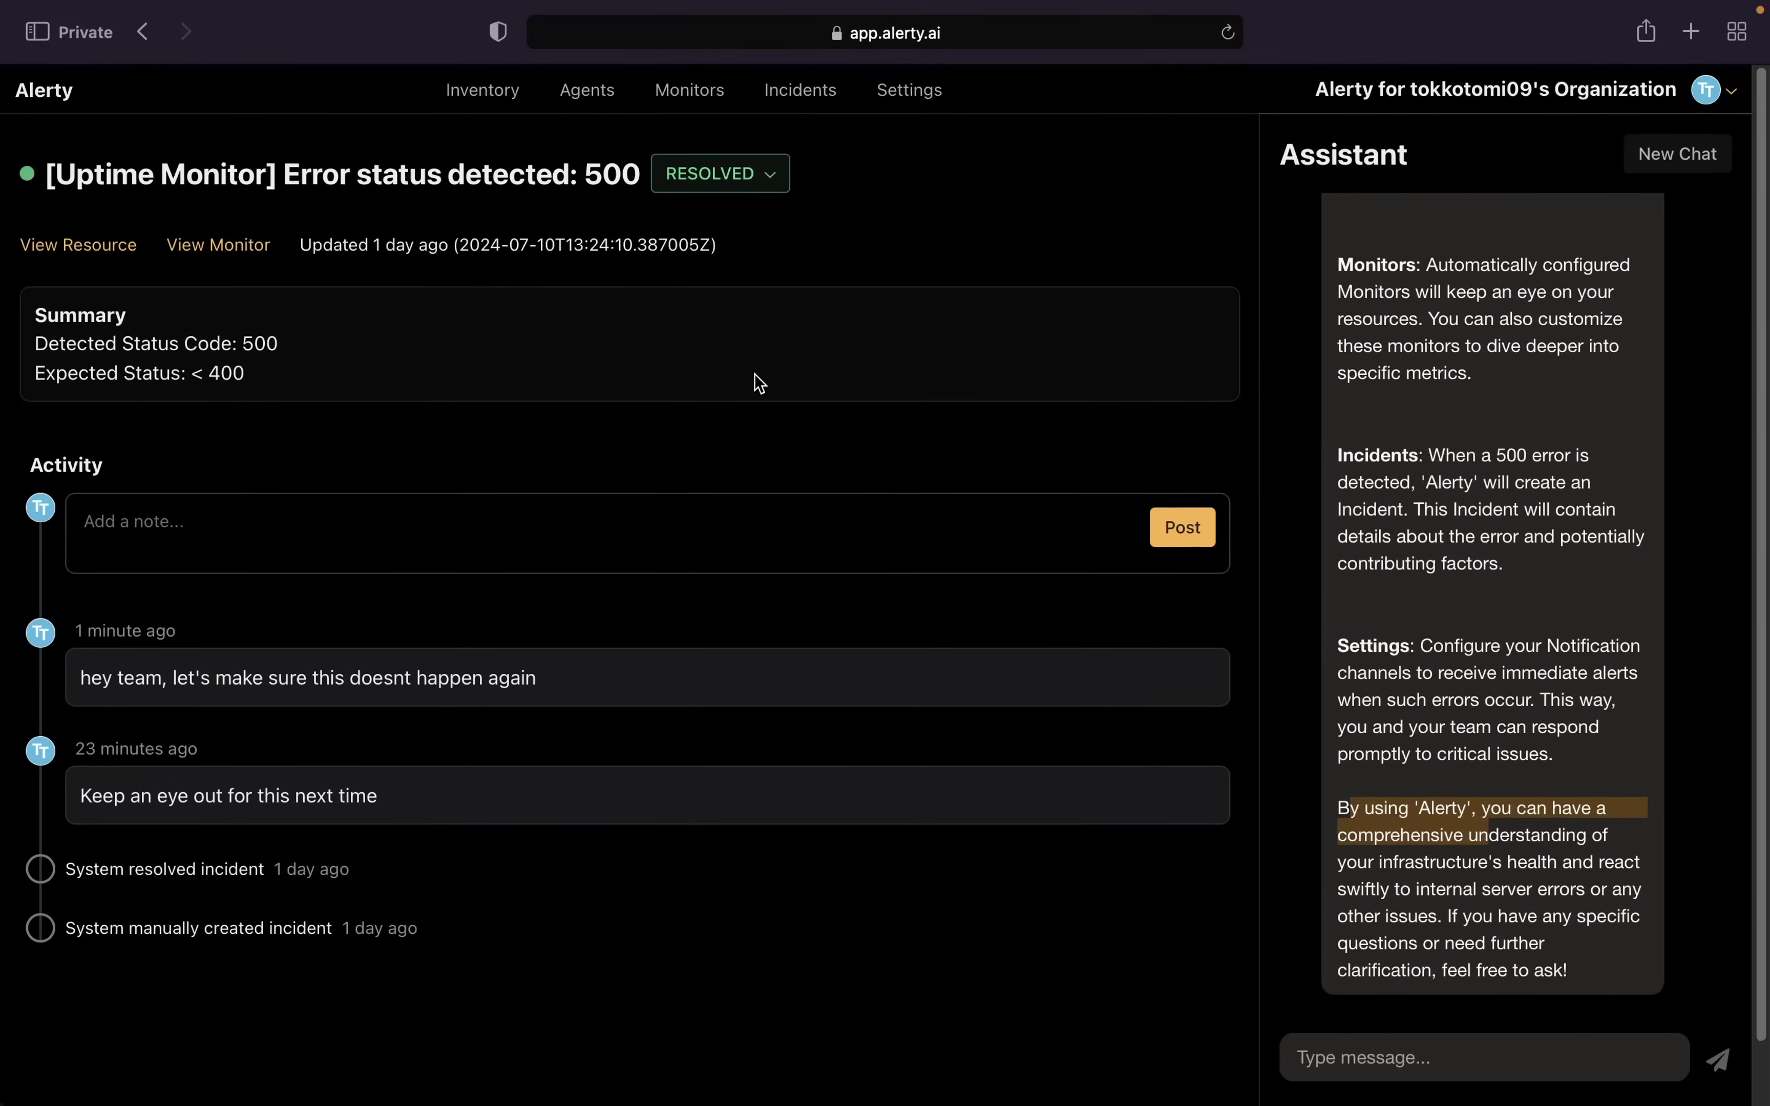
{"action": "left_click", "coordinate": [923, 281]}
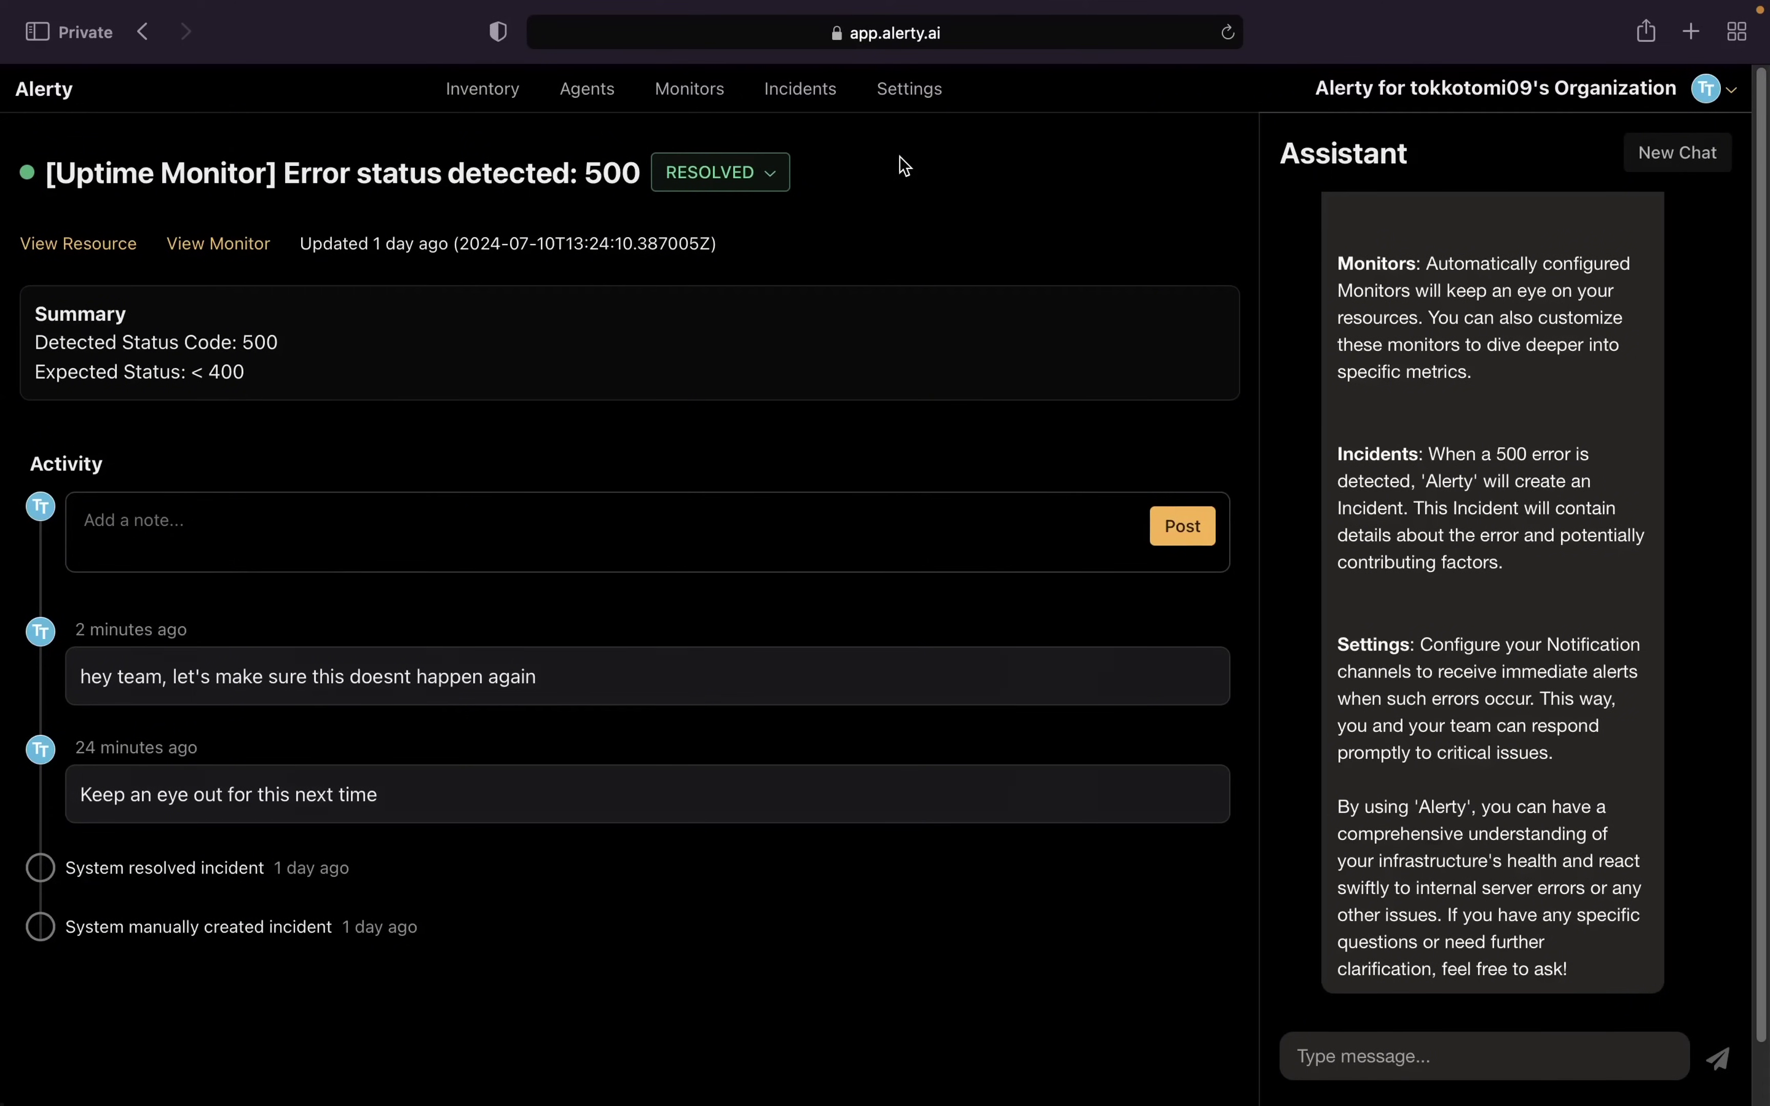
- Open the workspace settings and examine whether the Email and Slack notification channels are configured
{"action": "left_click", "coordinate": [907, 101]}
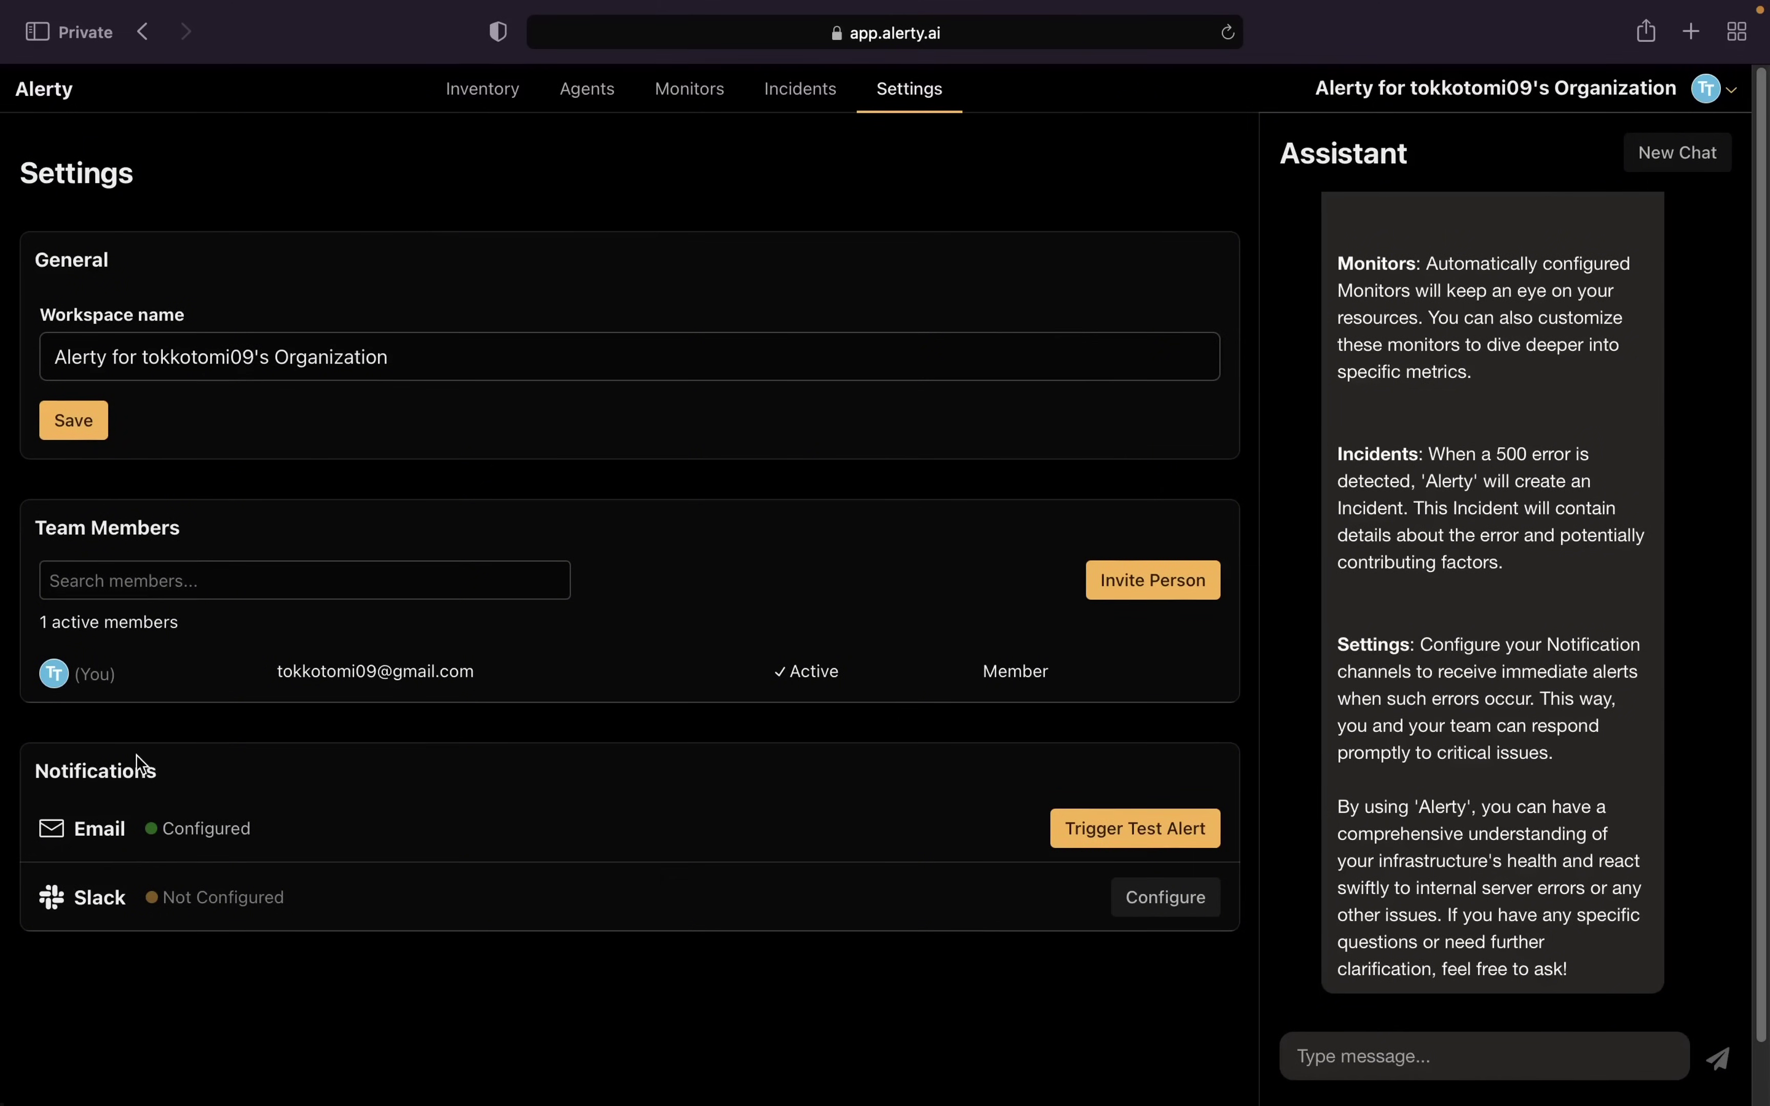
{"action": "left_click_drag", "start_coordinate": [50, 774], "coordinate": [213, 775]}
{"action": "left_click", "coordinate": [212, 775]}
{"action": "double_click", "coordinate": [224, 833]}
{"action": "left_click", "coordinate": [291, 828]}
{"action": "left_click_drag", "start_coordinate": [81, 905], "coordinate": [130, 903]}
{"action": "left_click", "coordinate": [393, 938]}
- Open the Slack notification configuration to view its workspace sign-in page, and return to the Alerty inventory
{"action": "left_click", "coordinate": [1168, 890]}
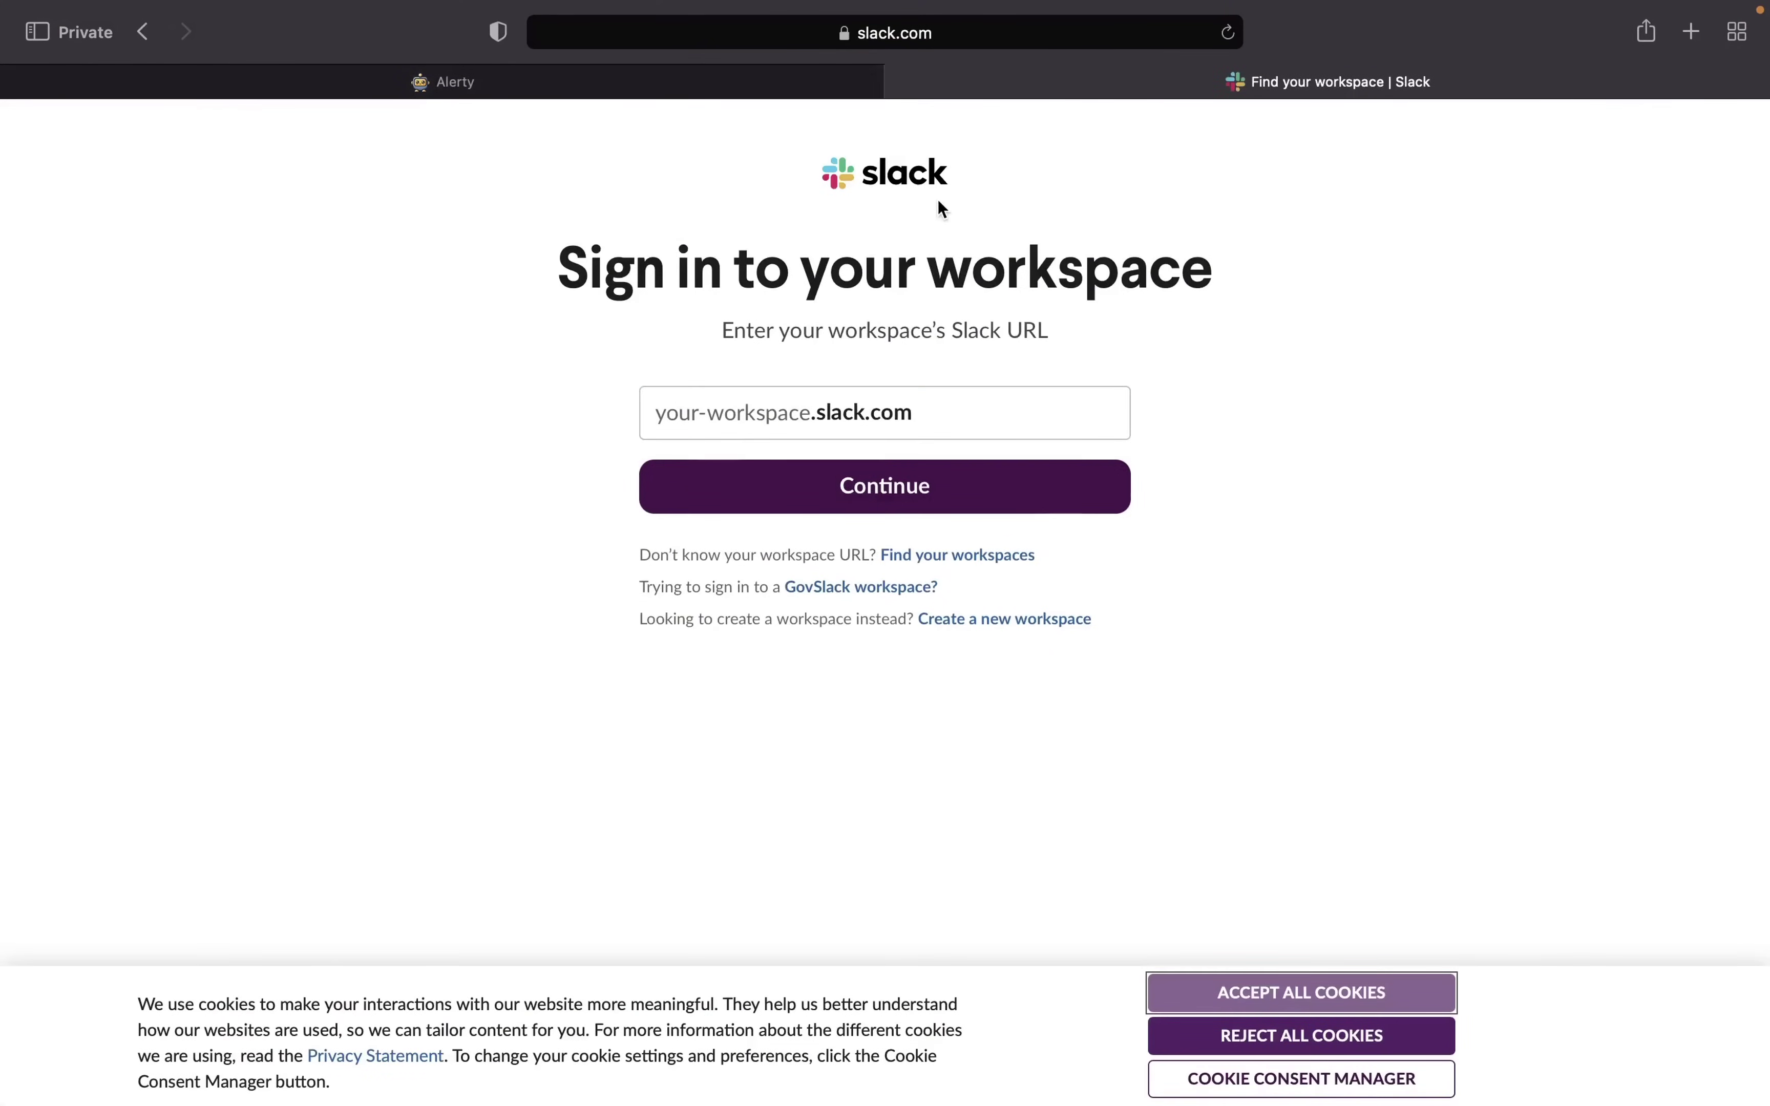
{"action": "left_click", "coordinate": [900, 82]}
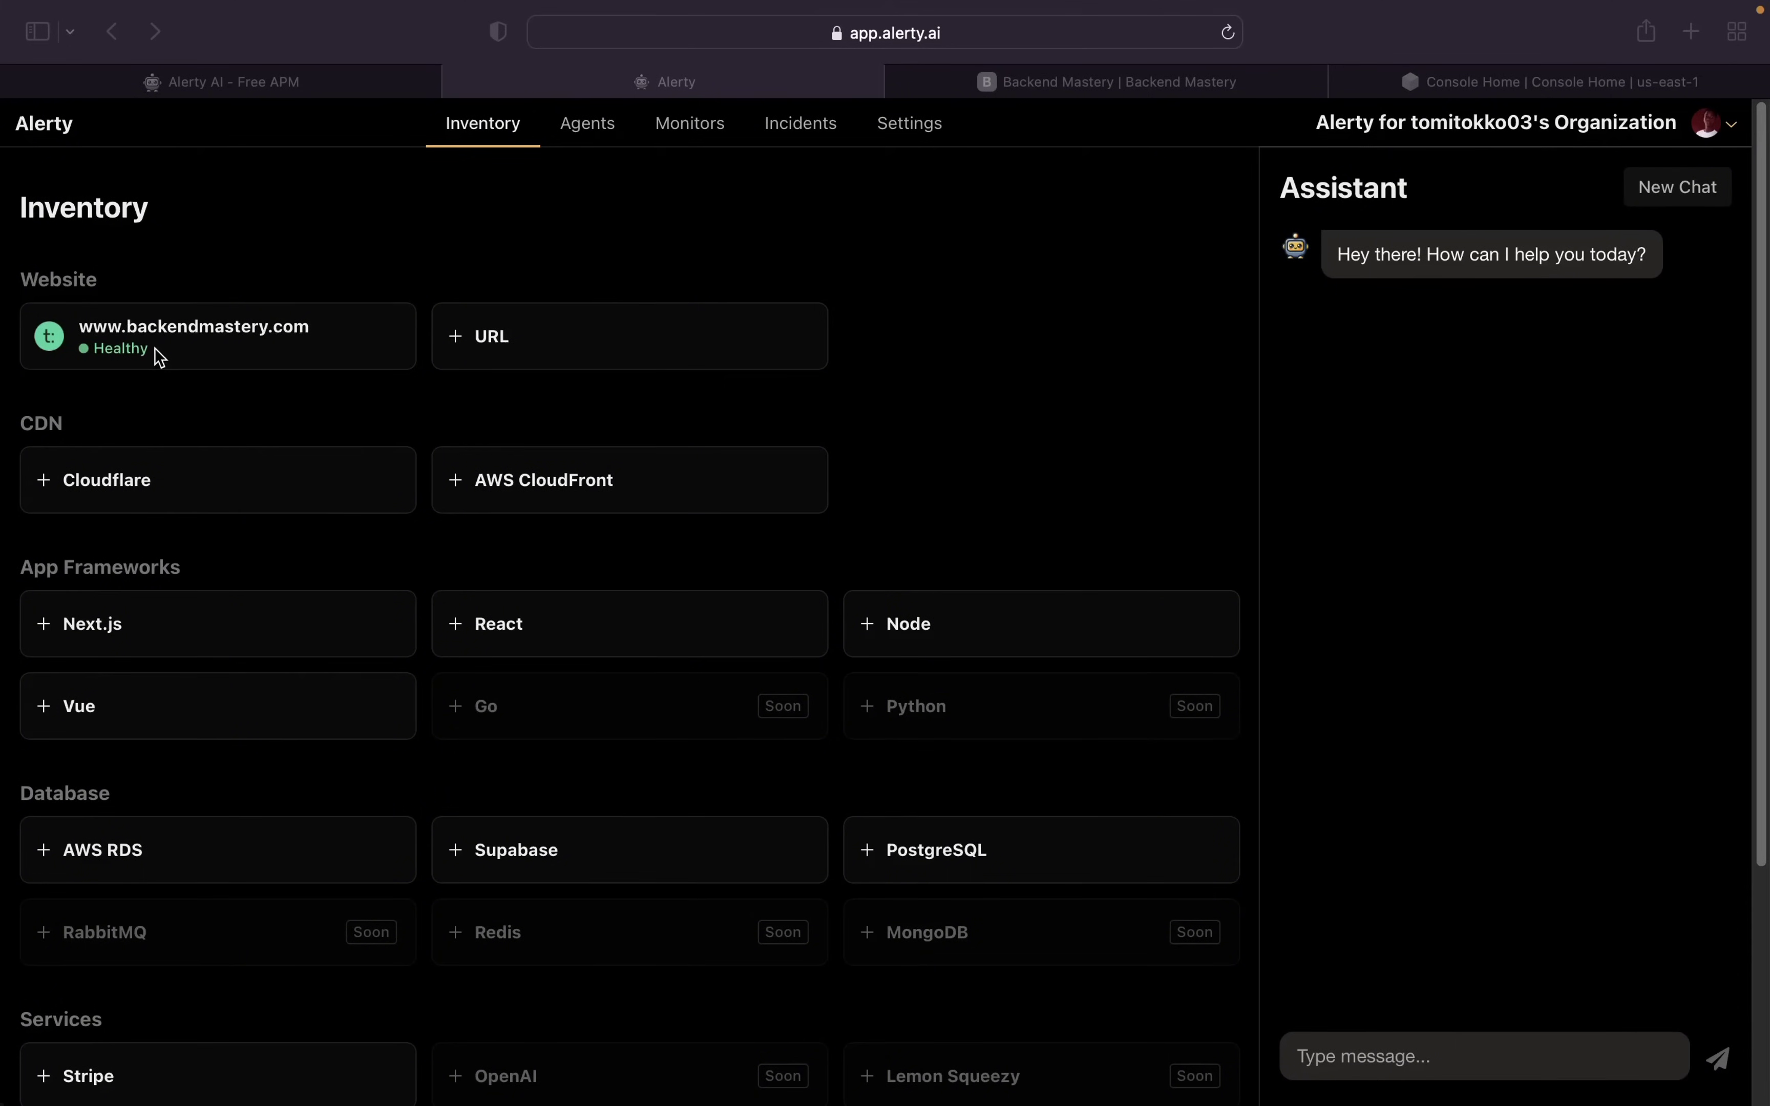
{"action": "left_click", "coordinate": [234, 249]}
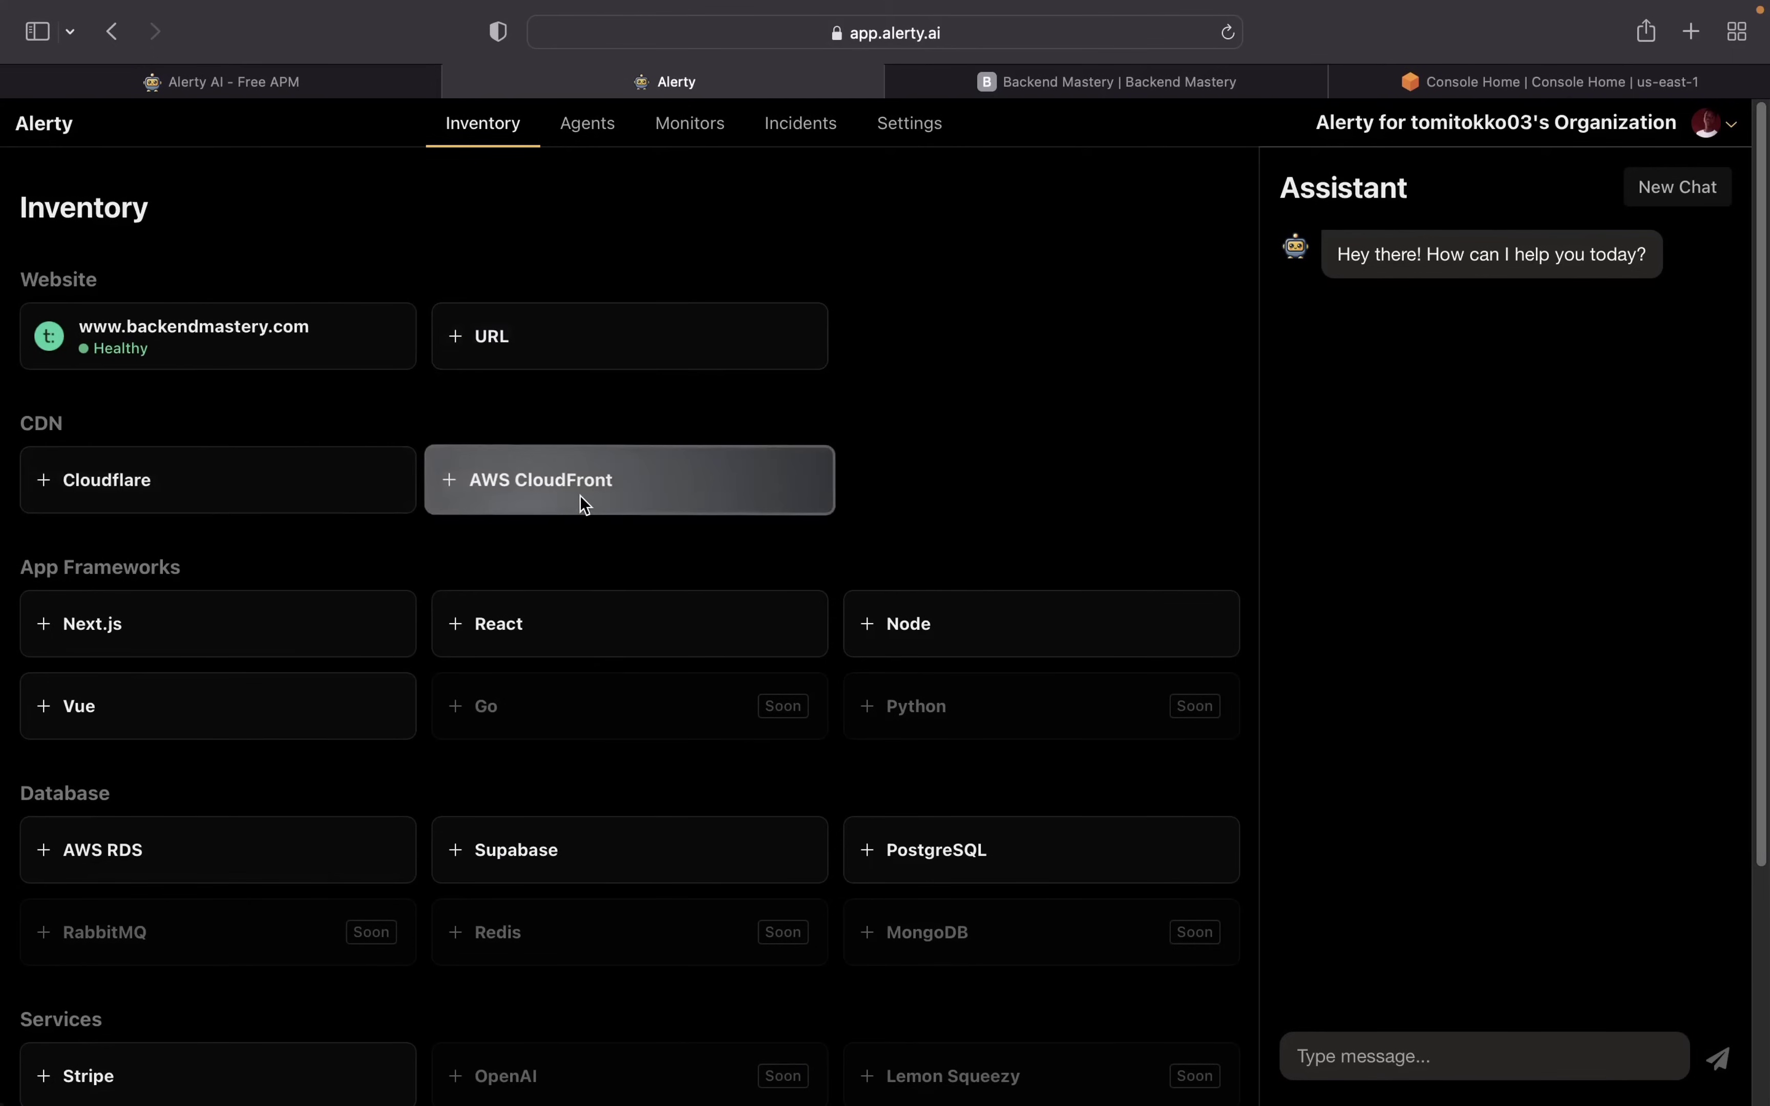
- Open the form for a new AWS CloudFront monitor and examine its access key and secret key fields
{"action": "left_click", "coordinate": [525, 471]}
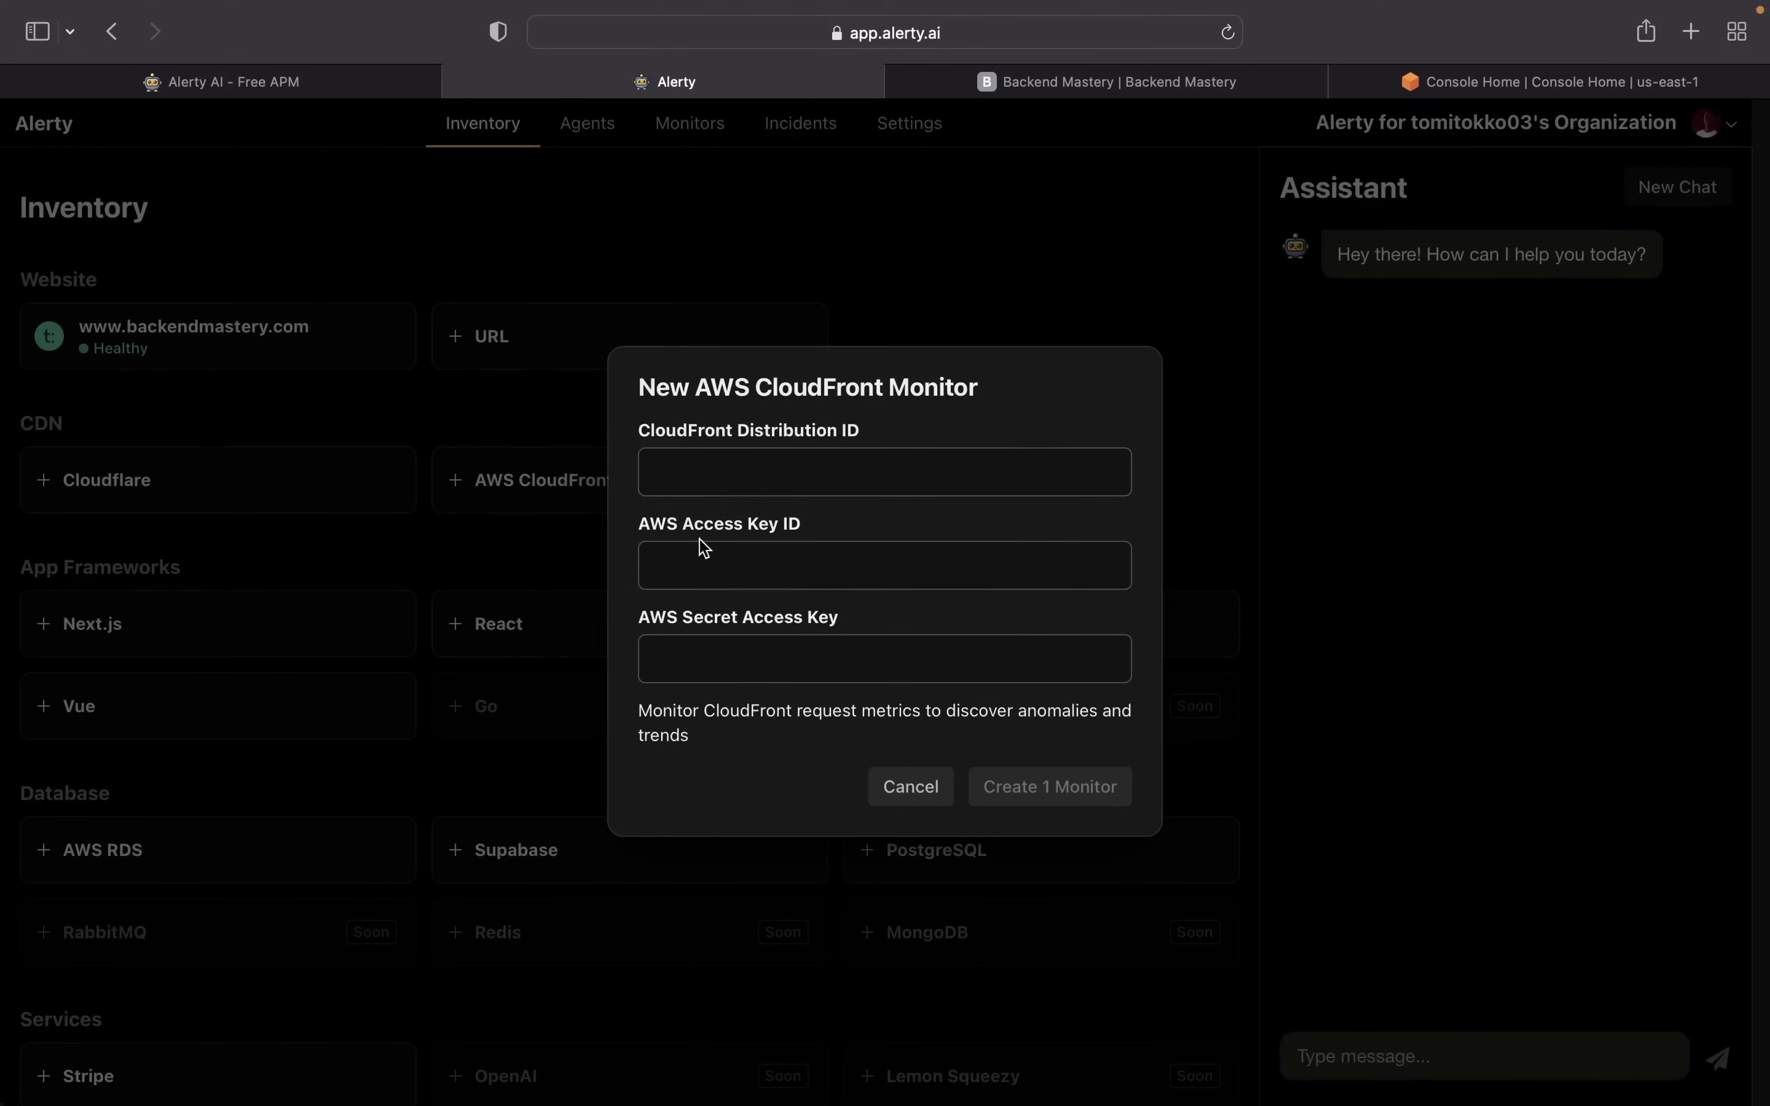
{"action": "left_click", "coordinate": [703, 563]}
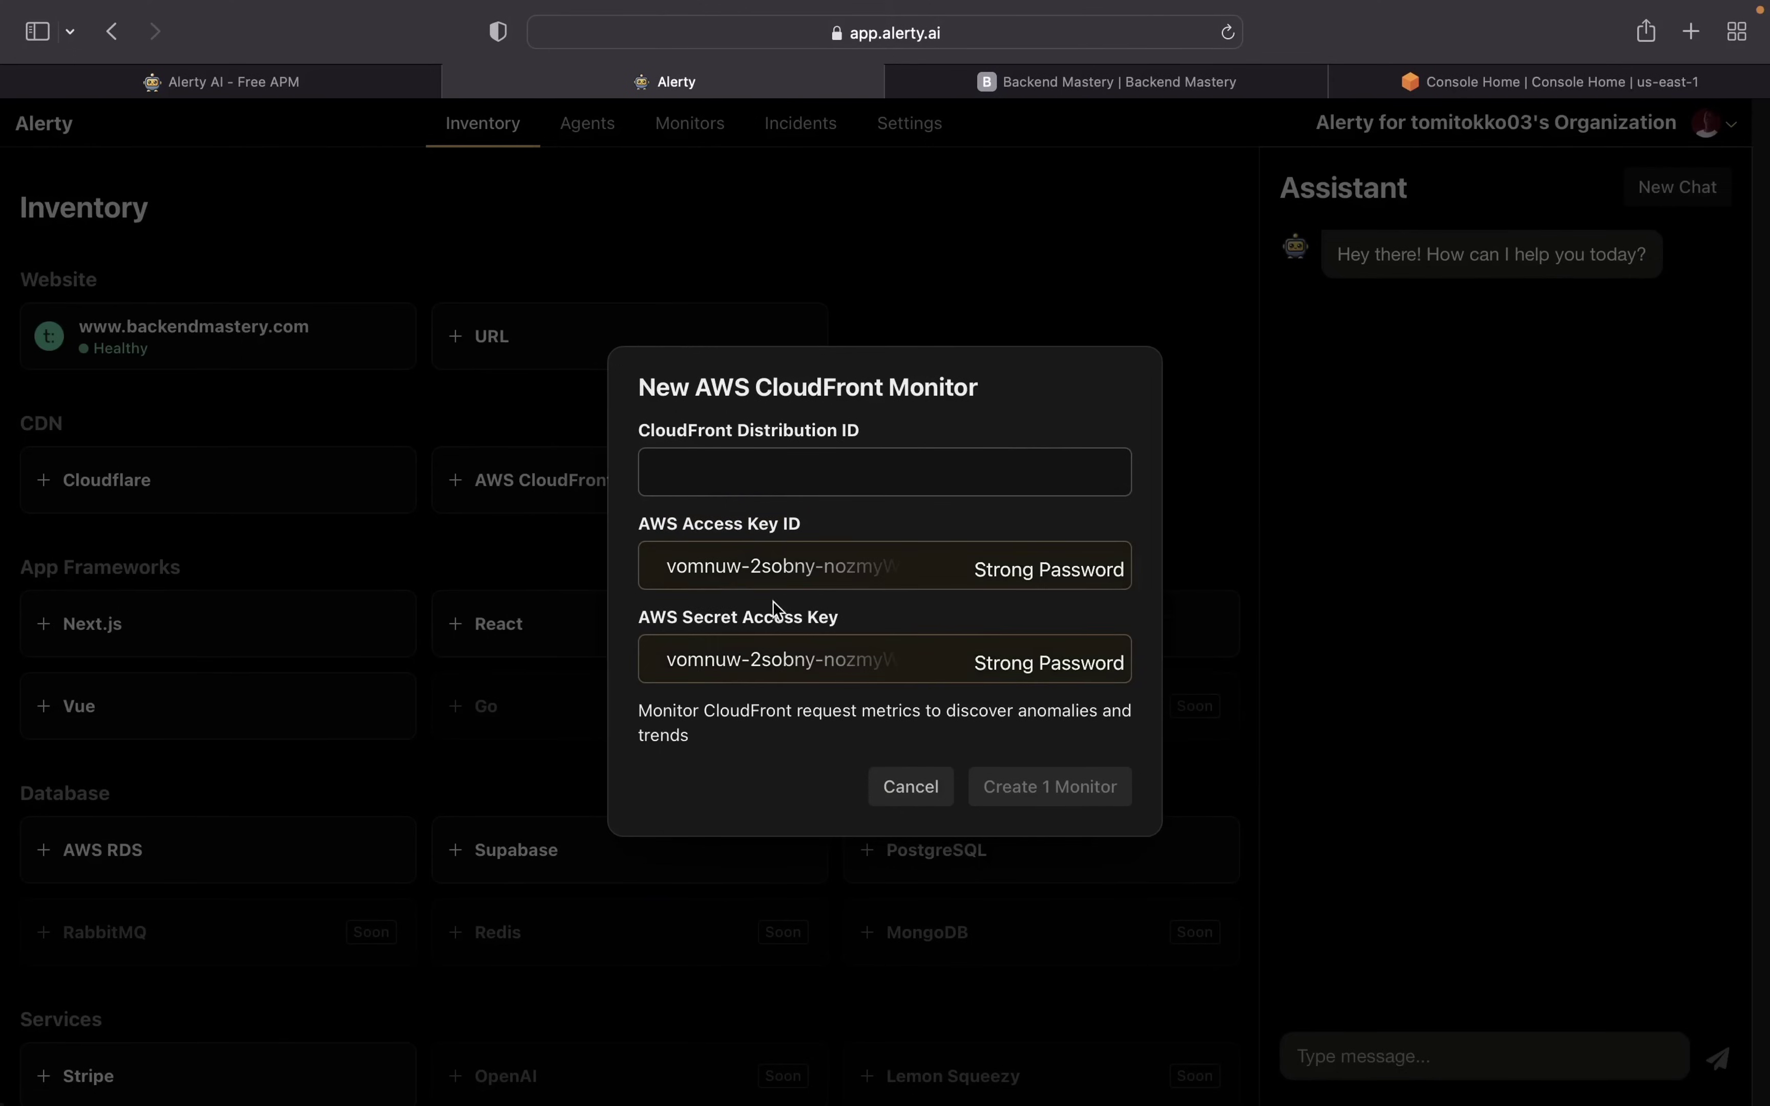
{"action": "left_click", "coordinate": [705, 637]}
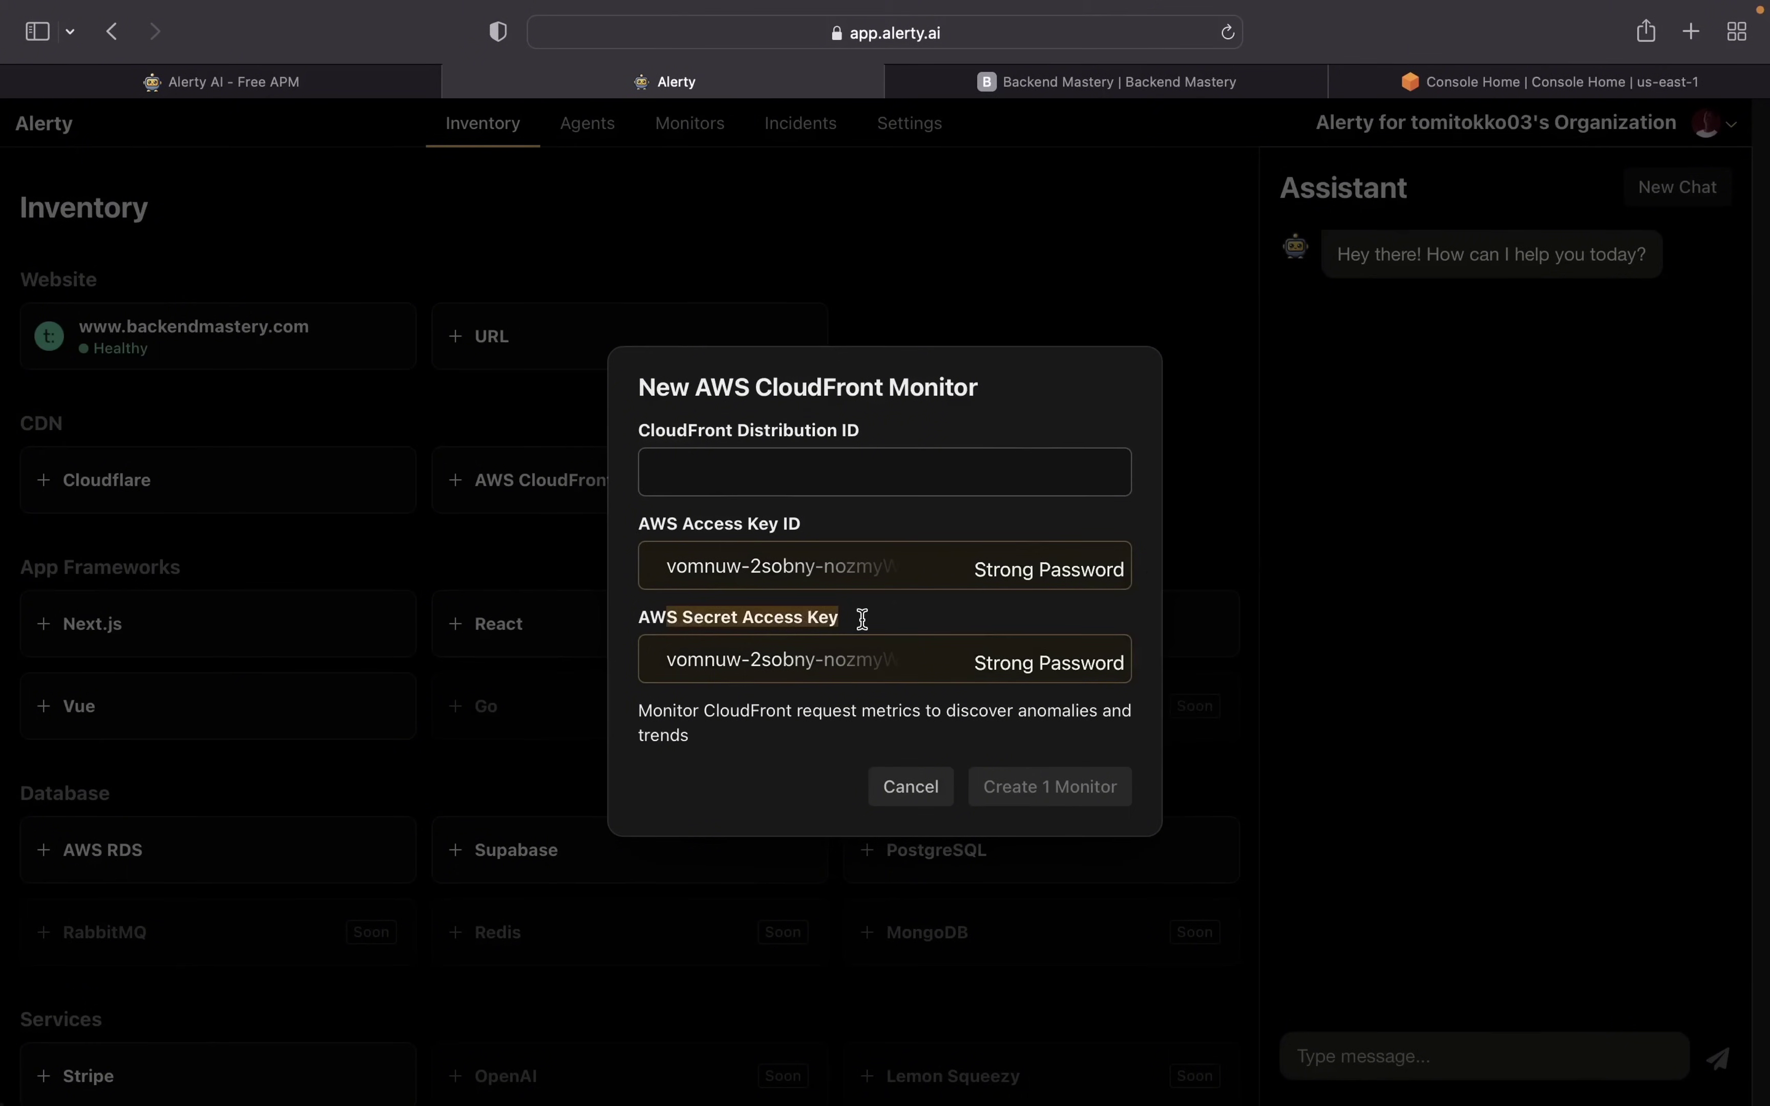
{"action": "left_click", "coordinate": [1282, 729]}
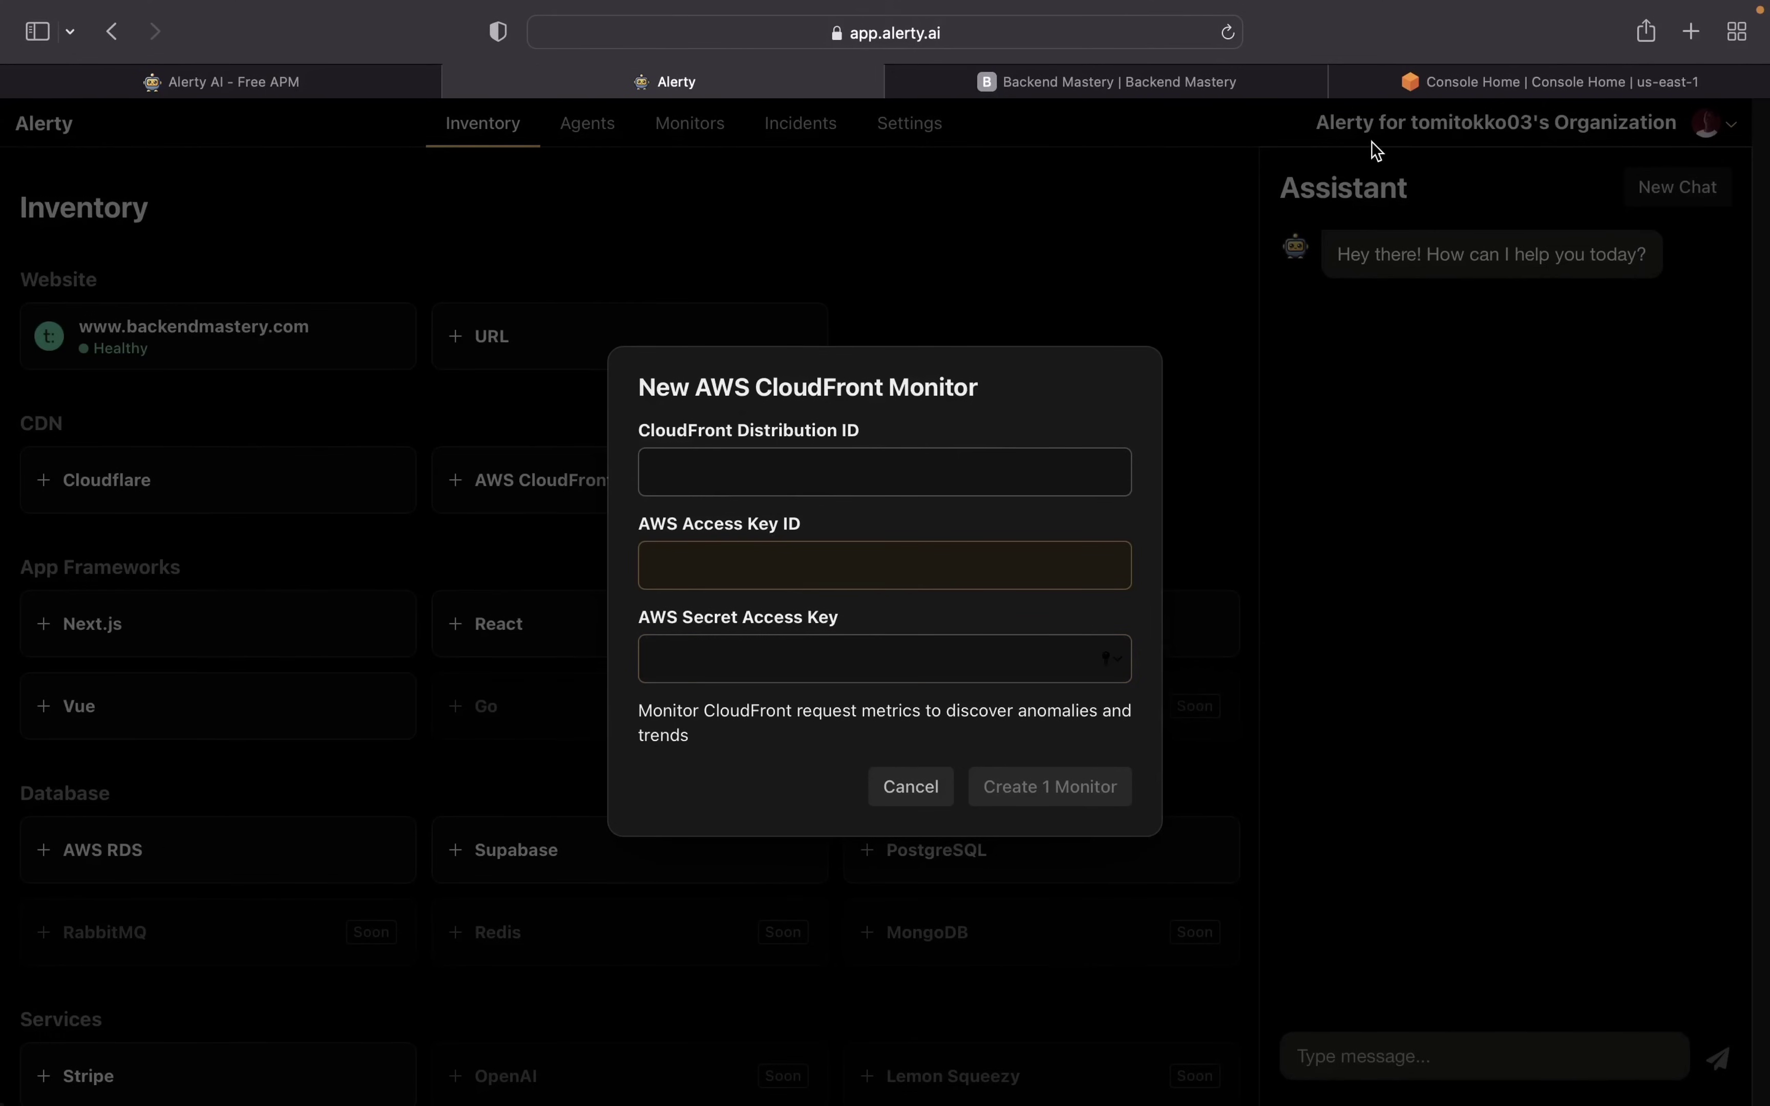
- Check the form's CloudFront Distribution ID field and open the CloudFront service in the AWS console
{"action": "left_click_drag", "start_coordinate": [740, 432], "coordinate": [883, 430]}
{"action": "left_click", "coordinate": [883, 430]}
{"action": "left_click", "coordinate": [1452, 86]}
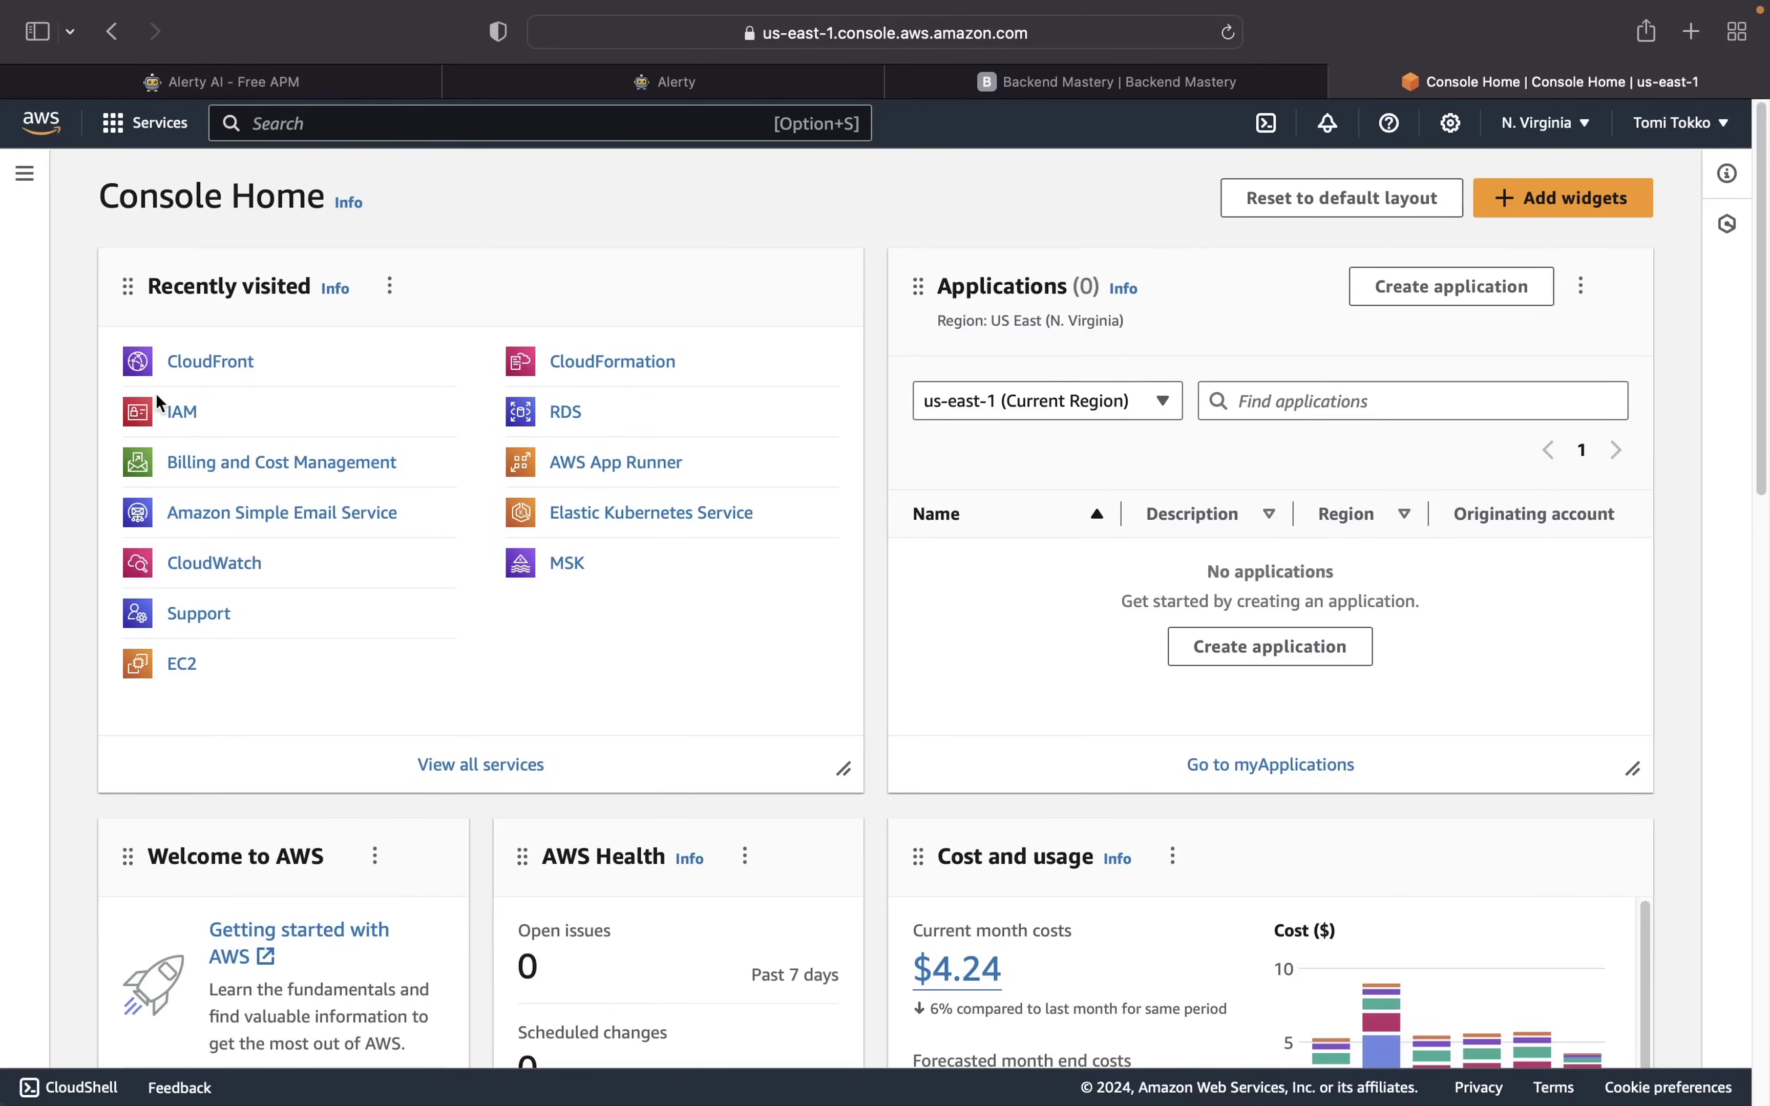
{"action": "left_click", "coordinate": [225, 369]}
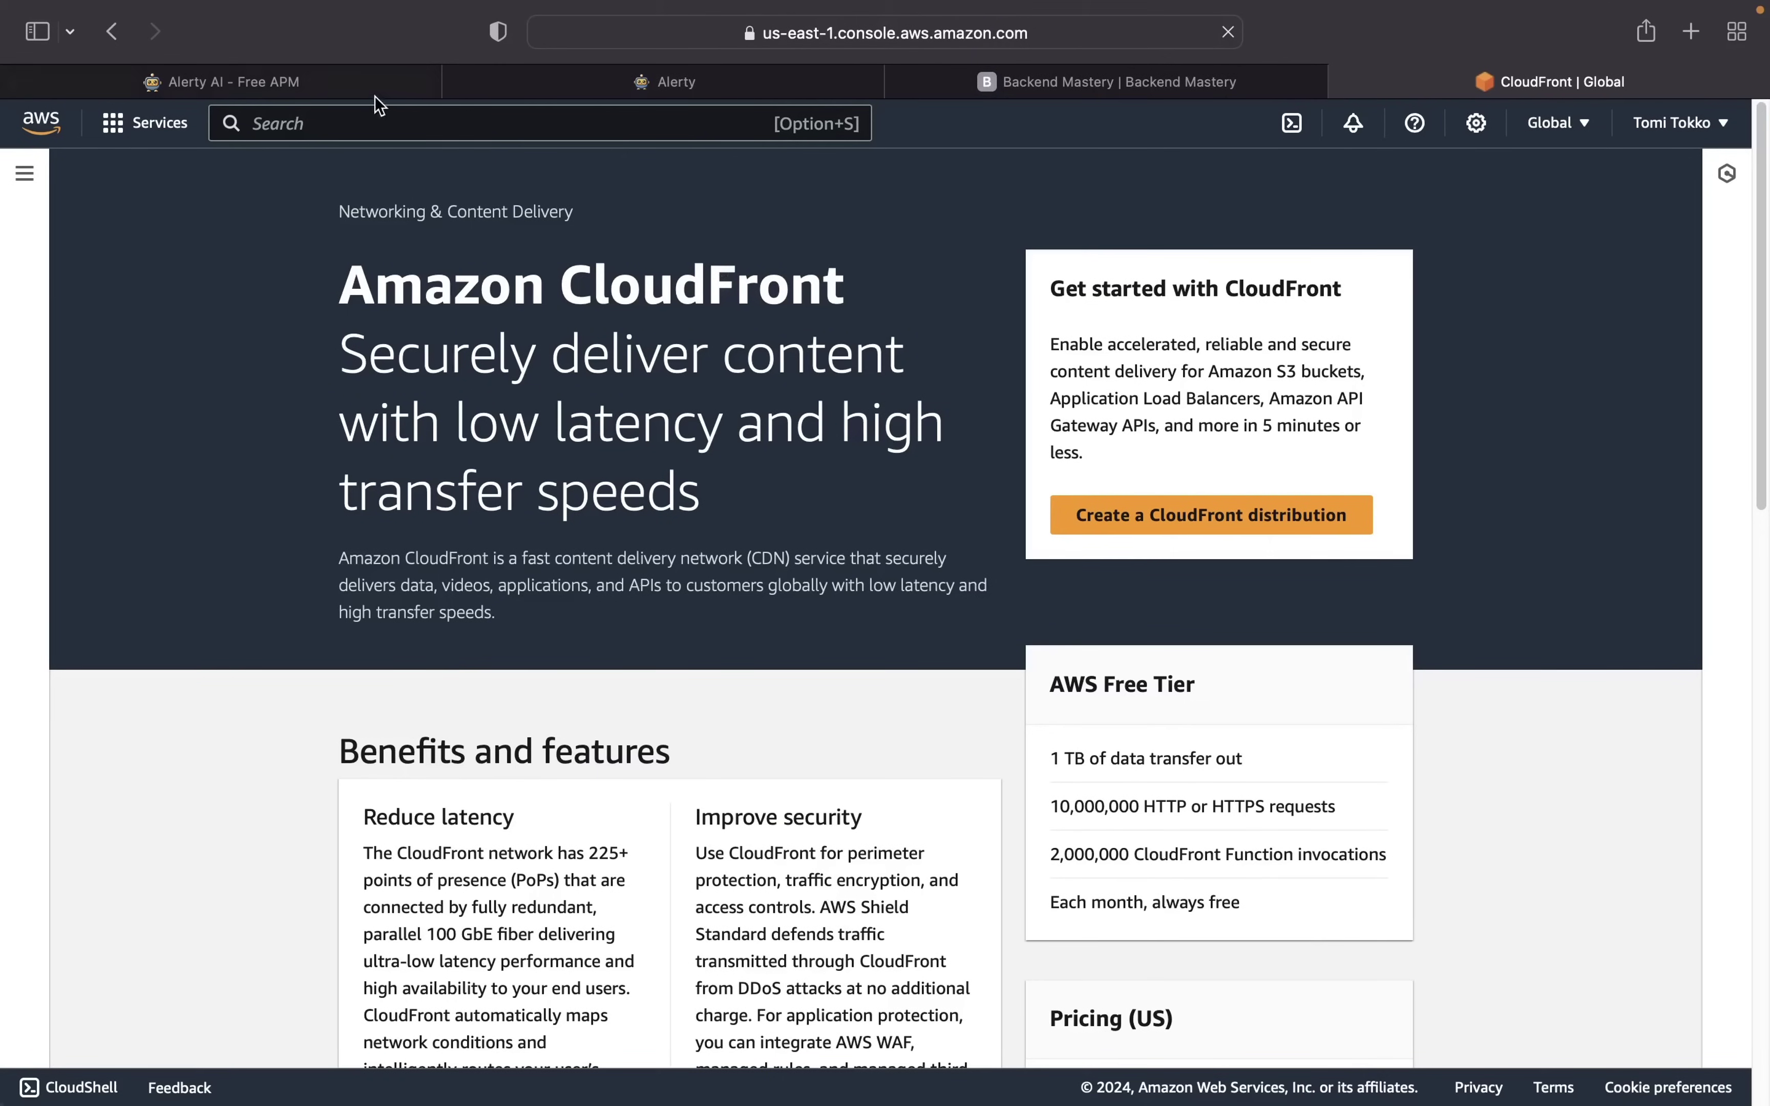
- Return to the CloudFront monitor form in Alerty and review the AWS Access Key ID and AWS Secret Access Key fields
{"action": "left_click", "coordinate": [614, 85]}
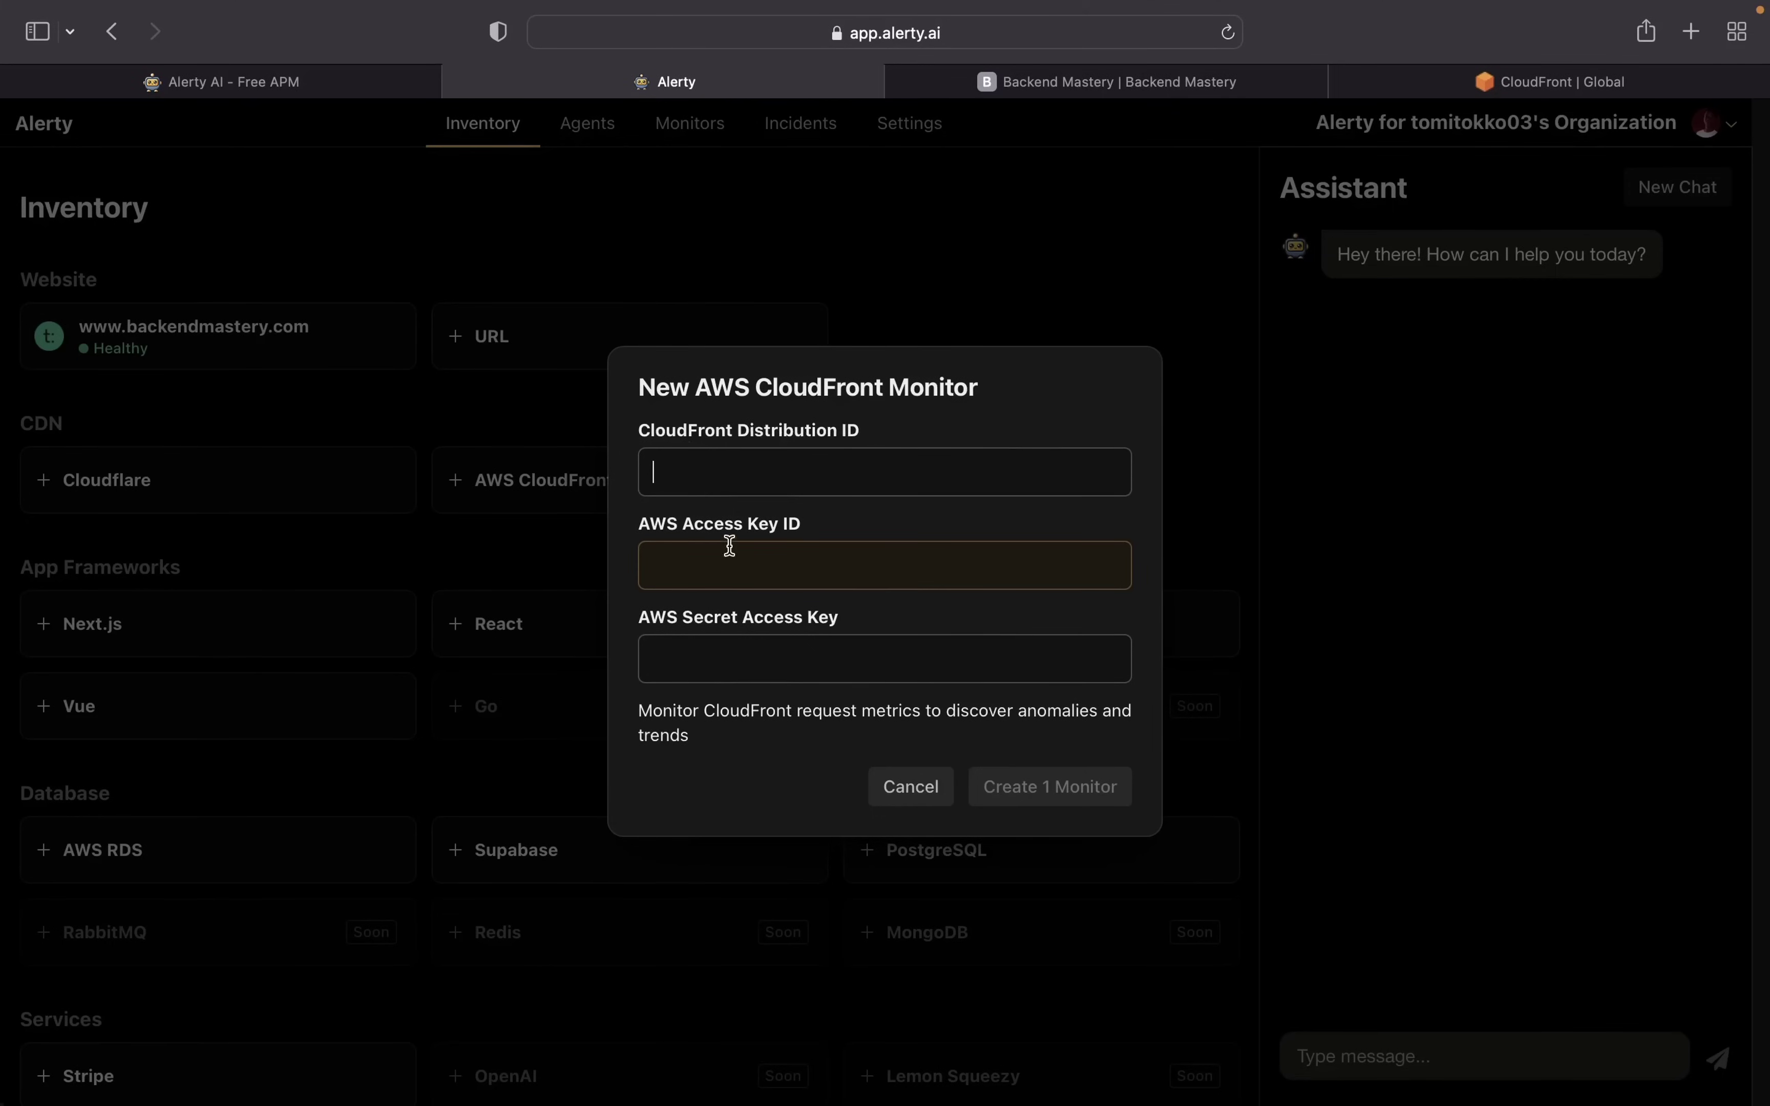
{"action": "left_click_drag", "start_coordinate": [663, 528], "coordinate": [839, 512]}
{"action": "left_click", "coordinate": [777, 579]}
{"action": "left_click_drag", "start_coordinate": [663, 618], "coordinate": [877, 630]}
{"action": "left_click", "coordinate": [879, 629]}
{"action": "left_click_drag", "start_coordinate": [643, 524], "coordinate": [872, 621]}
{"action": "left_click", "coordinate": [873, 620]}
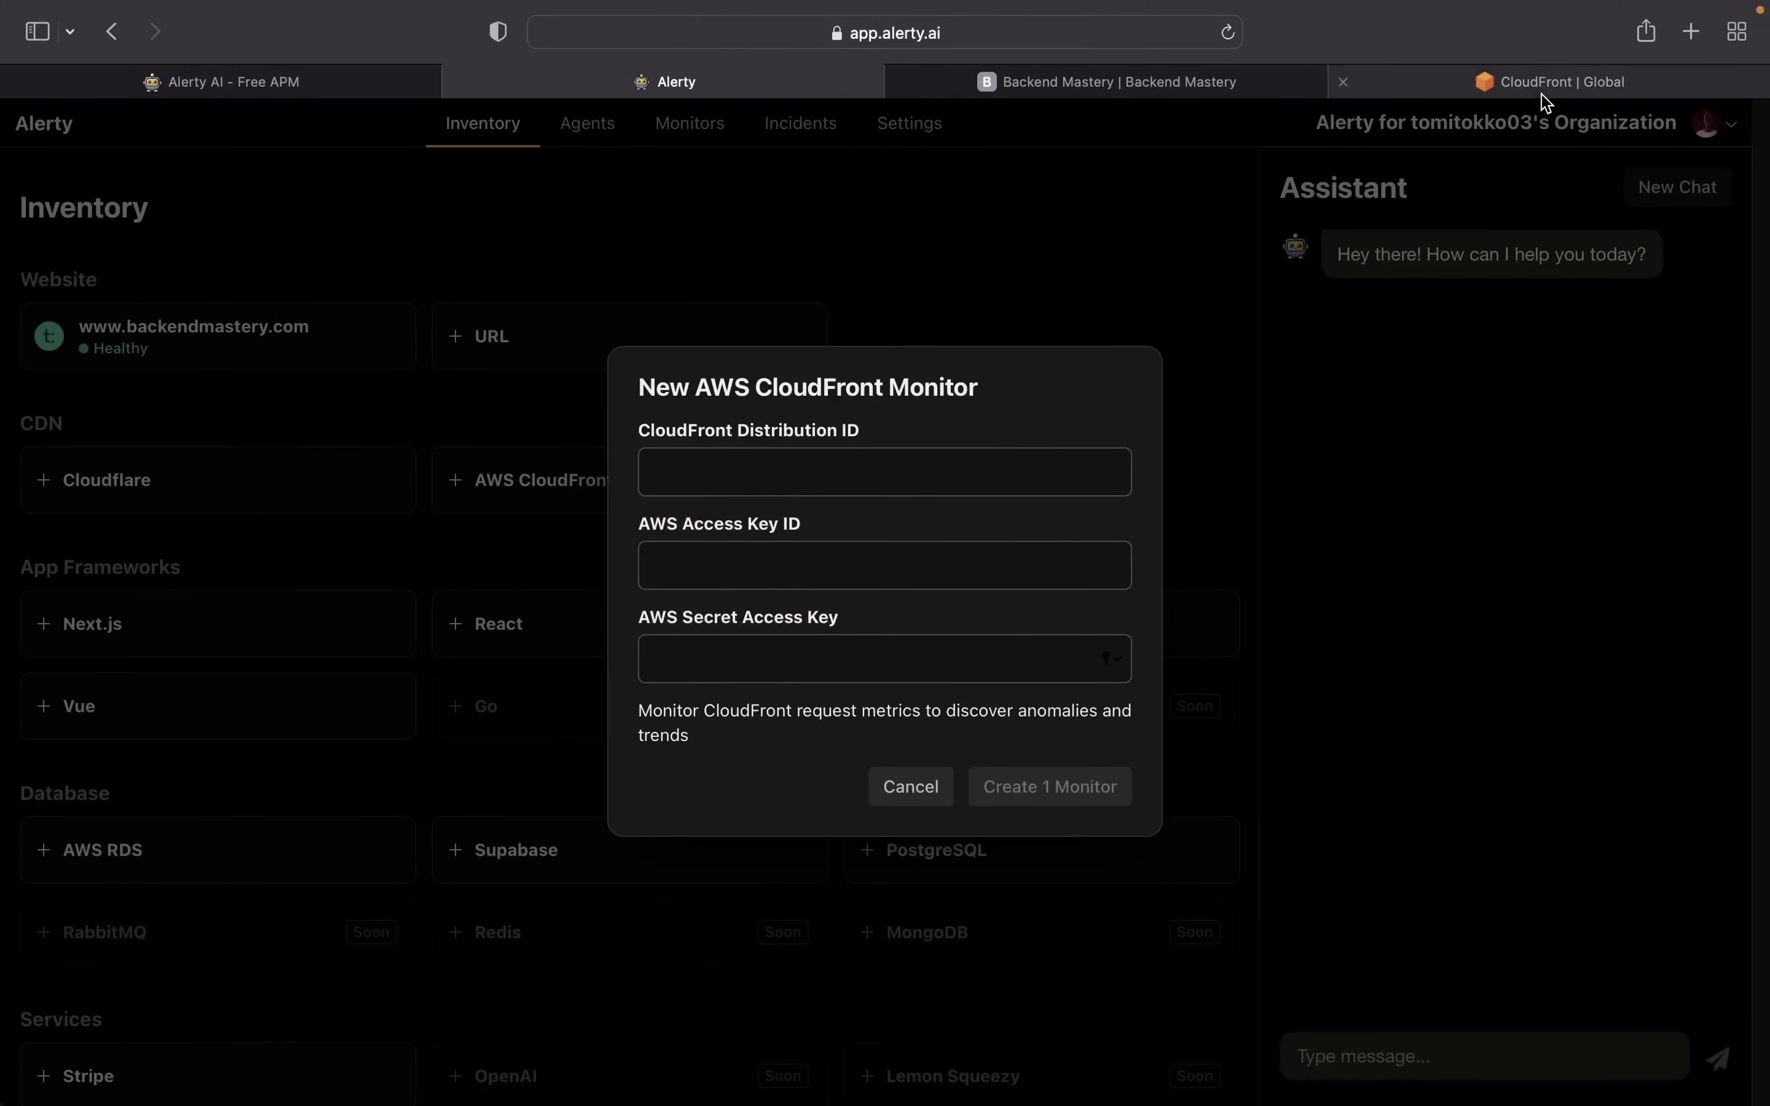
- Check the CloudFront page in the AWS console against the two AWS credential fields of Alerty's monitor form
{"action": "left_click", "coordinate": [1507, 81]}
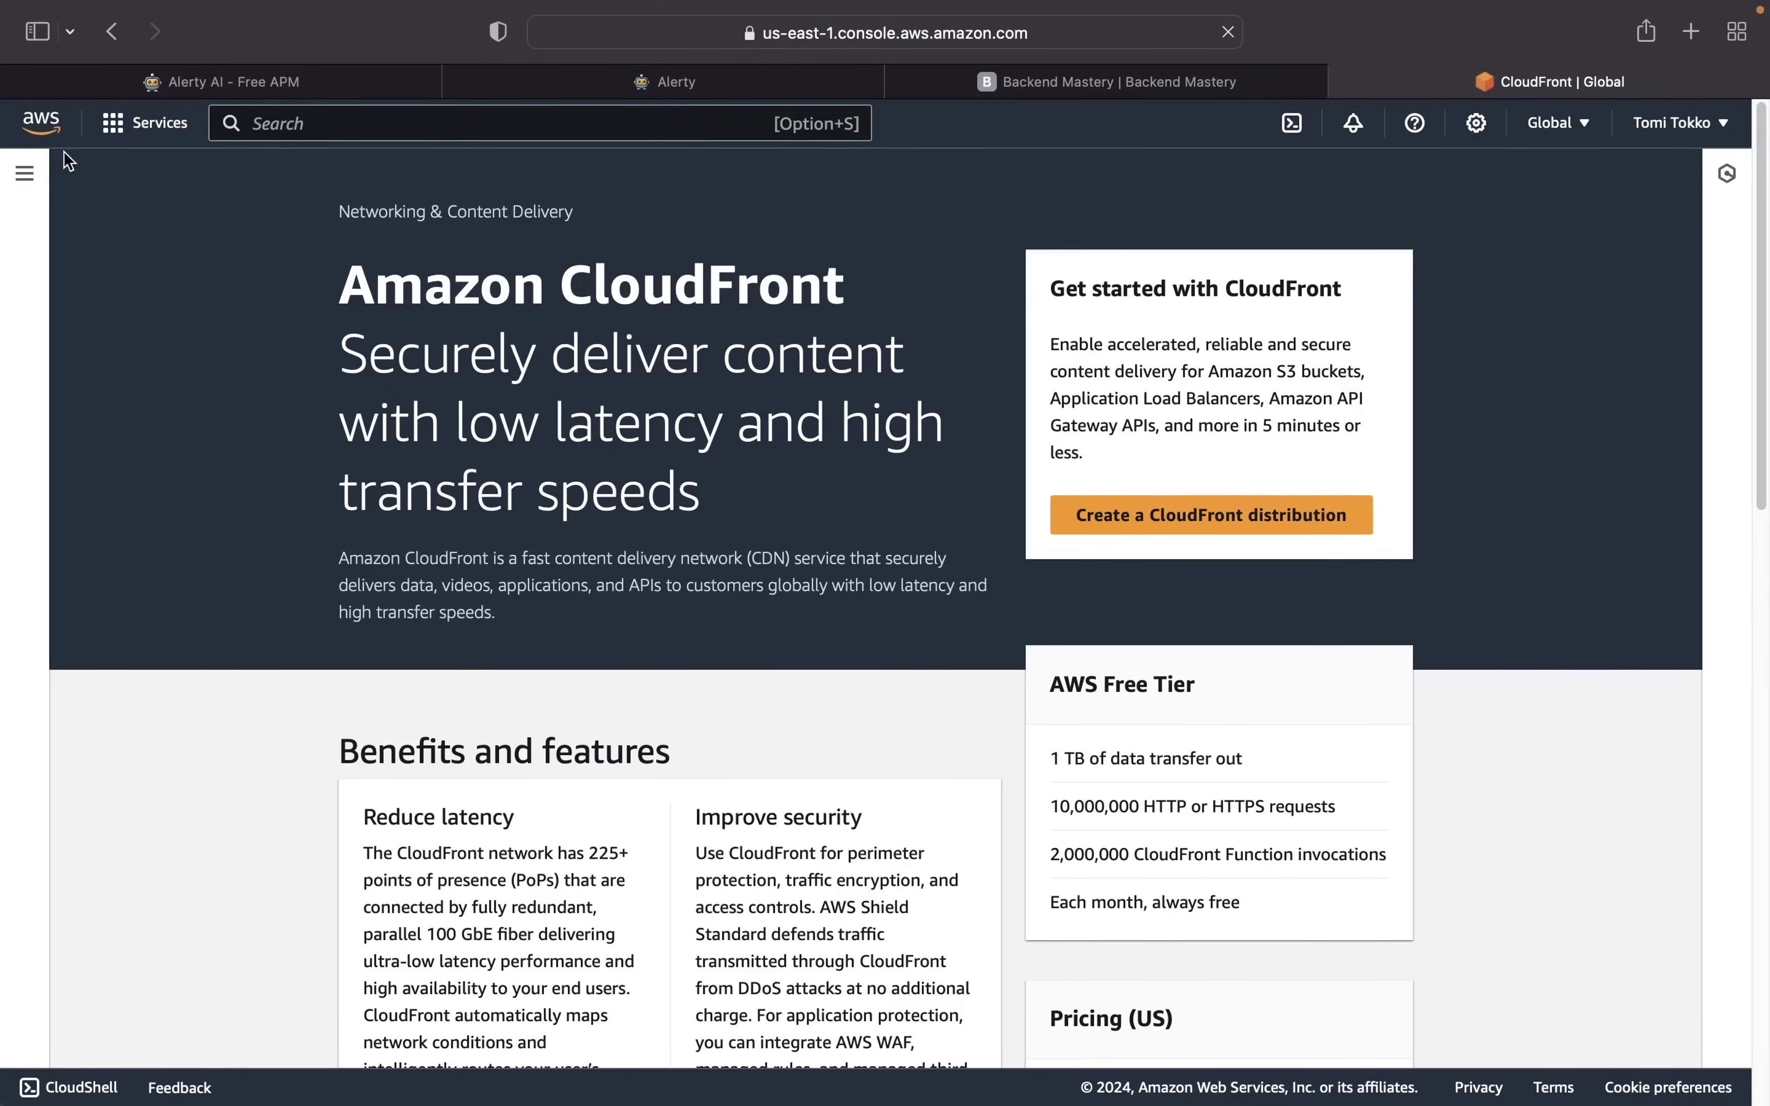
{"action": "left_click", "coordinate": [740, 78]}
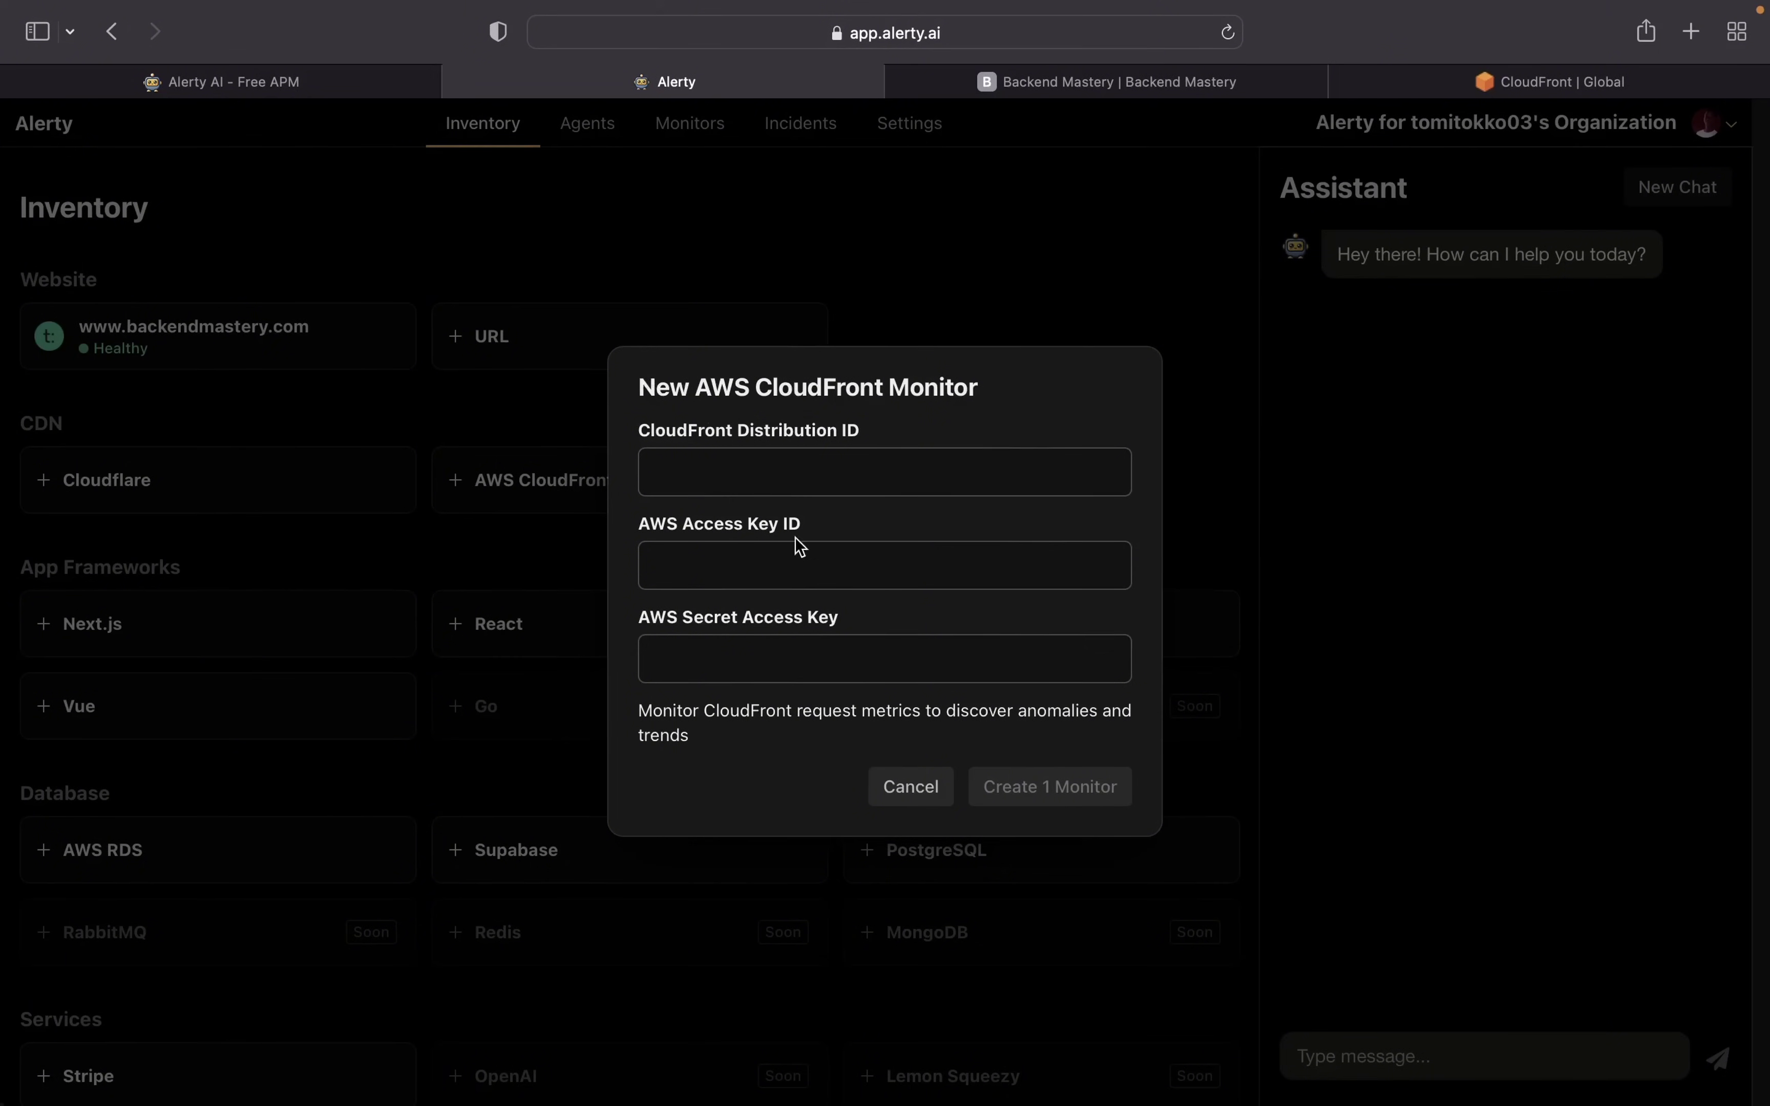
{"action": "left_click_drag", "start_coordinate": [628, 506], "coordinate": [804, 638]}
{"action": "left_click", "coordinate": [803, 638]}
{"action": "left_click_drag", "start_coordinate": [641, 523], "coordinate": [858, 625]}
{"action": "left_click", "coordinate": [863, 625]}
- Switch to the AWS console, open the IAM users list and open the form for creating a new user
{"action": "left_click", "coordinate": [1435, 92]}
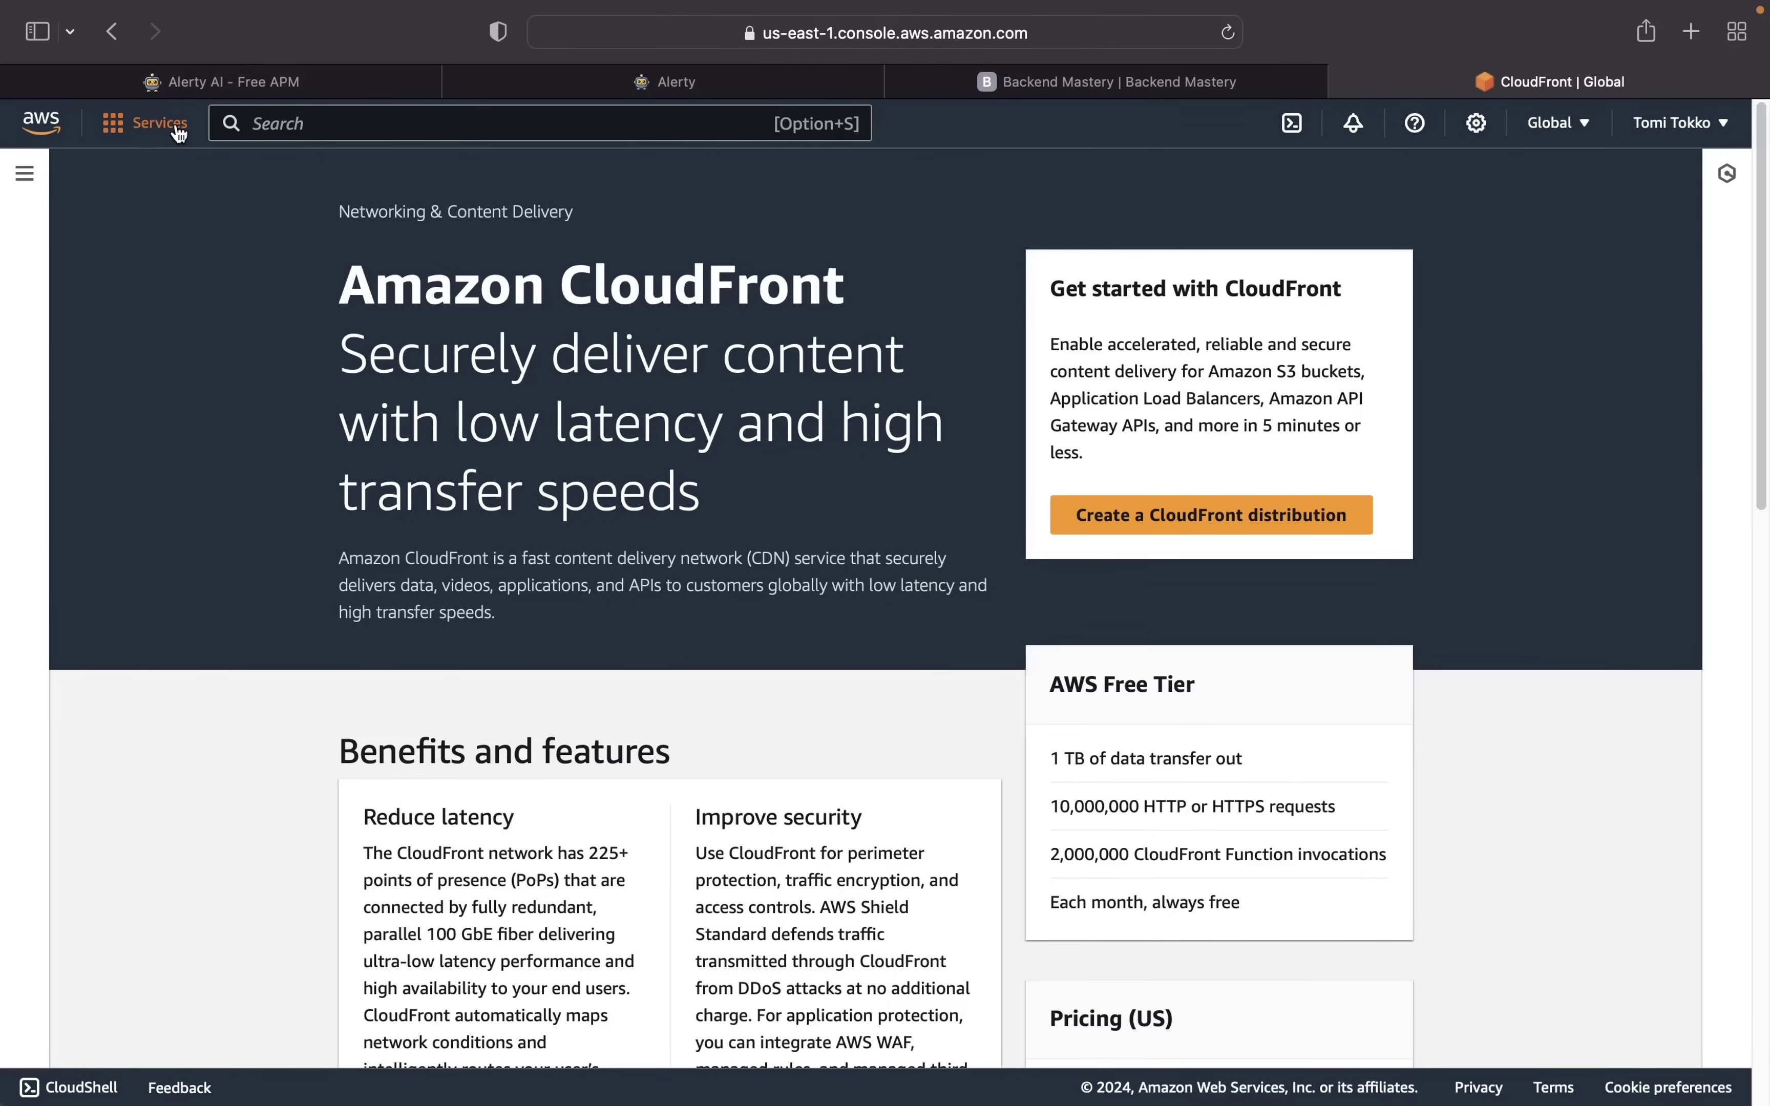
{"action": "left_click", "coordinate": [172, 128]}
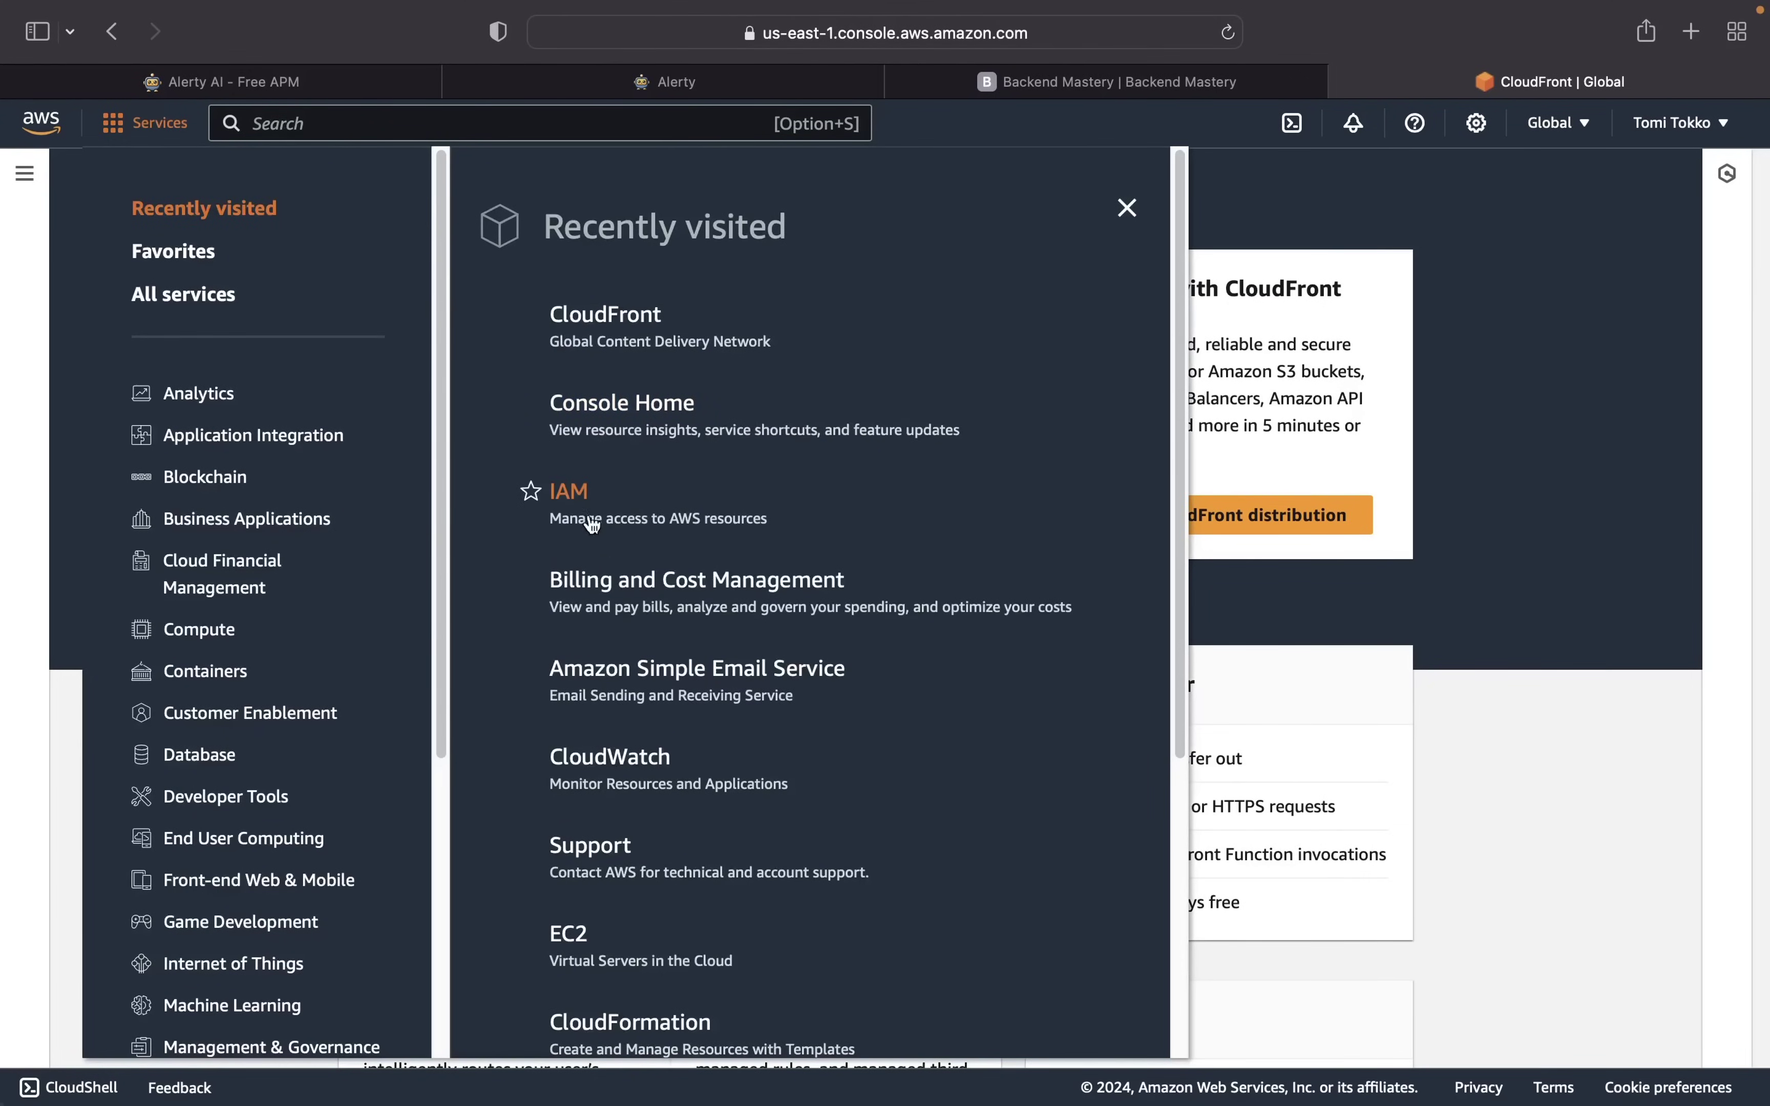
{"action": "left_click", "coordinate": [567, 492]}
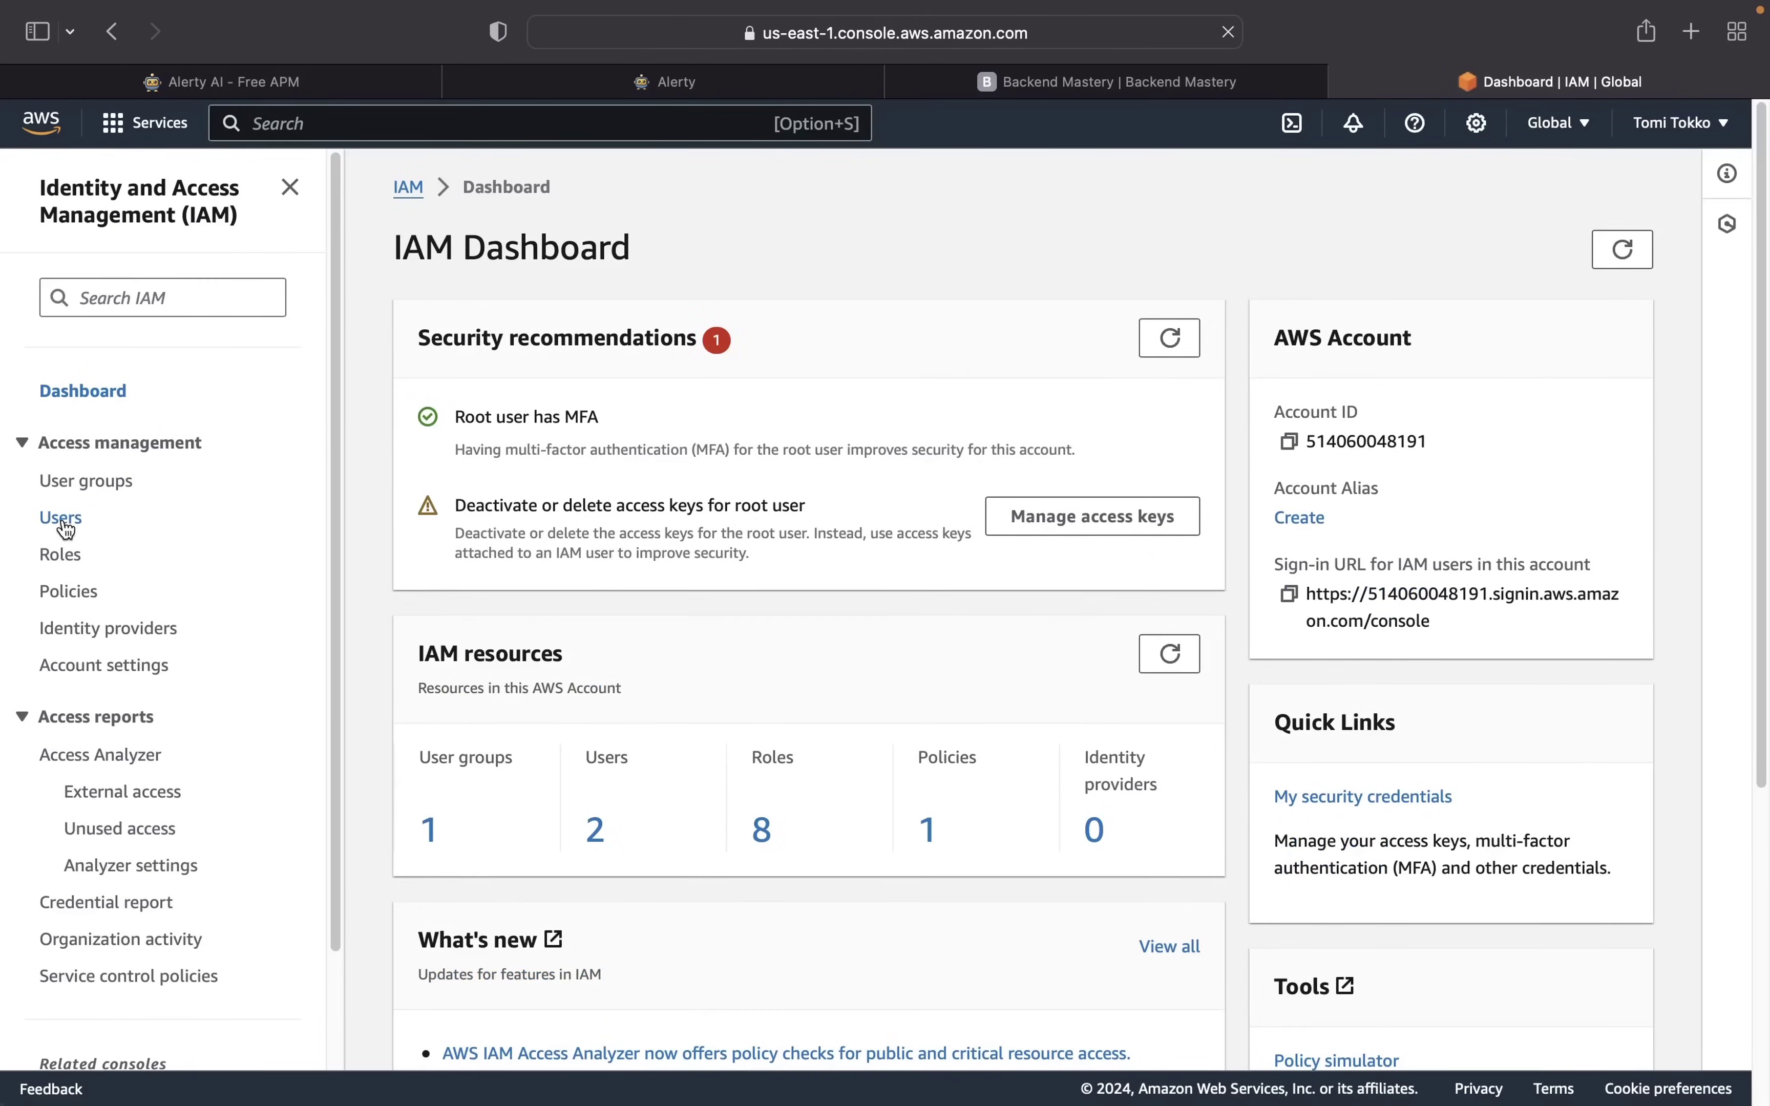
{"action": "left_click", "coordinate": [63, 521]}
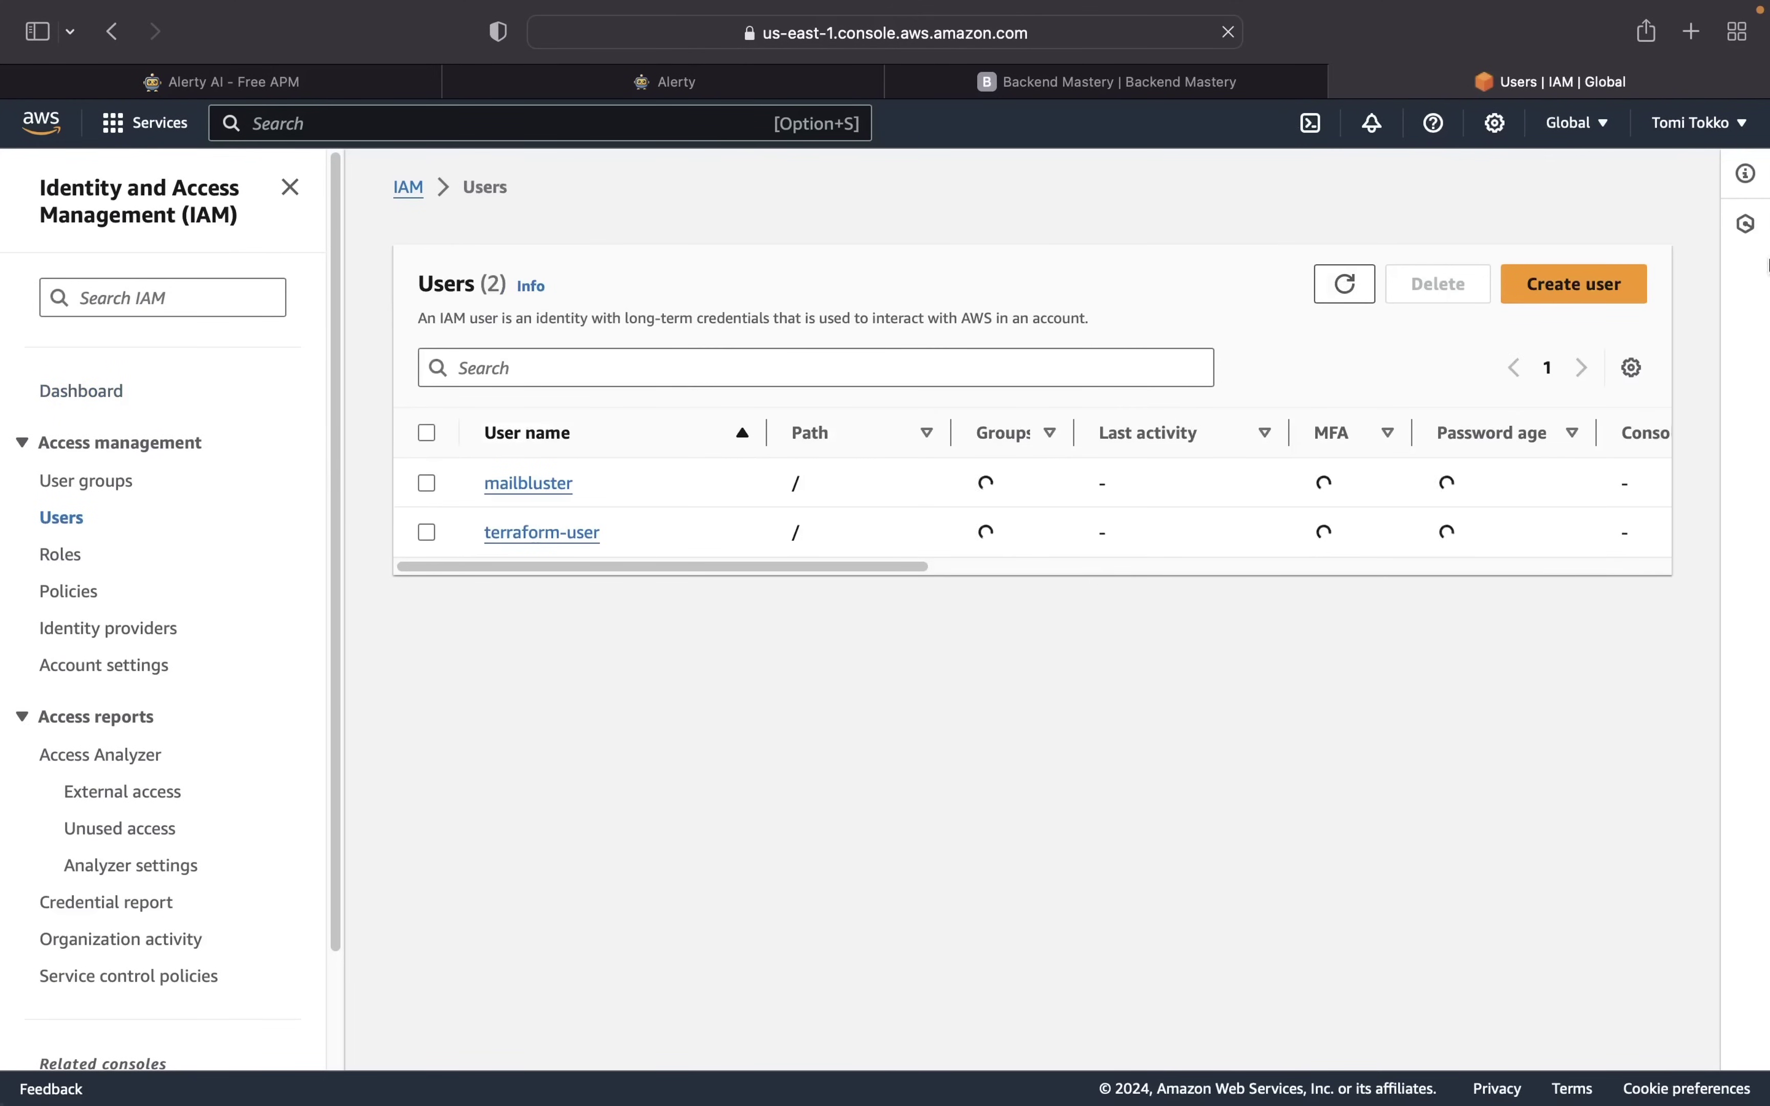
{"action": "left_click", "coordinate": [1584, 277]}
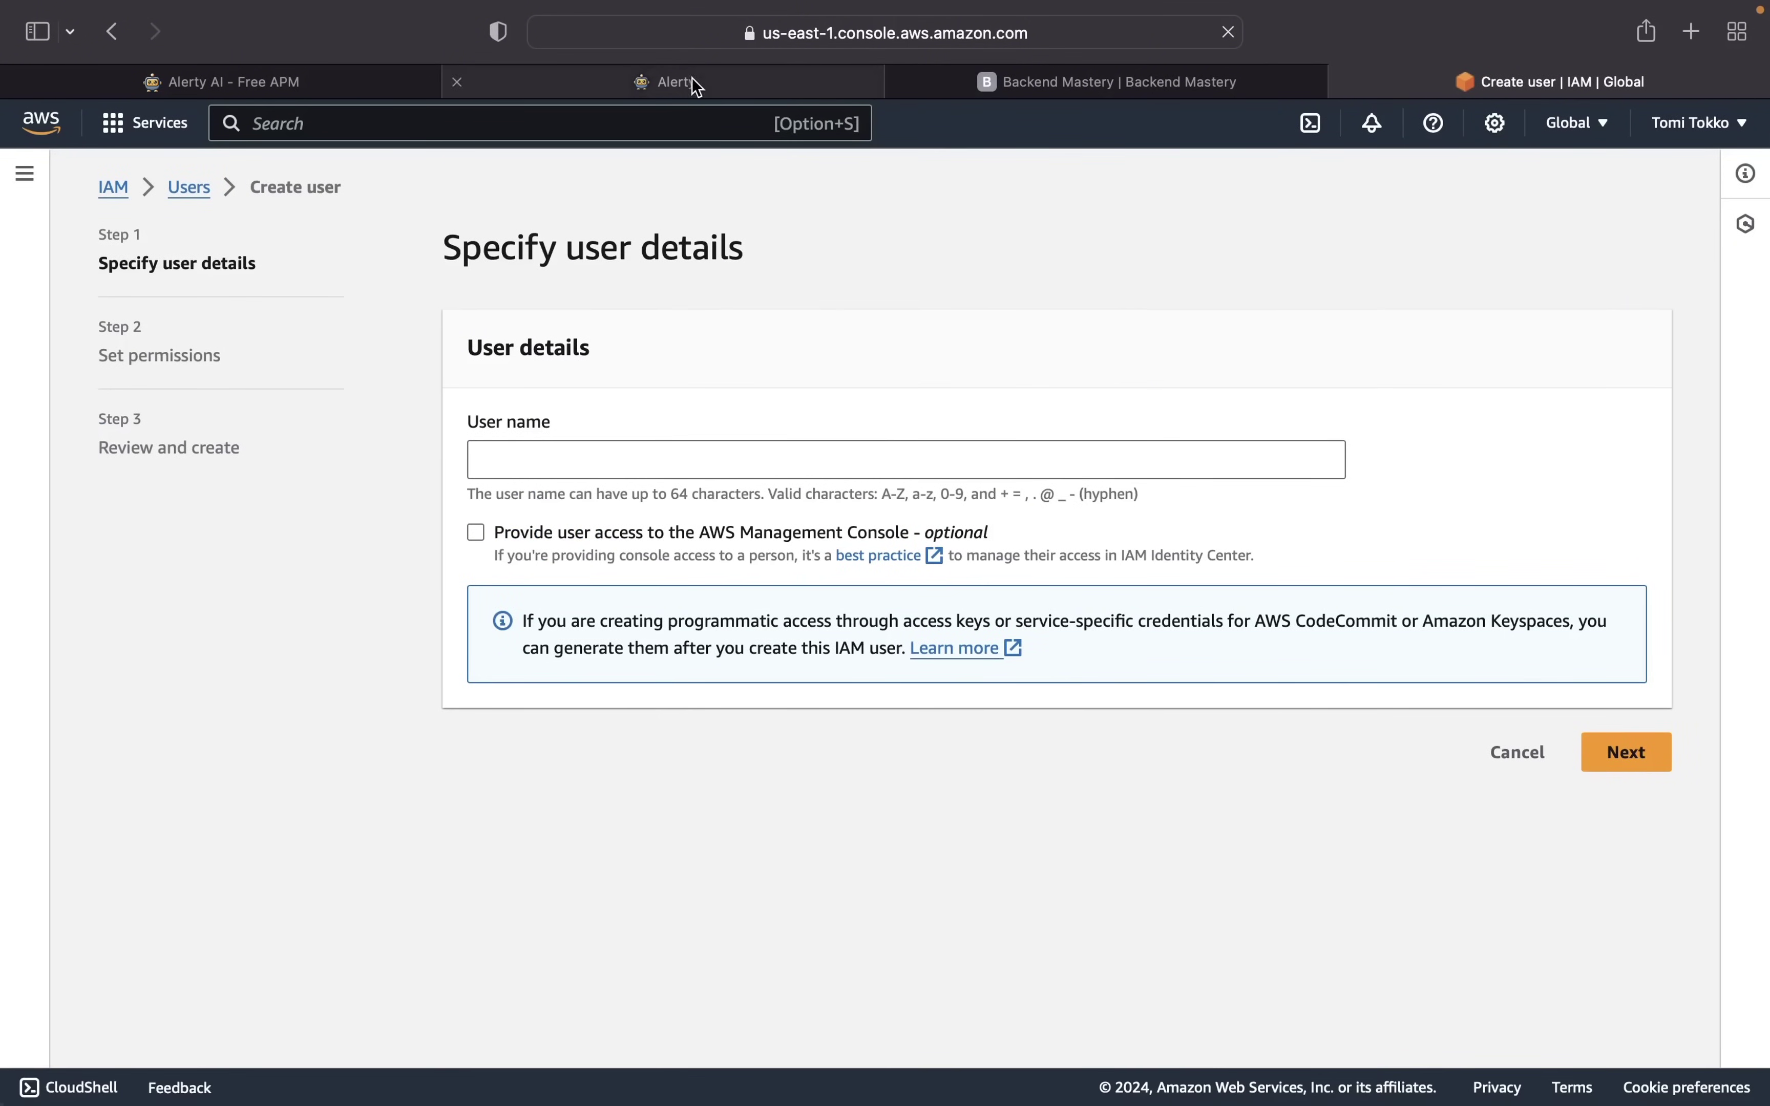
- Cancel the new CloudFront monitor in Alerty and examine the Zone ID and API Token fields required for a Cloudflare monitor
{"action": "left_click", "coordinate": [640, 82]}
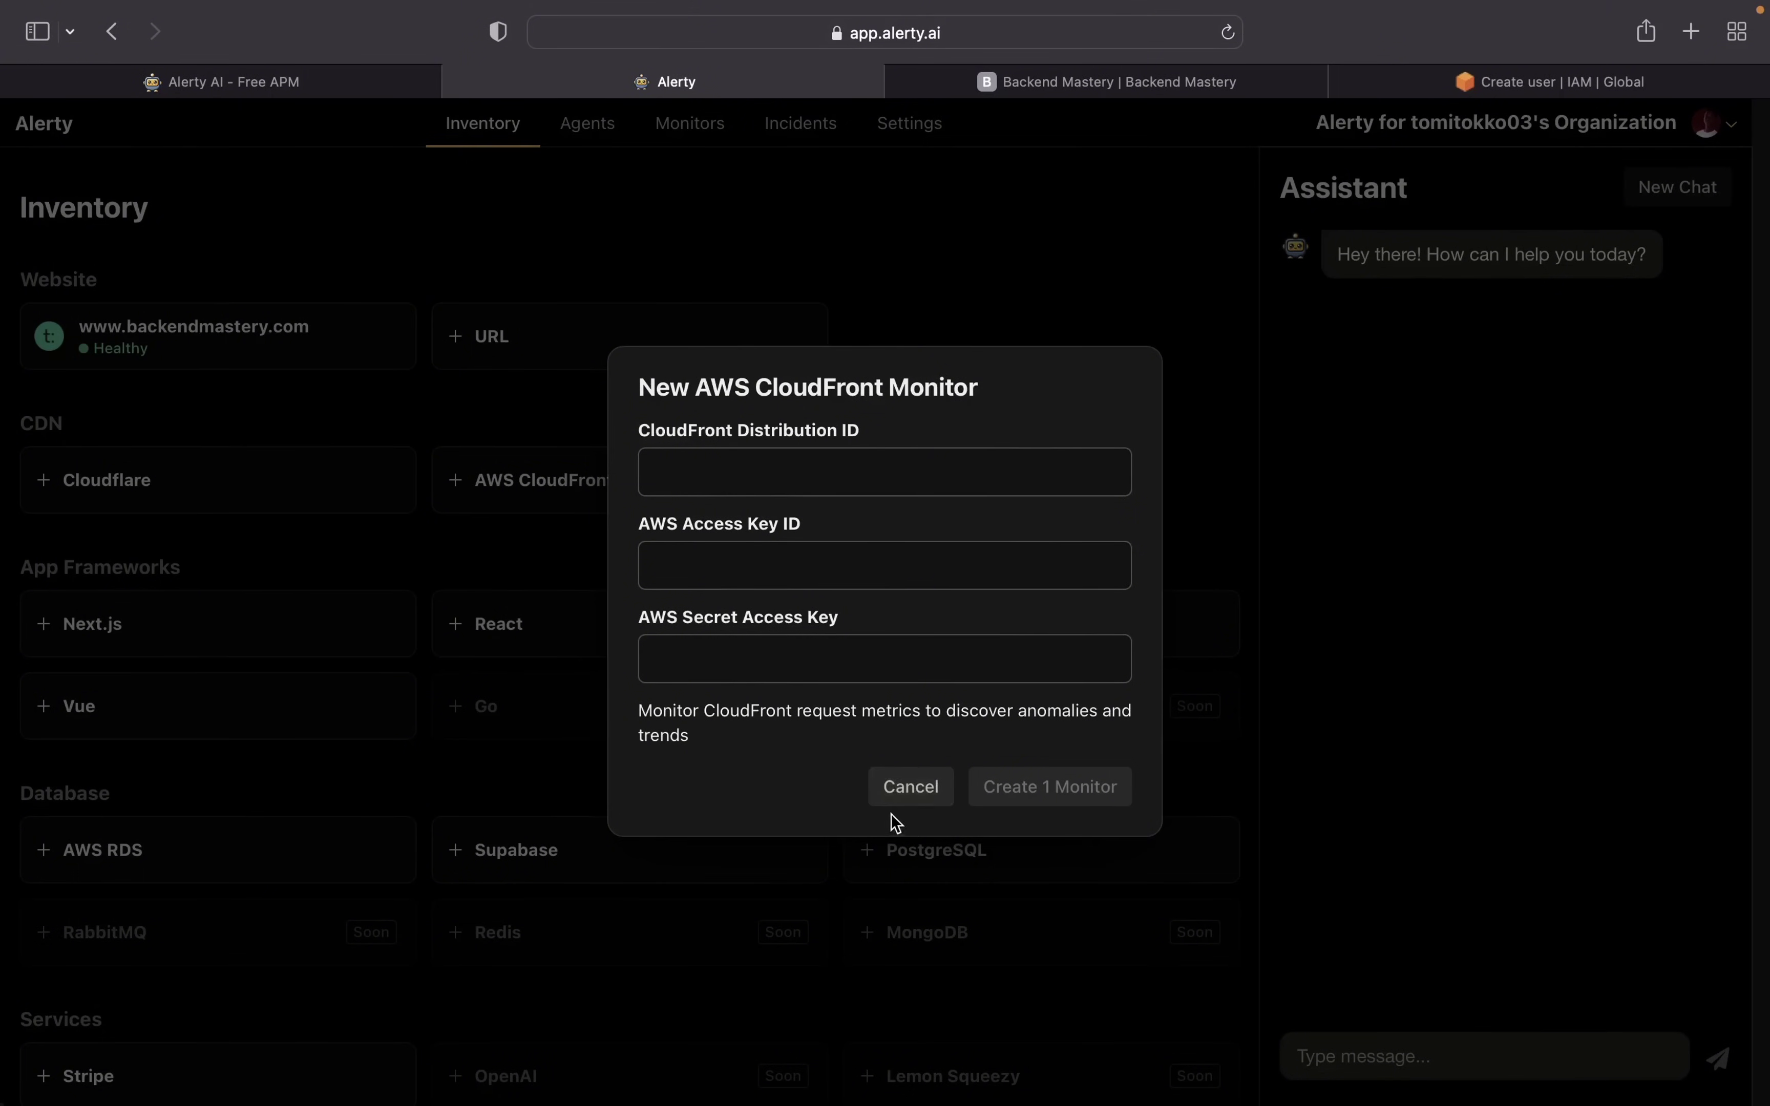
{"action": "left_click", "coordinate": [906, 796]}
{"action": "left_click", "coordinate": [331, 481]}
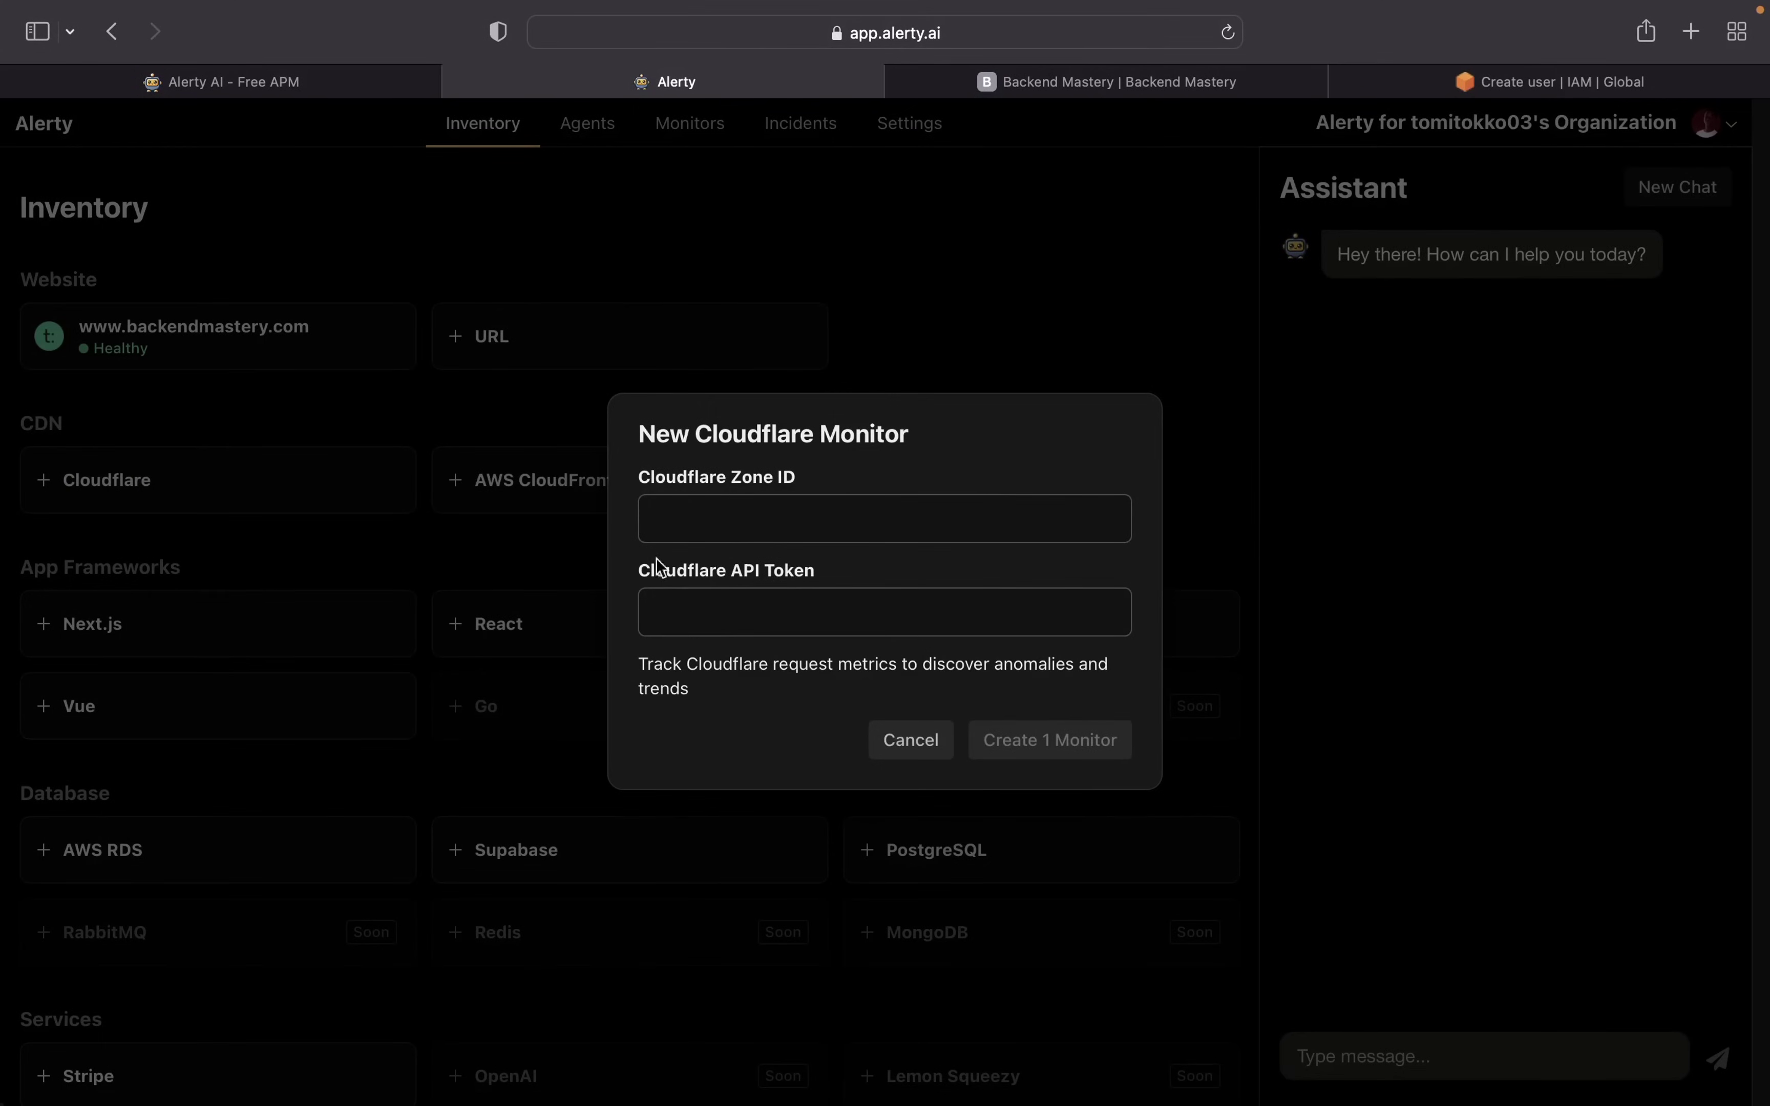
{"action": "left_click_drag", "start_coordinate": [651, 454], "coordinate": [810, 589]}
{"action": "left_click", "coordinate": [809, 596]}
{"action": "left_click", "coordinate": [418, 605]}
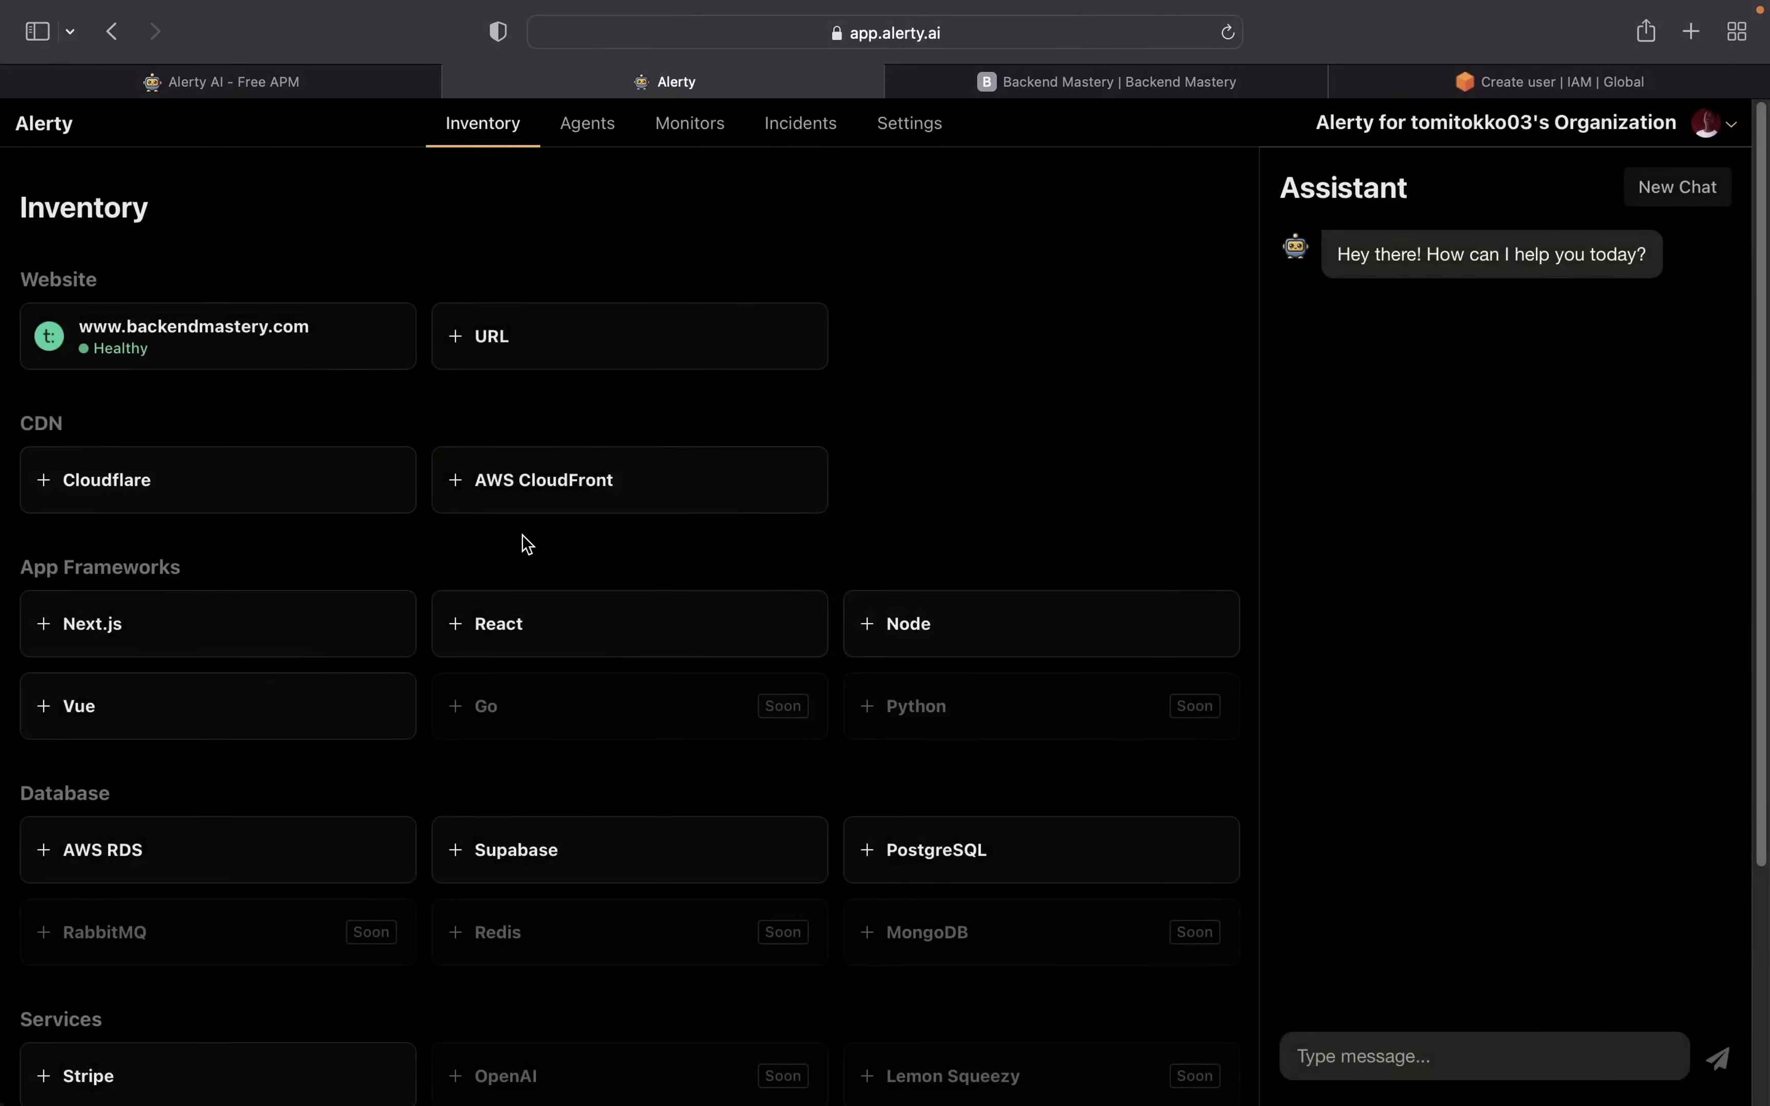
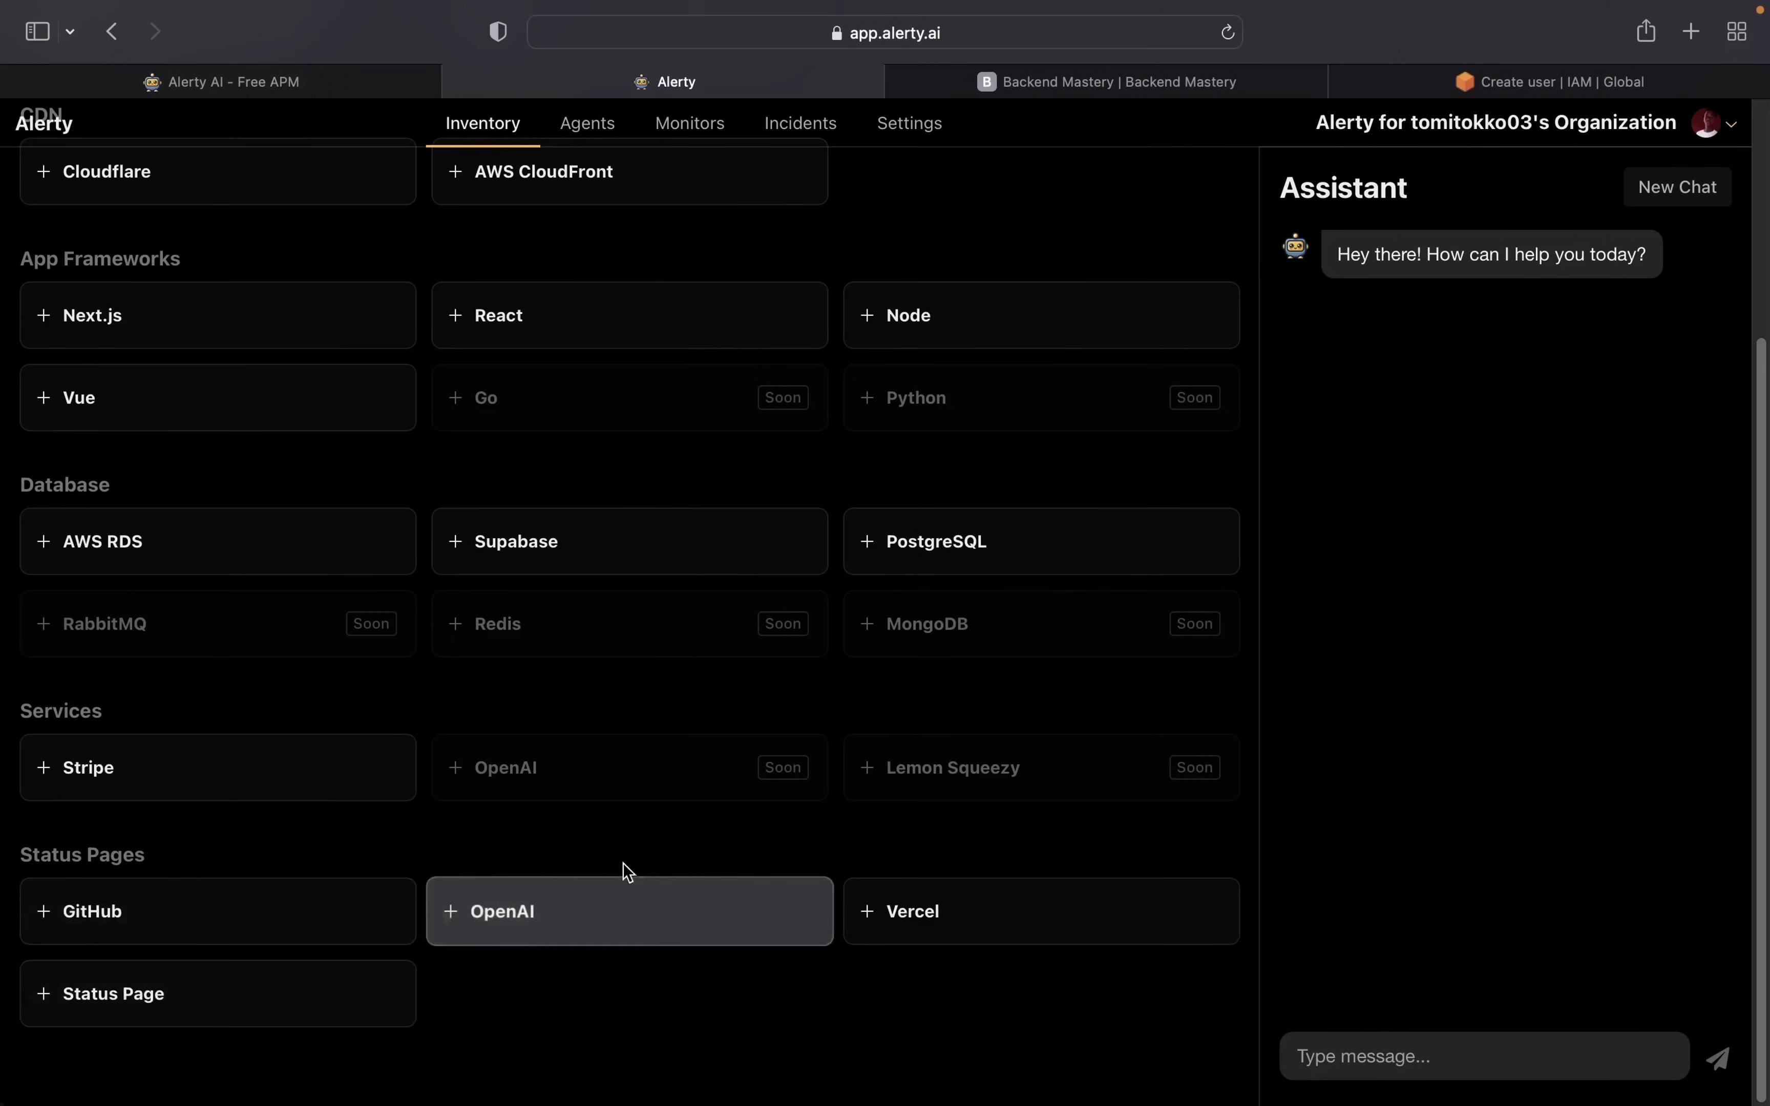
- Open the OpenAI status page monitor form, check the status URL it tracks and cancel it
{"action": "left_click", "coordinate": [552, 910]}
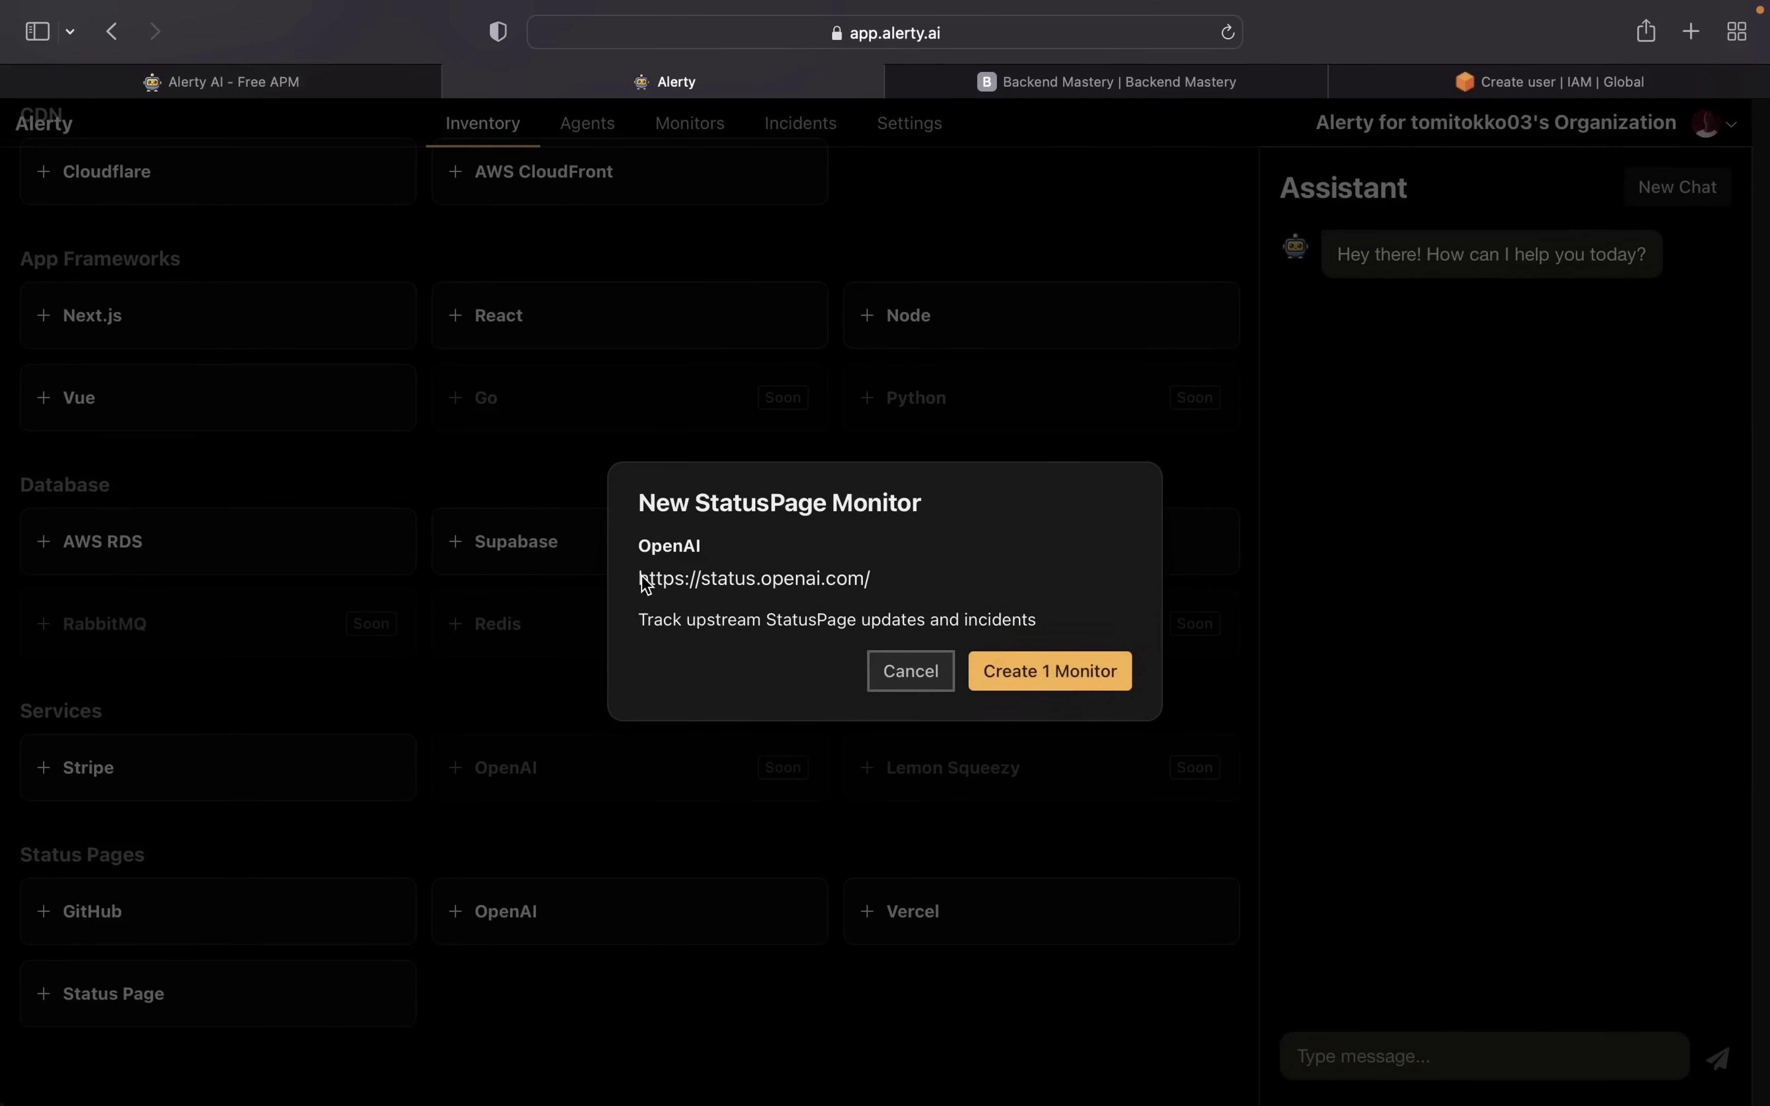
{"action": "left_click_drag", "start_coordinate": [642, 578], "coordinate": [936, 589]}
{"action": "left_click", "coordinate": [940, 589]}
{"action": "left_click", "coordinate": [942, 688]}
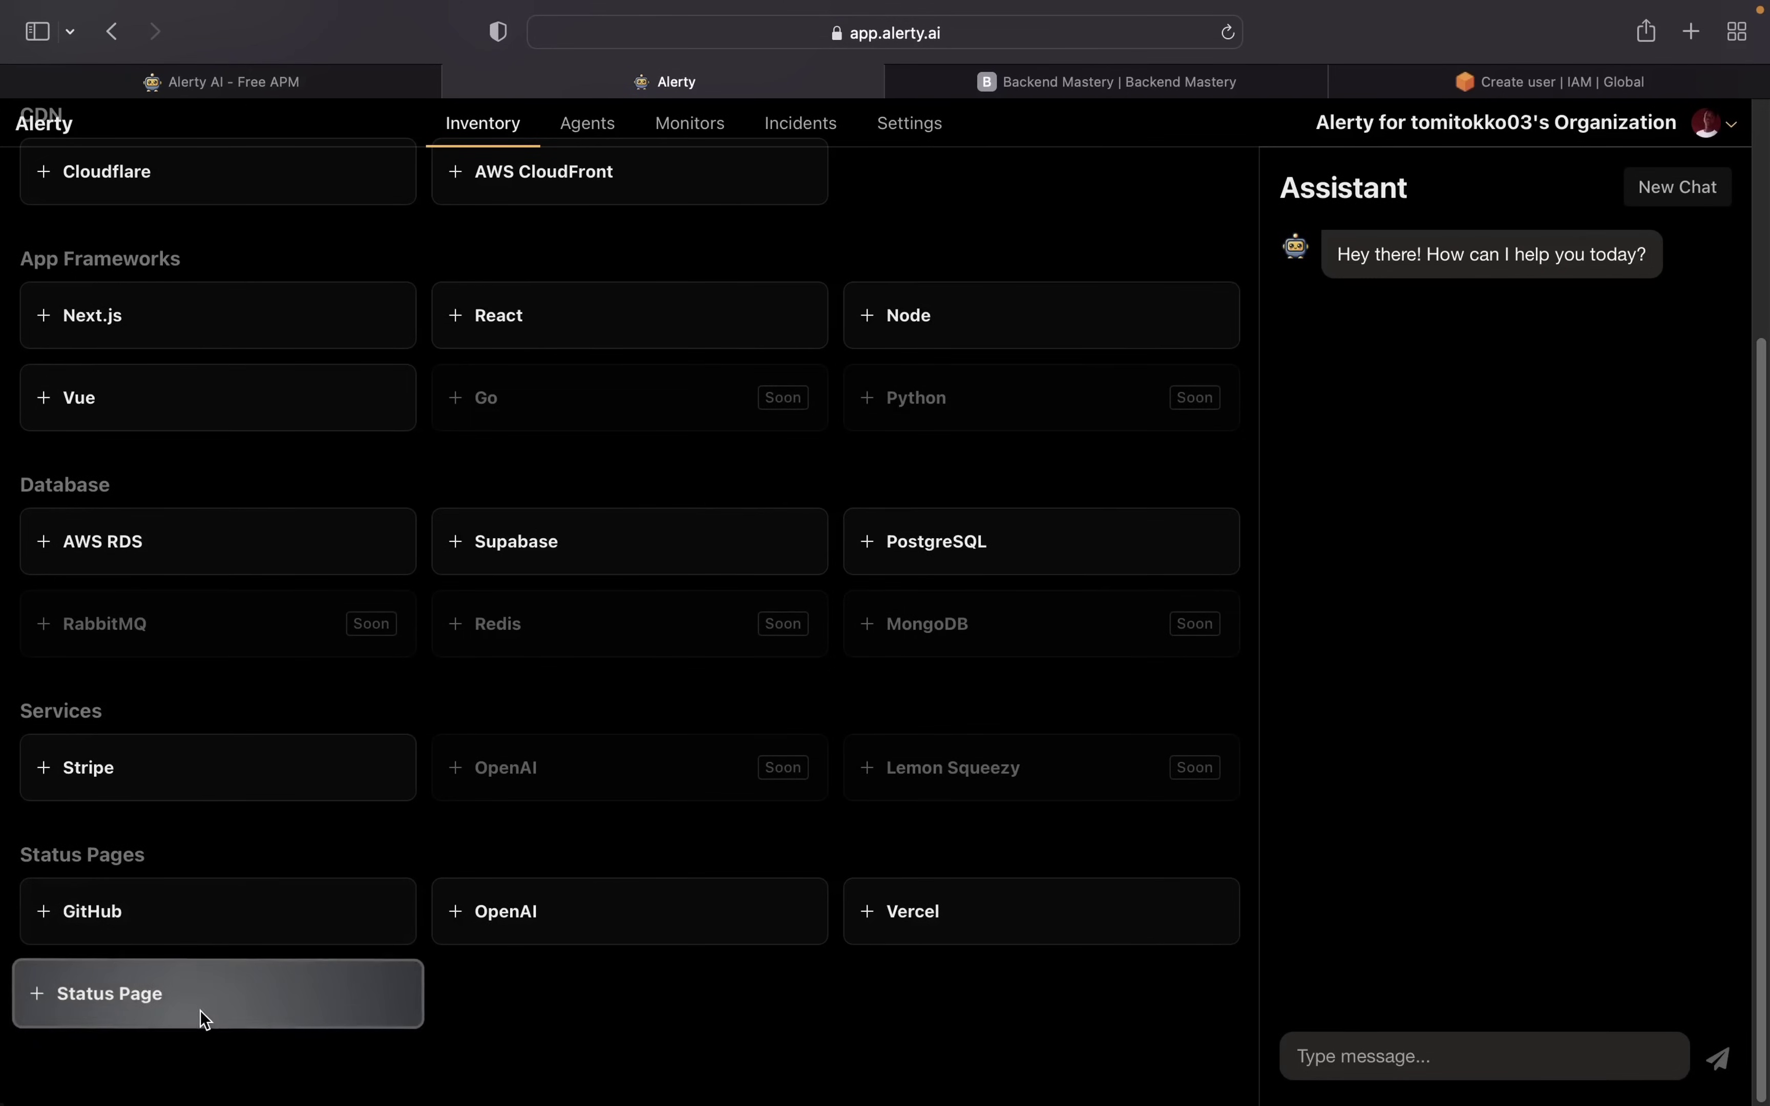
- Open the generic status page monitor form and look through the list of services whose status pages can be tracked
{"action": "left_click", "coordinate": [103, 1024]}
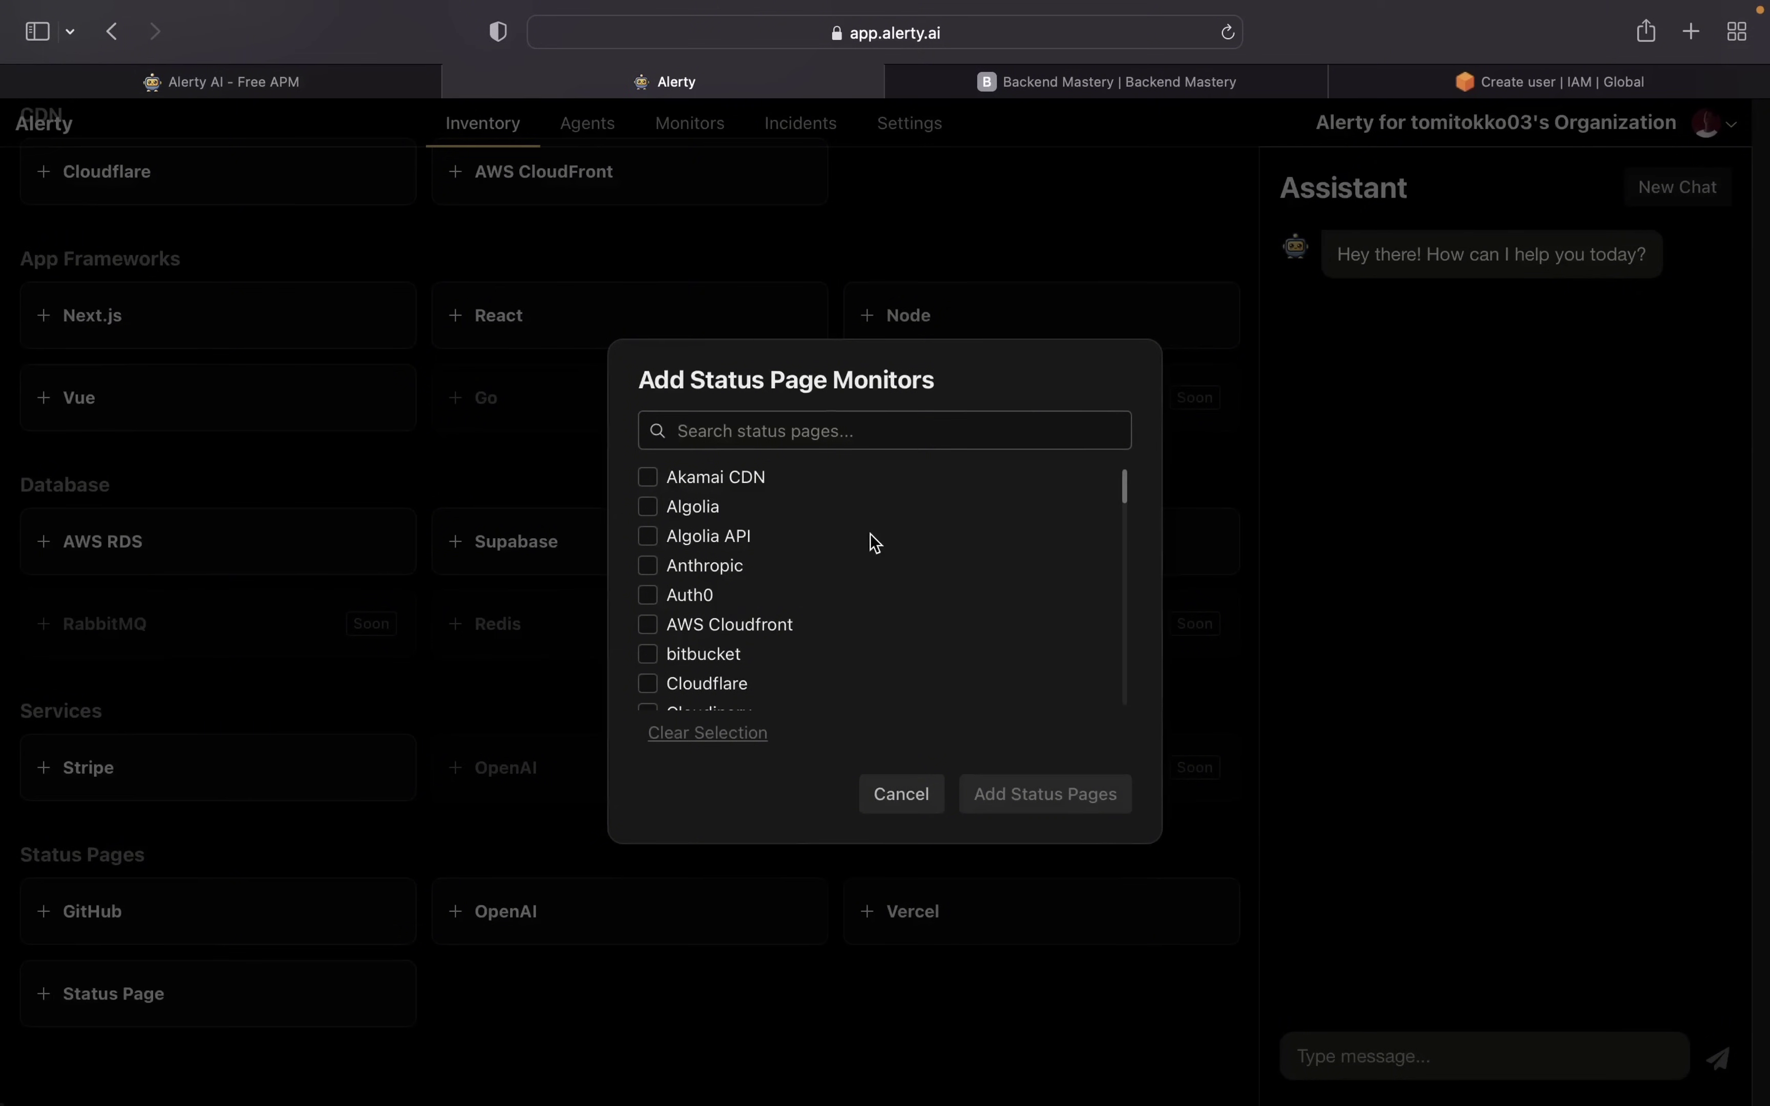
{"action": "scroll", "coordinate": [766, 512], "scroll_direction": "down", "scroll_amount": 15}
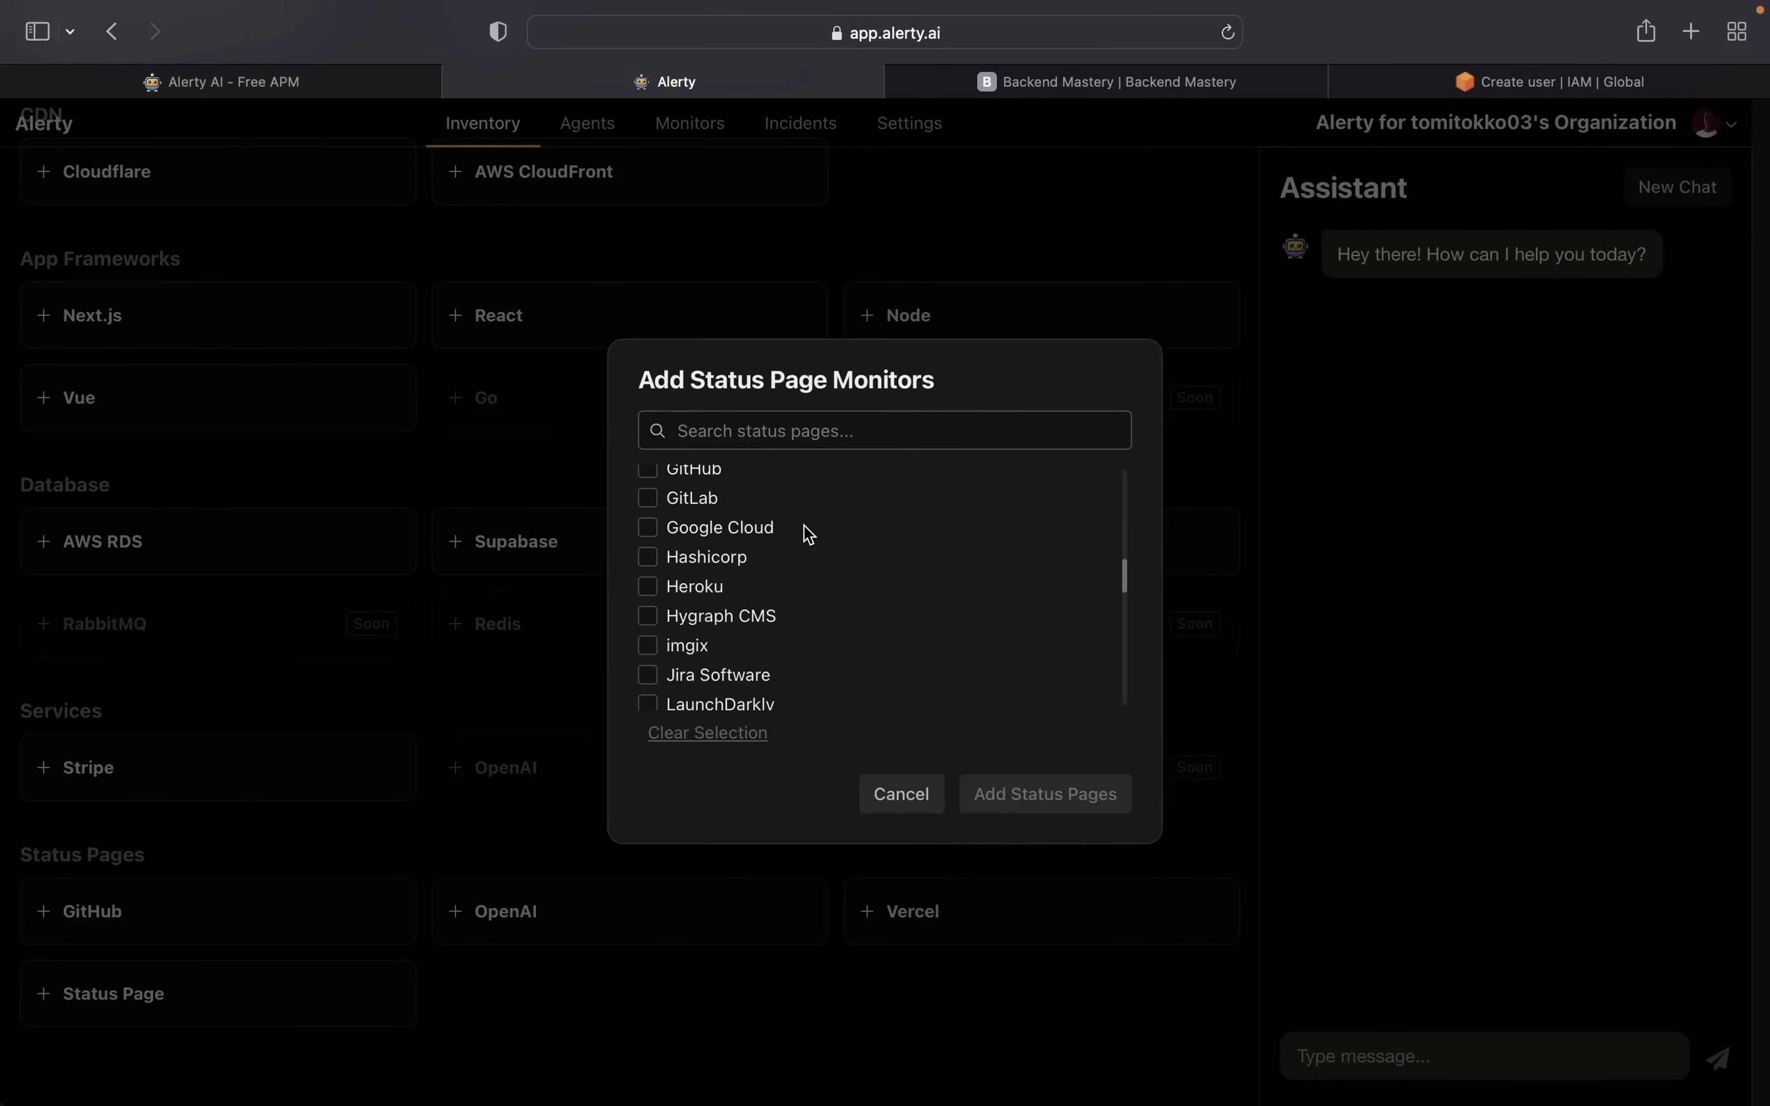
{"action": "scroll", "coordinate": [806, 537], "scroll_direction": "down", "scroll_amount": 5}
{"action": "scroll", "coordinate": [738, 530], "scroll_direction": "up", "scroll_amount": 3}
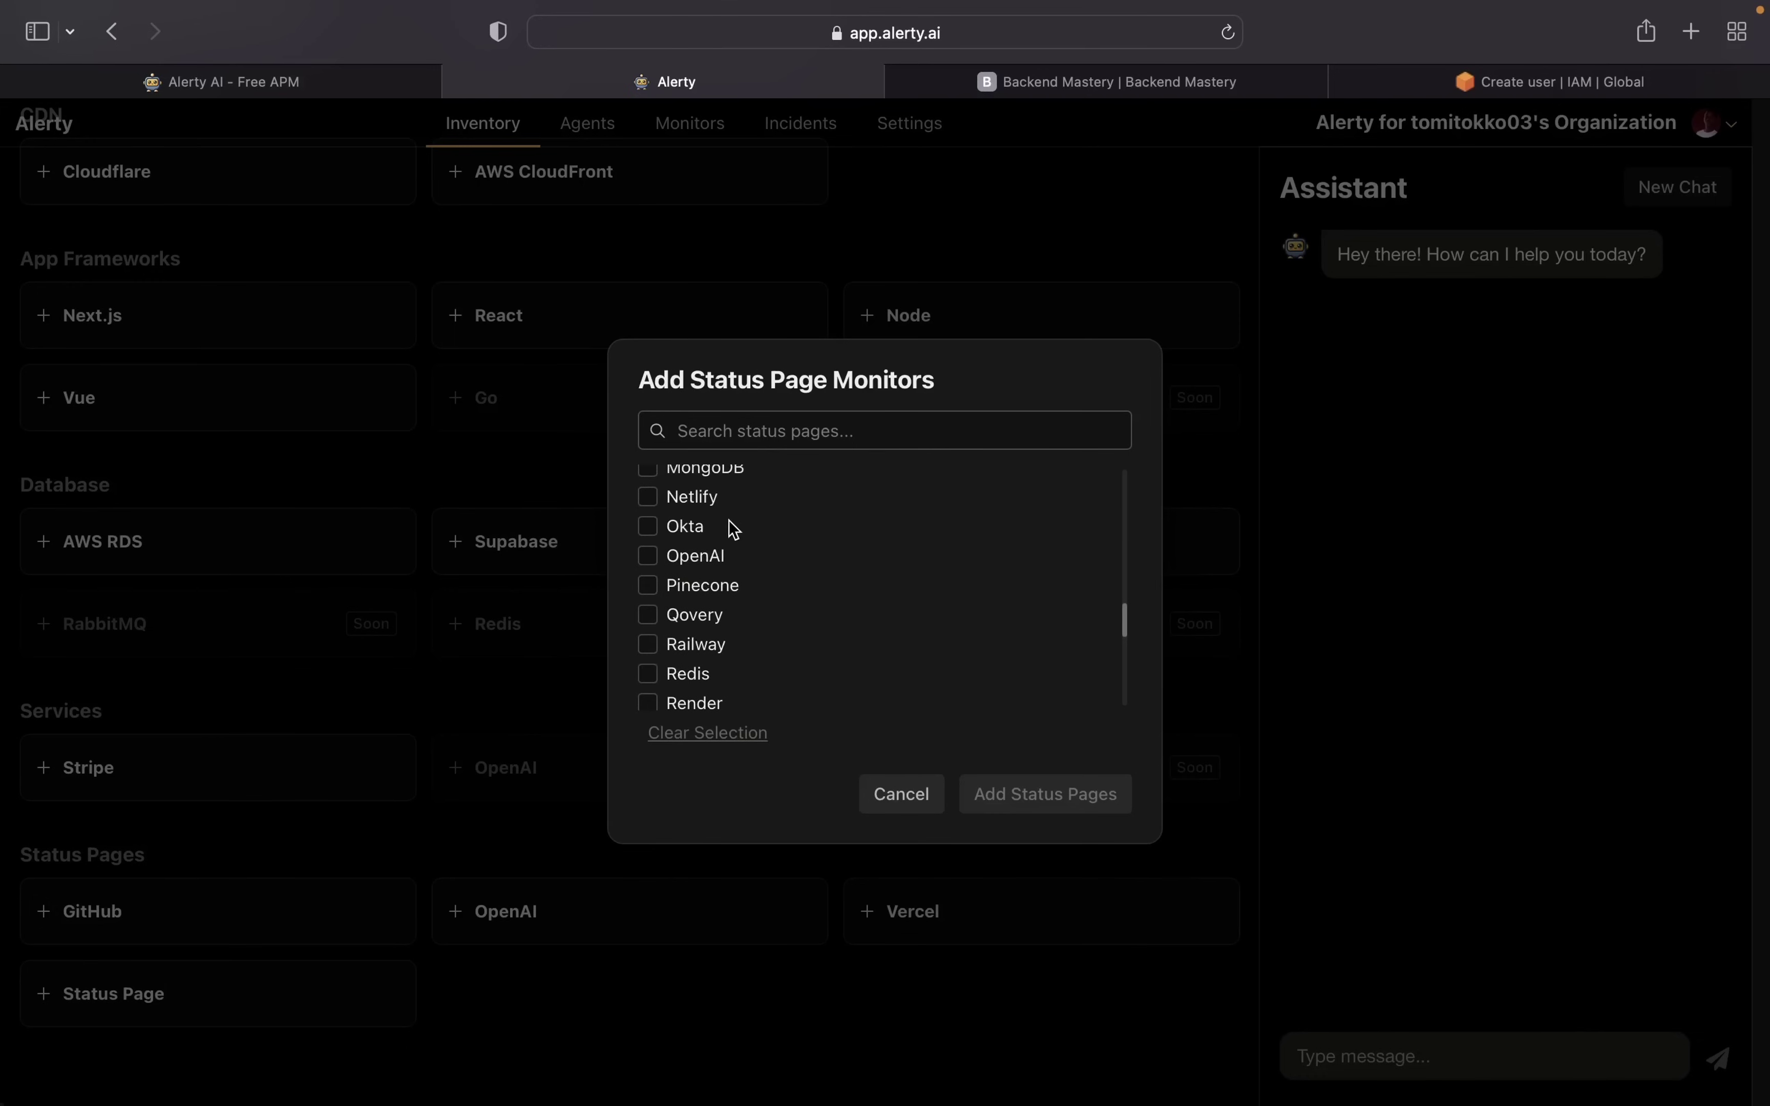
{"action": "scroll", "coordinate": [717, 622], "scroll_direction": "down", "scroll_amount": 5}
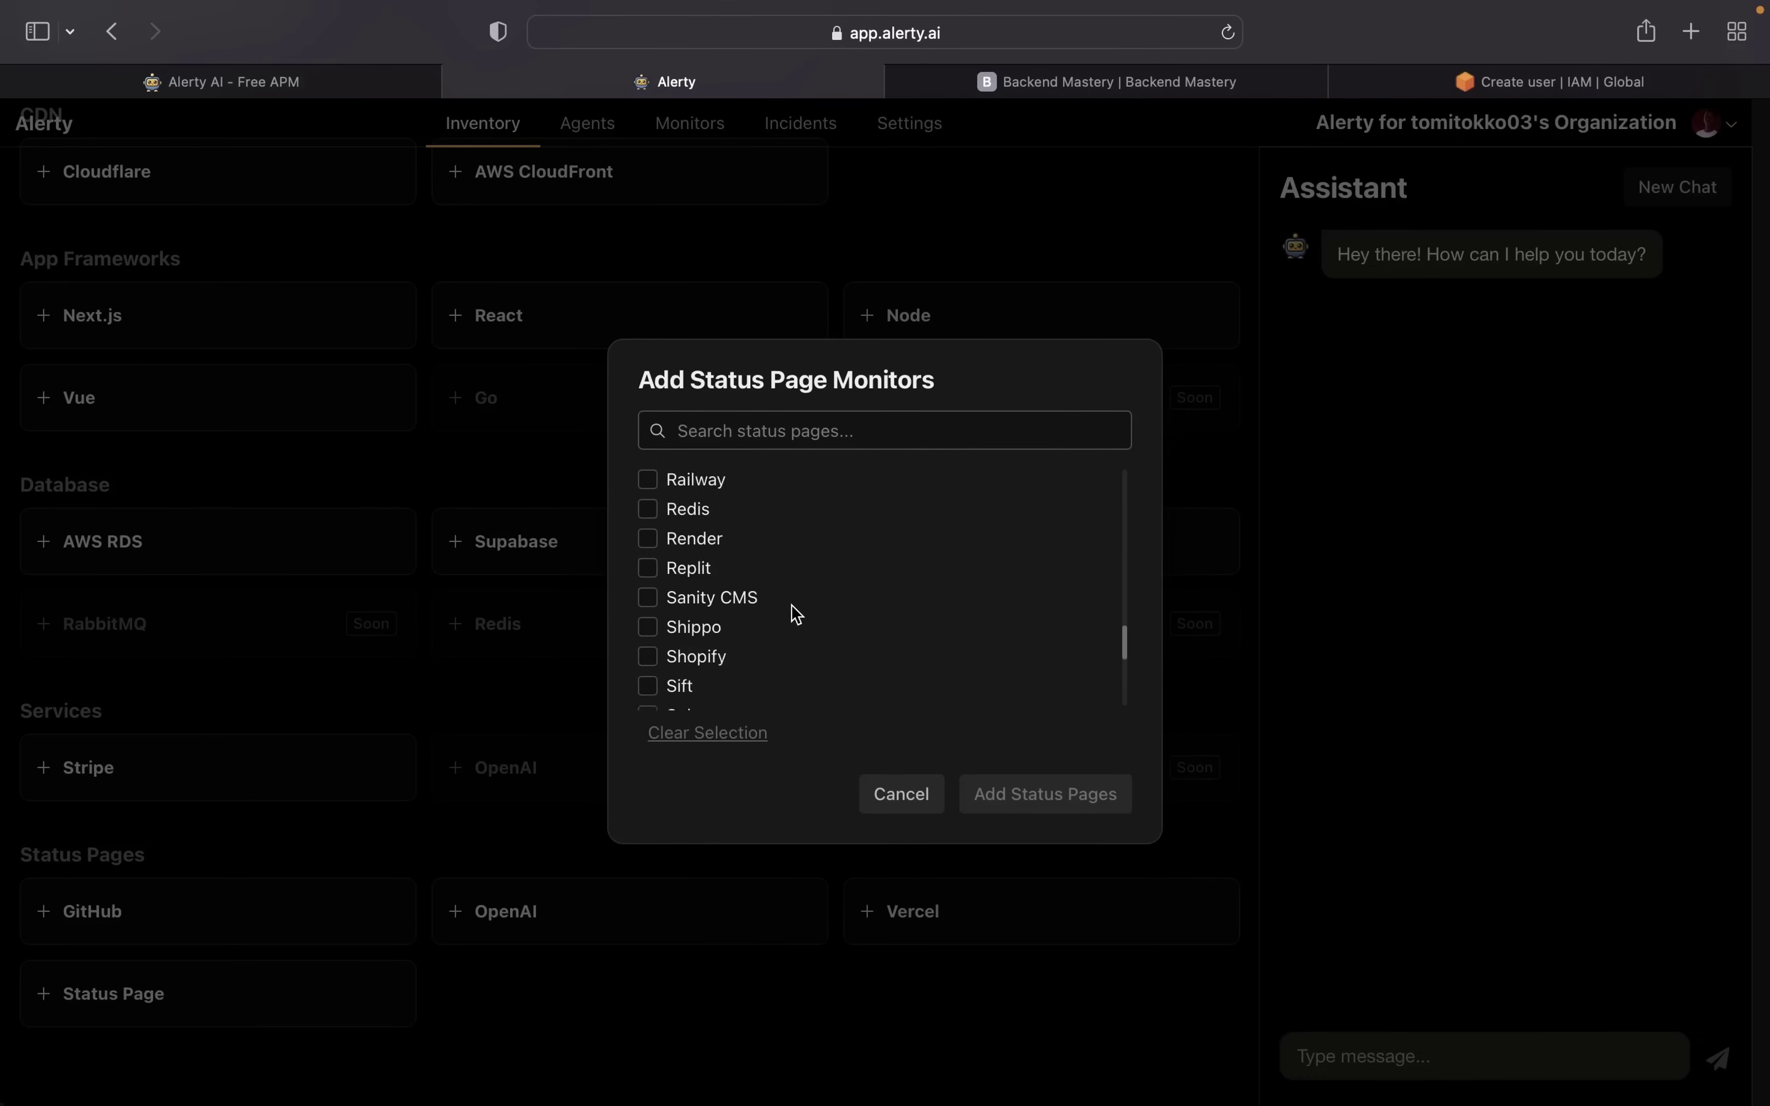
{"action": "scroll", "coordinate": [743, 553], "scroll_direction": "down", "scroll_amount": 3}
{"action": "scroll", "coordinate": [747, 576], "scroll_direction": "up", "scroll_amount": 8}
{"action": "scroll", "coordinate": [769, 589], "scroll_direction": "up", "scroll_amount": 10}
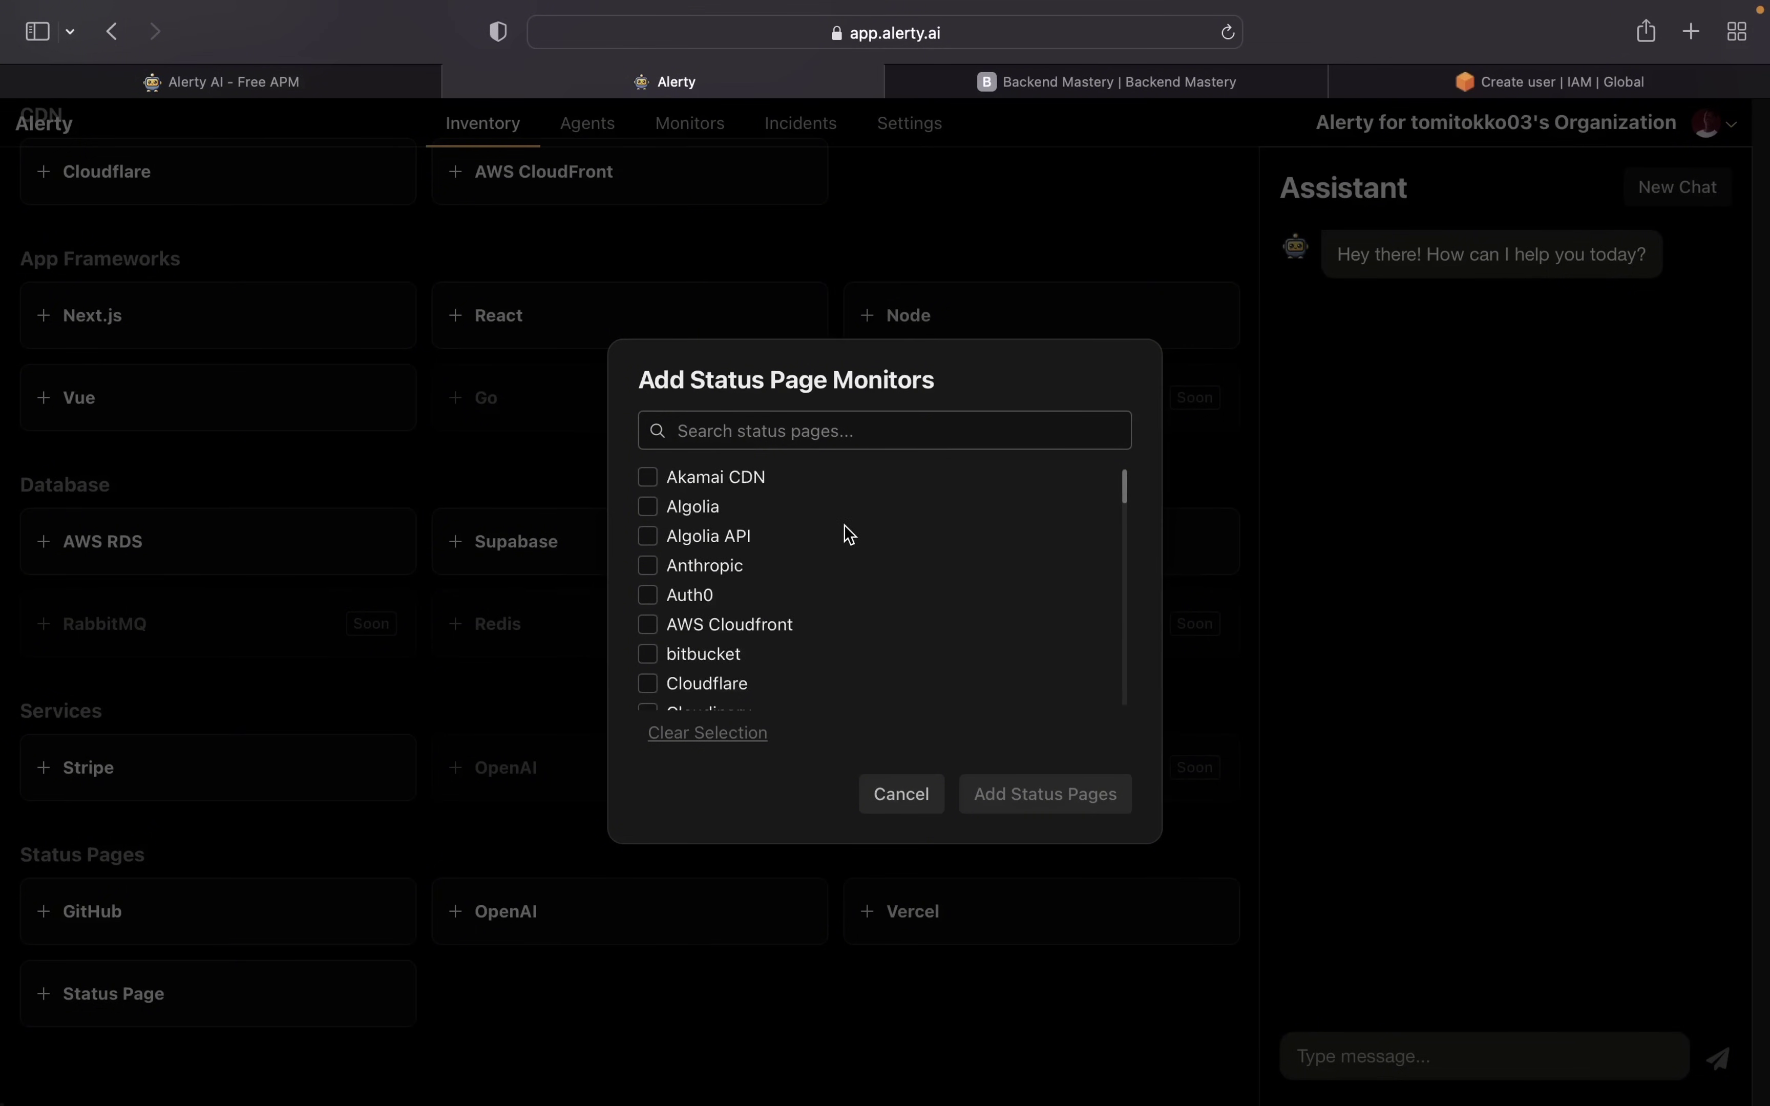
- Add a status page monitor for Auth0 only, selecting and deselecting AWS Cloudfront, bitbucket and Cloudflare before confirming
{"action": "left_click", "coordinate": [671, 595]}
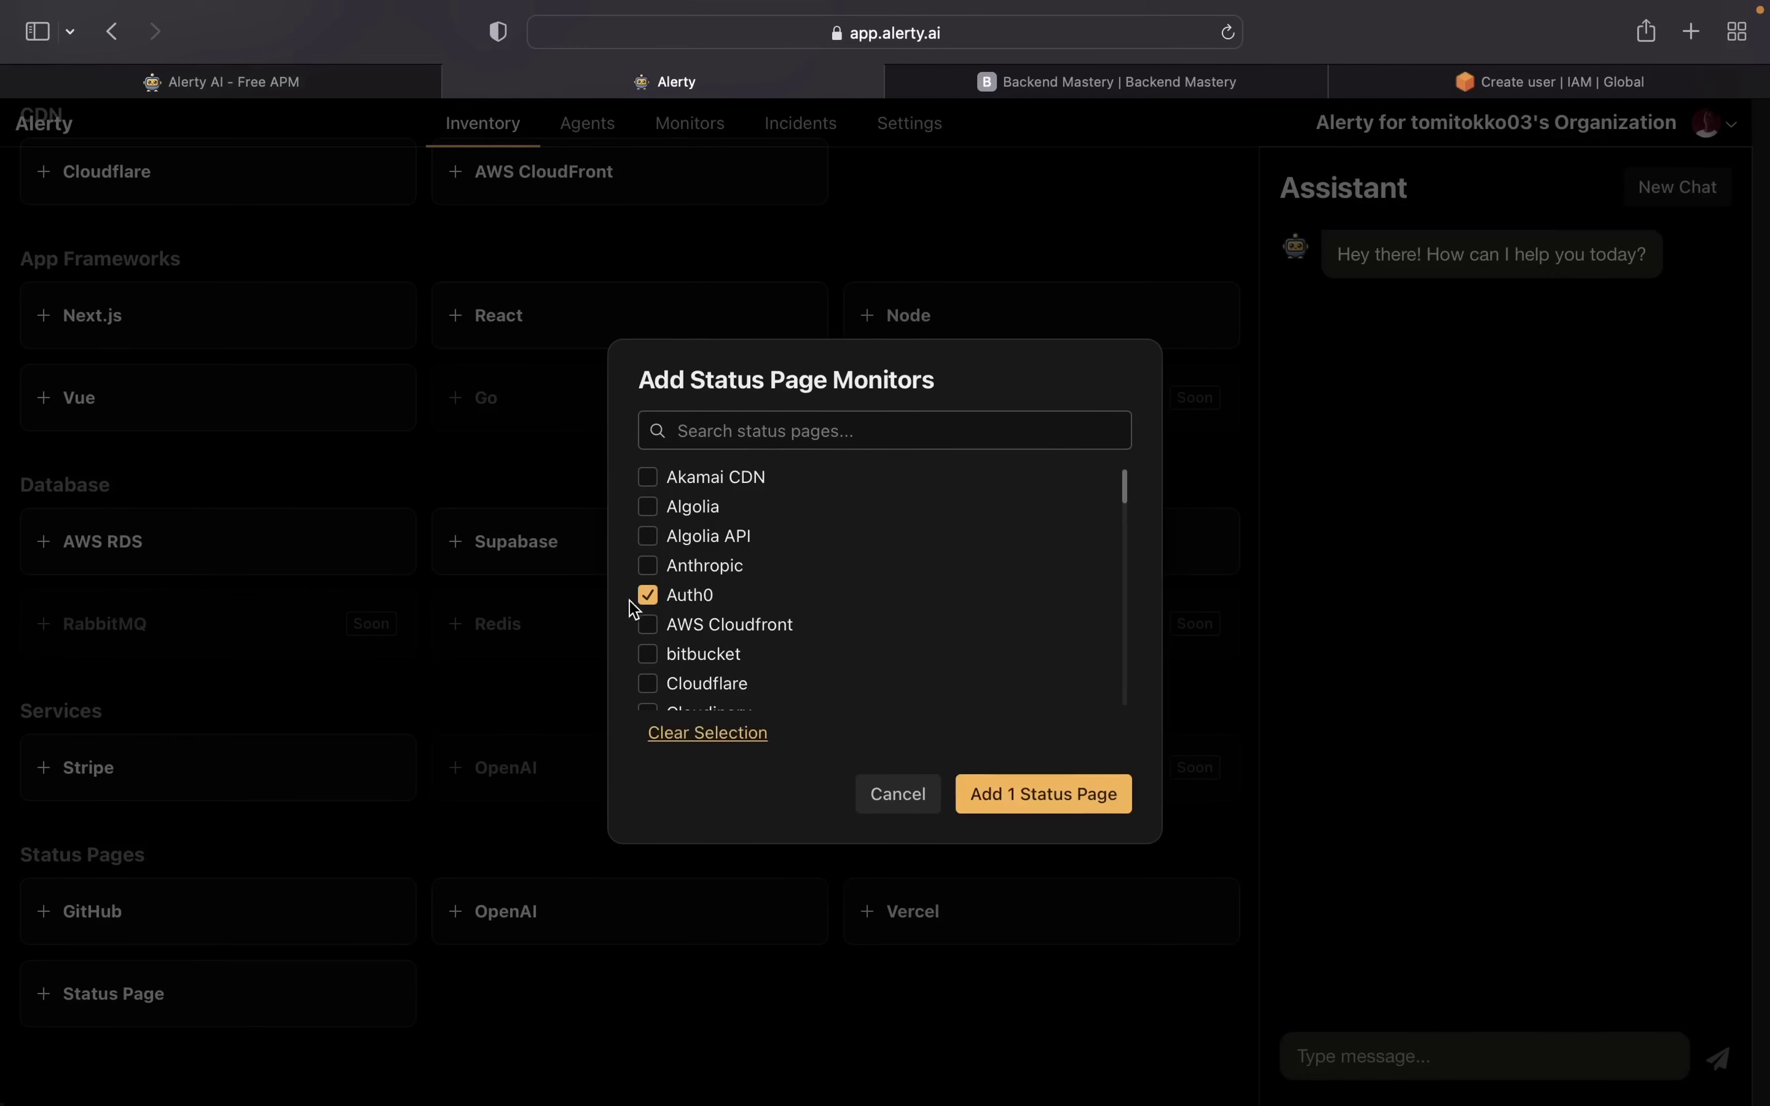
{"action": "left_click", "coordinate": [648, 627]}
{"action": "left_click", "coordinate": [648, 655]}
{"action": "left_click", "coordinate": [649, 681]}
{"action": "left_click", "coordinate": [649, 682]}
{"action": "left_click", "coordinate": [650, 647]}
{"action": "left_click", "coordinate": [651, 627]}
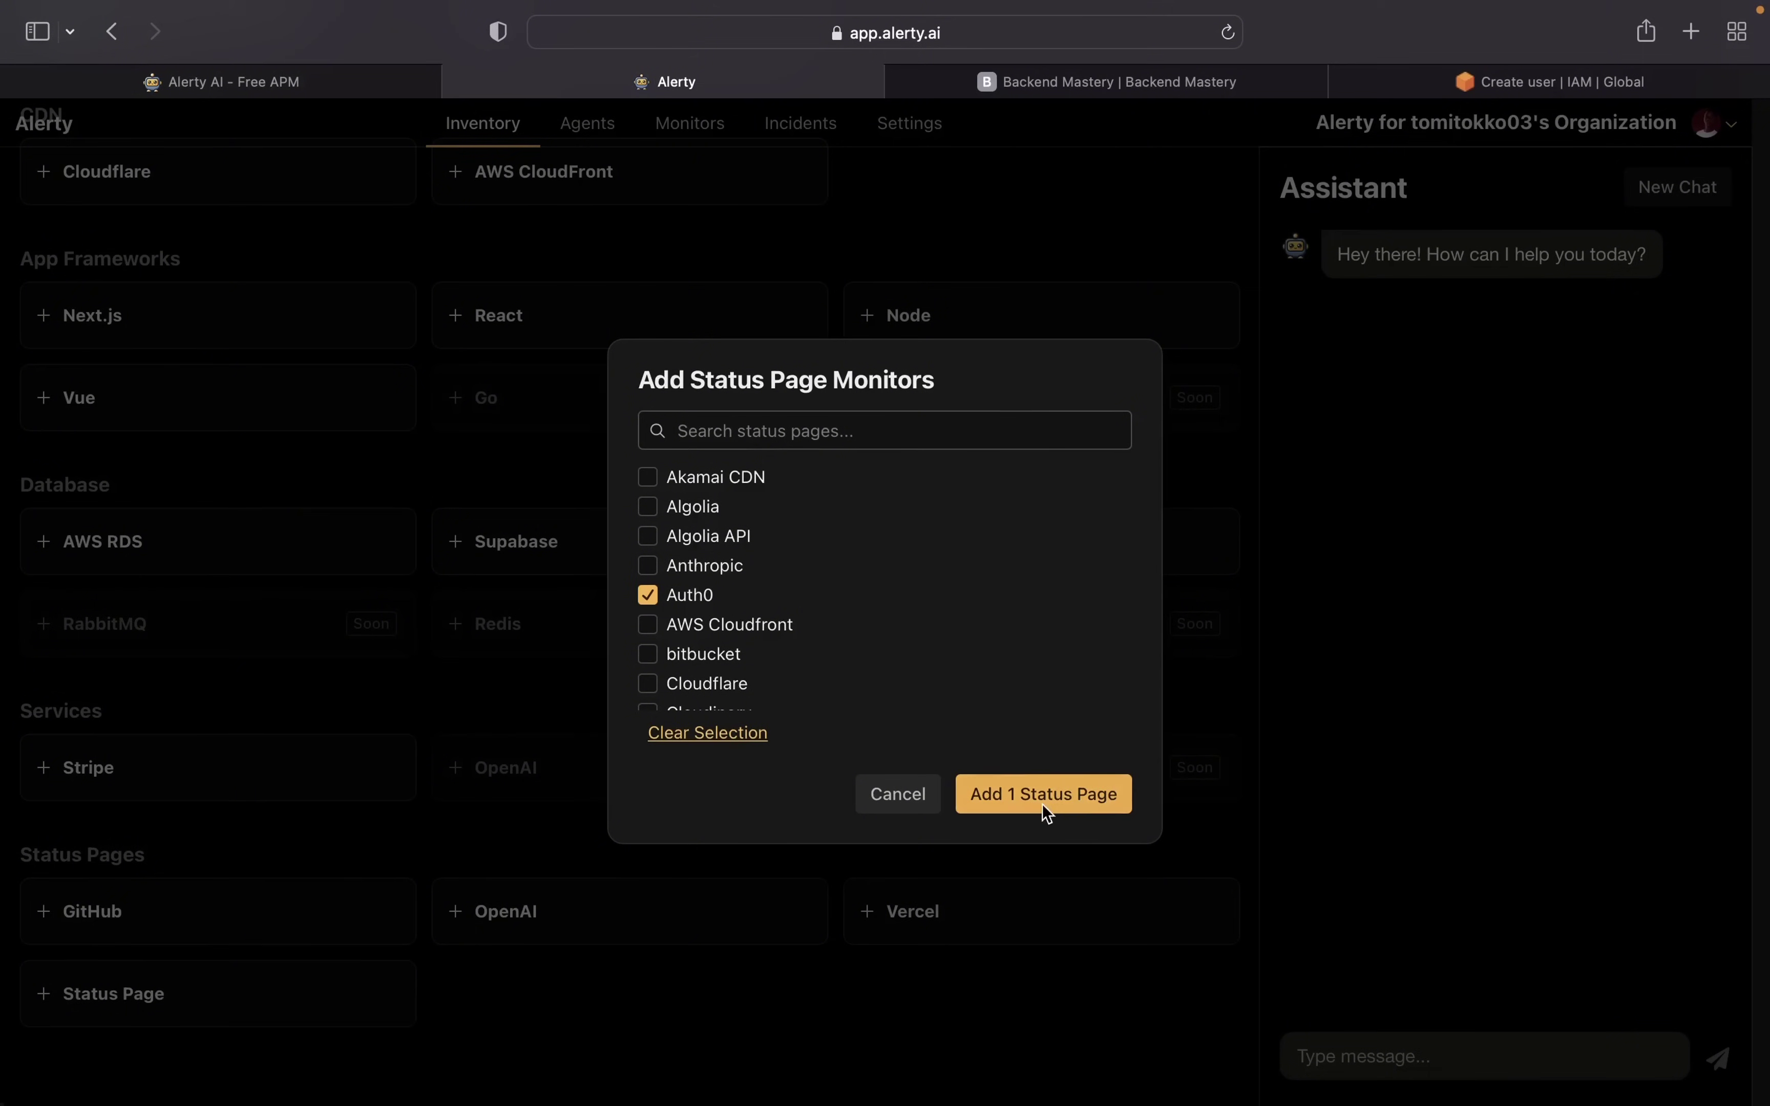
{"action": "left_click", "coordinate": [1007, 792]}
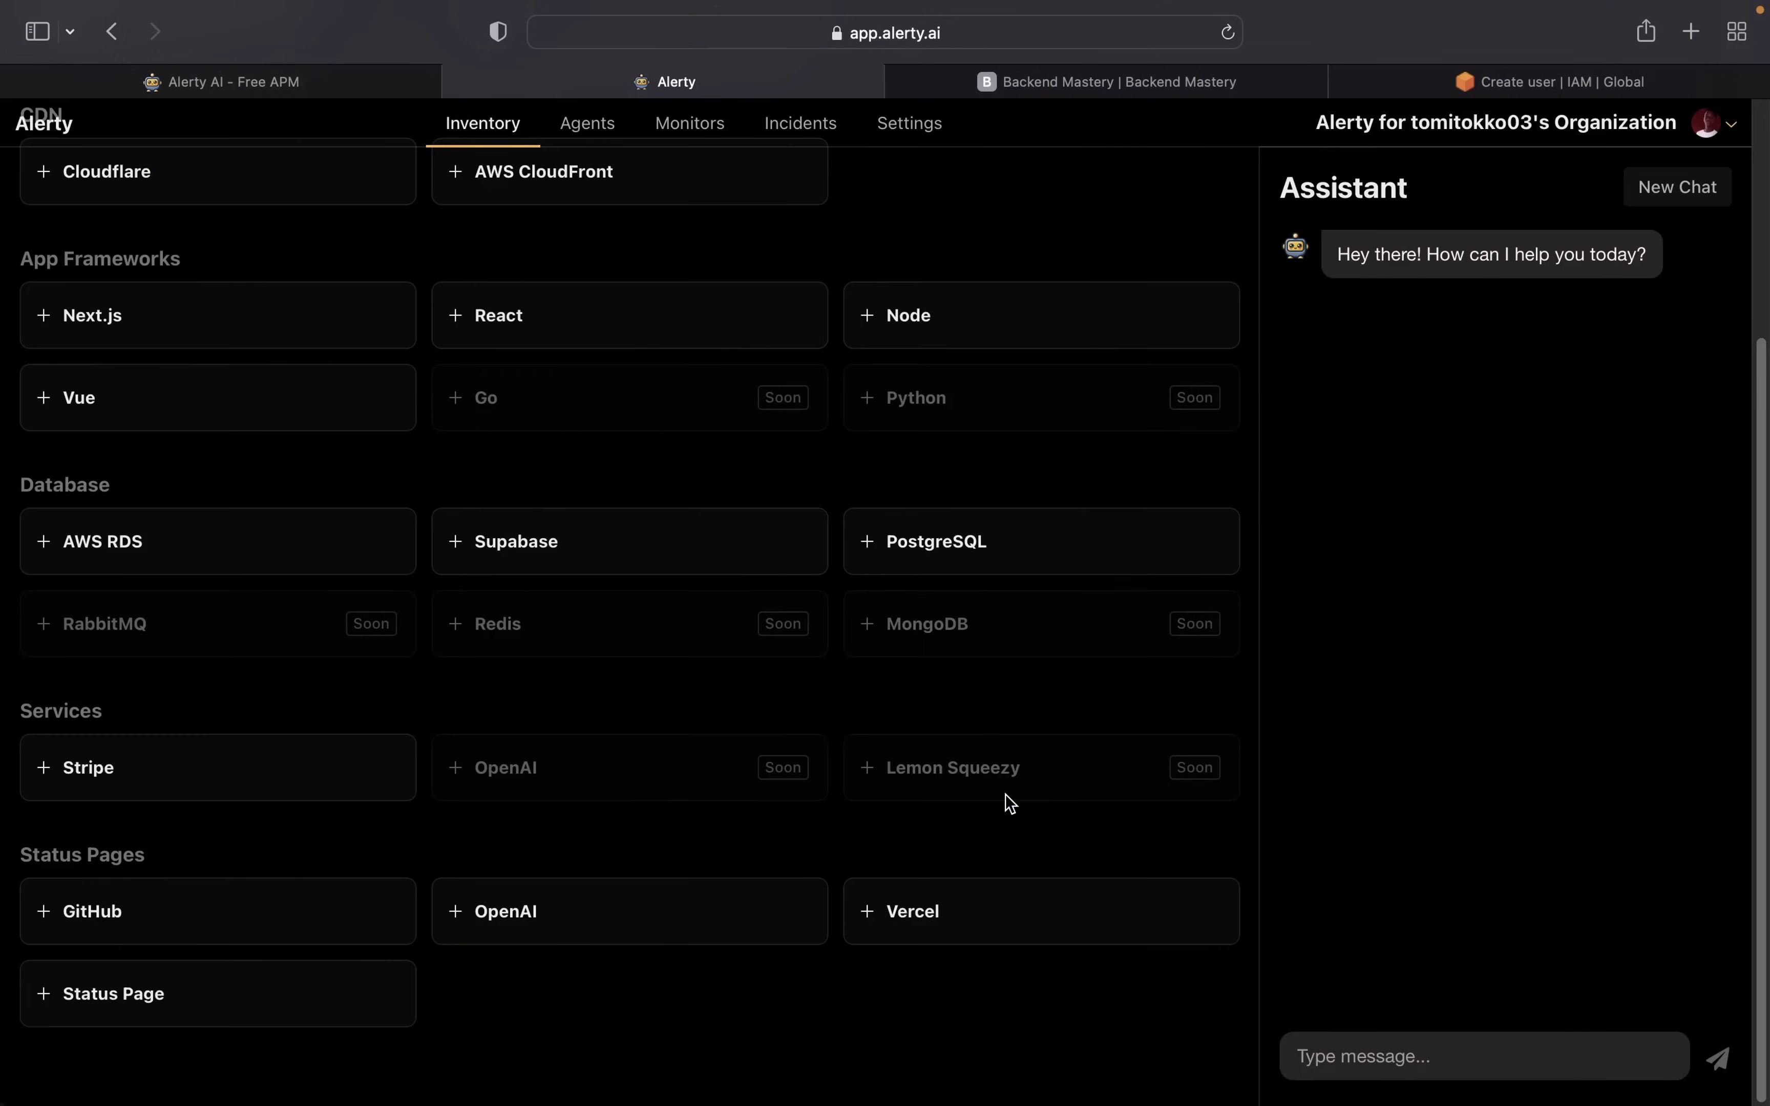